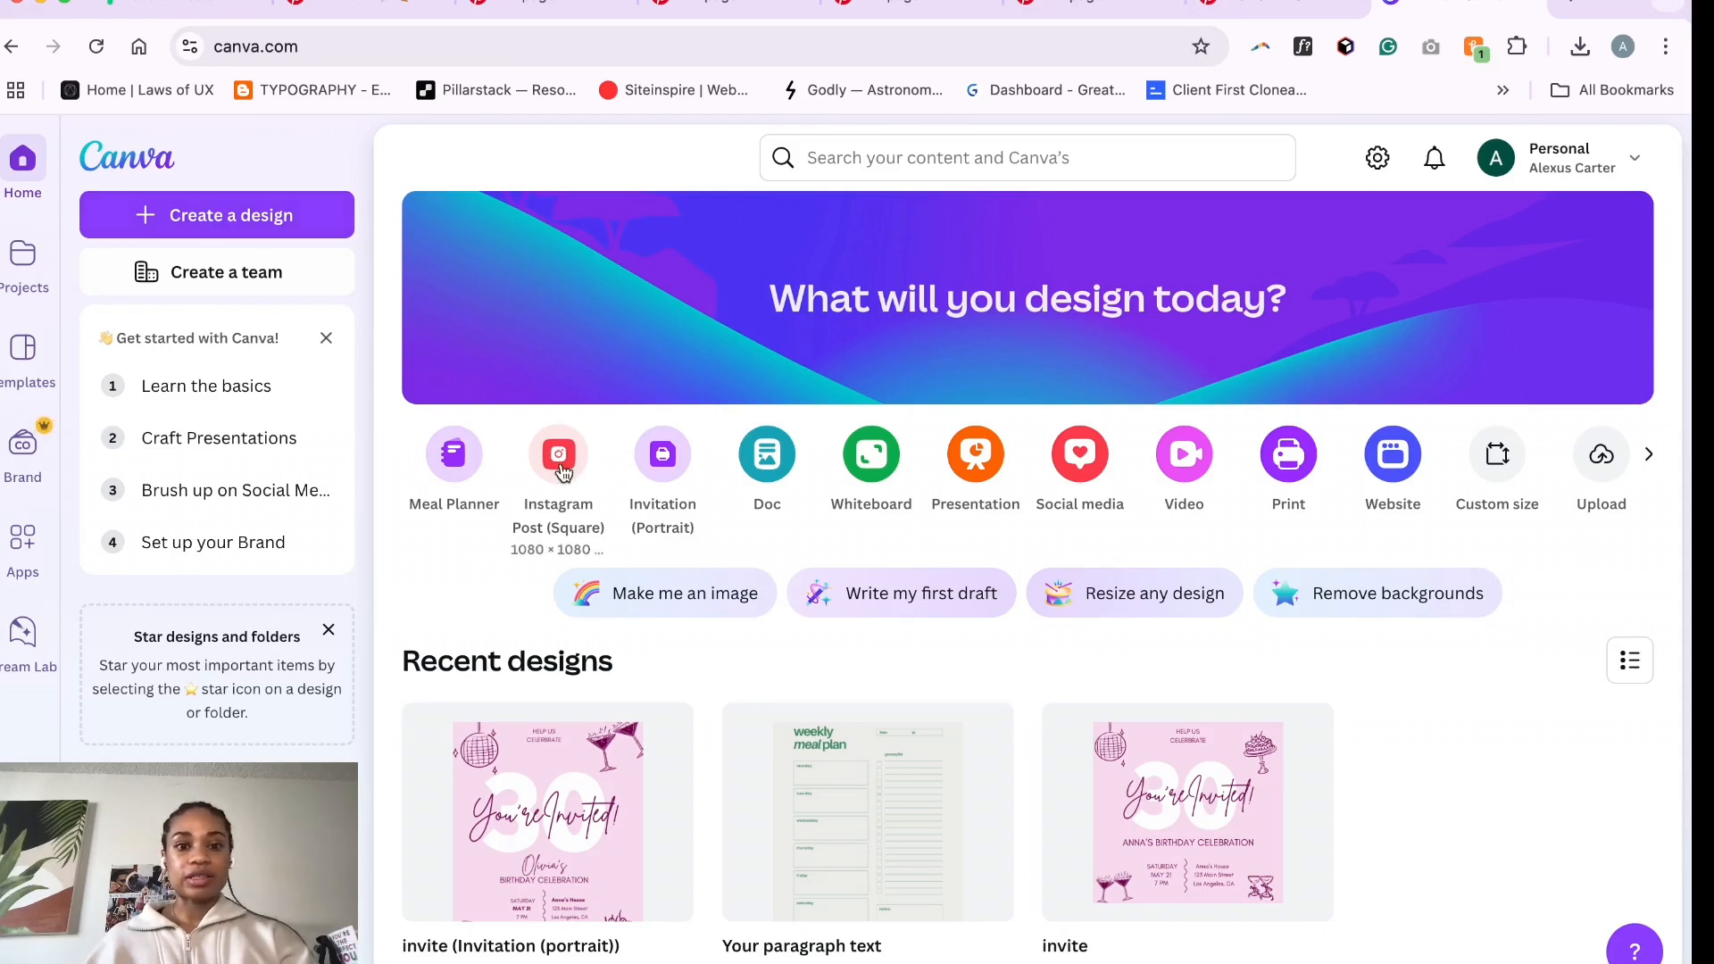
- Start a new Instagram Post (Square) design
left_click(561, 460)
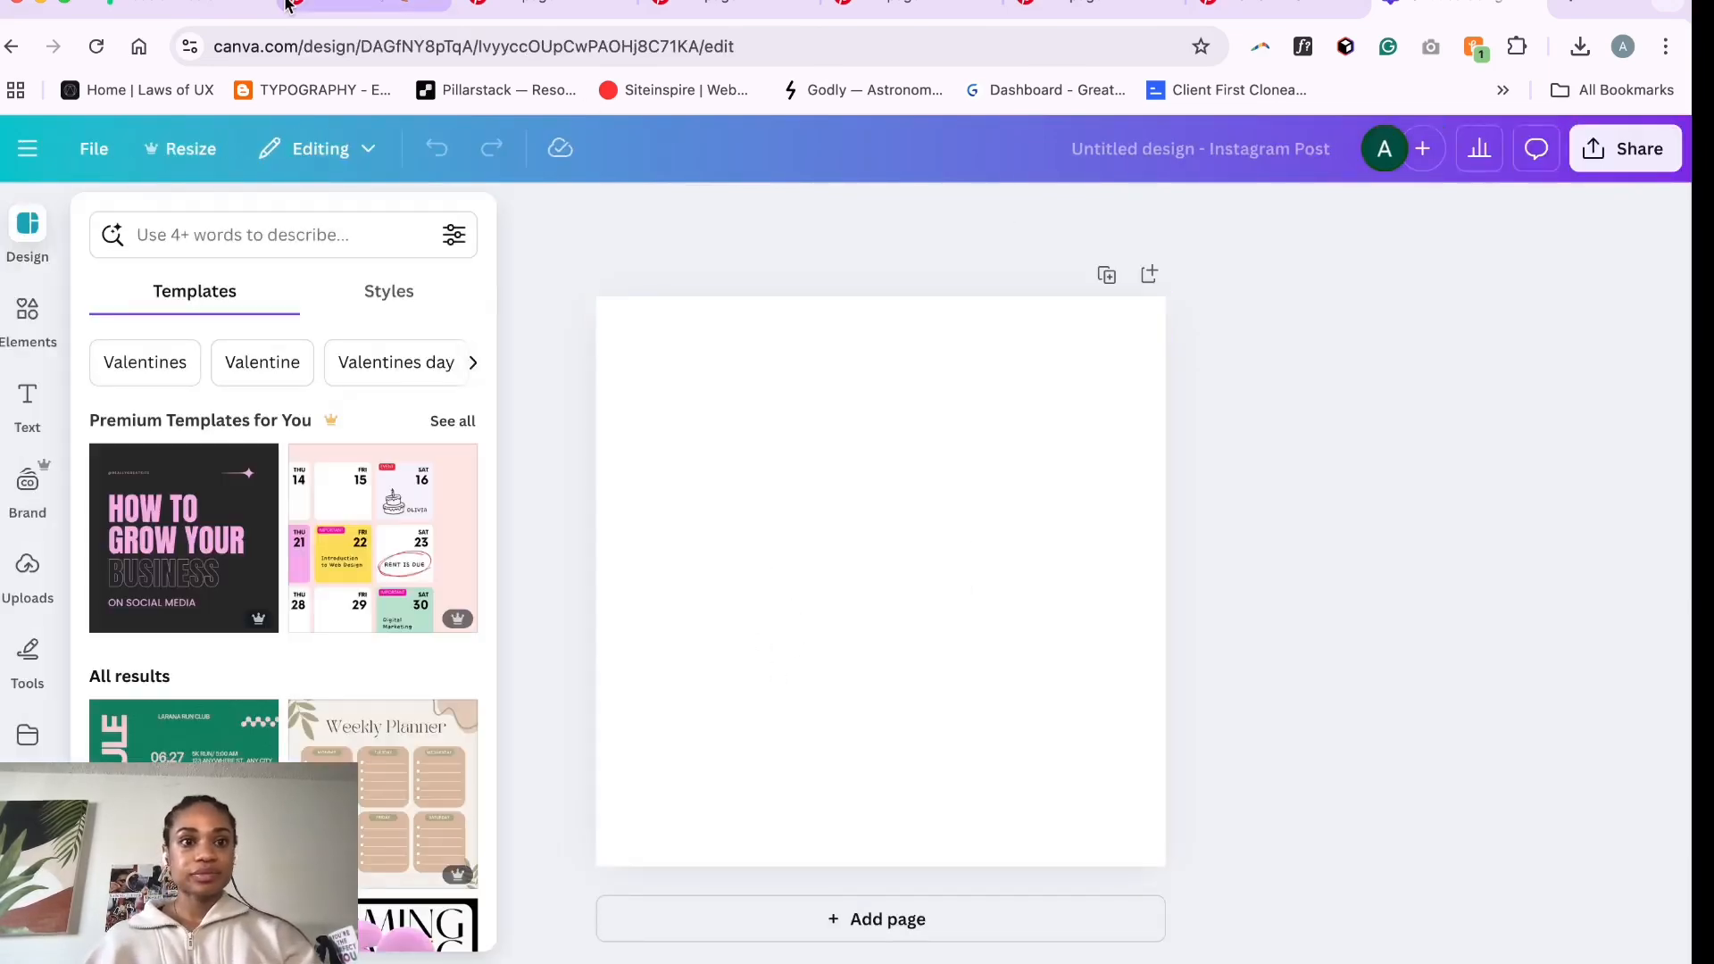
- Switch to the Figma moodboard and sample its beige background colour F1ECE3 with a colour picker app
left_click(199, 5)
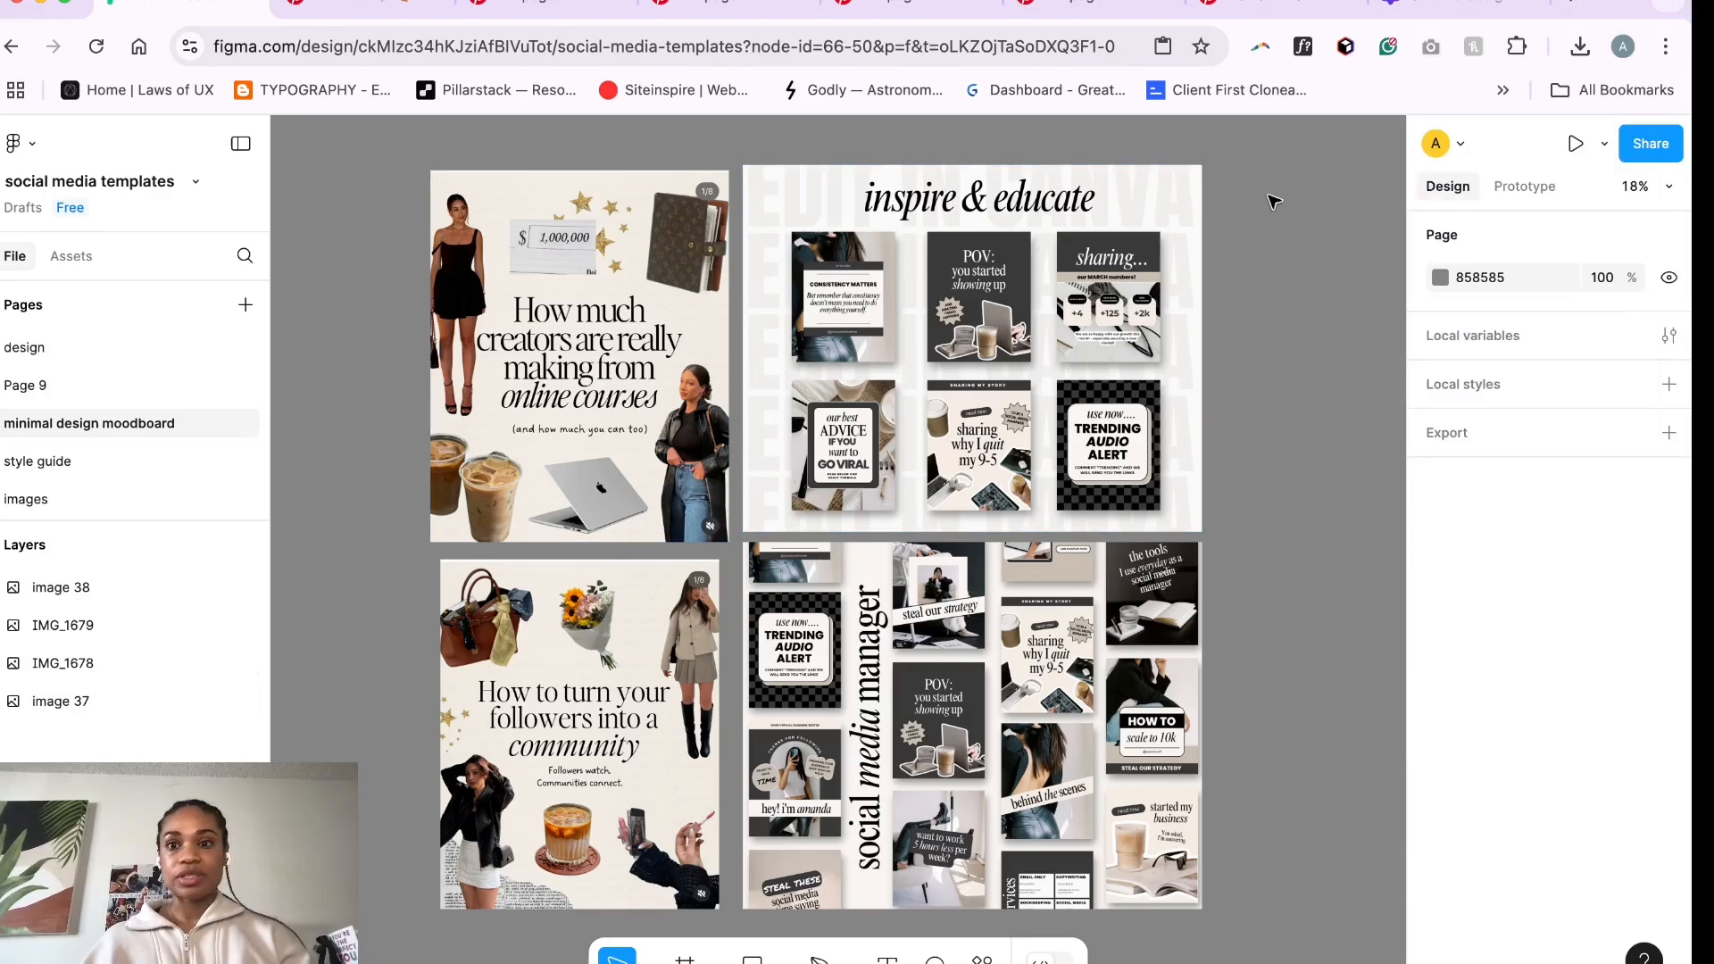
left_click(1266, 0)
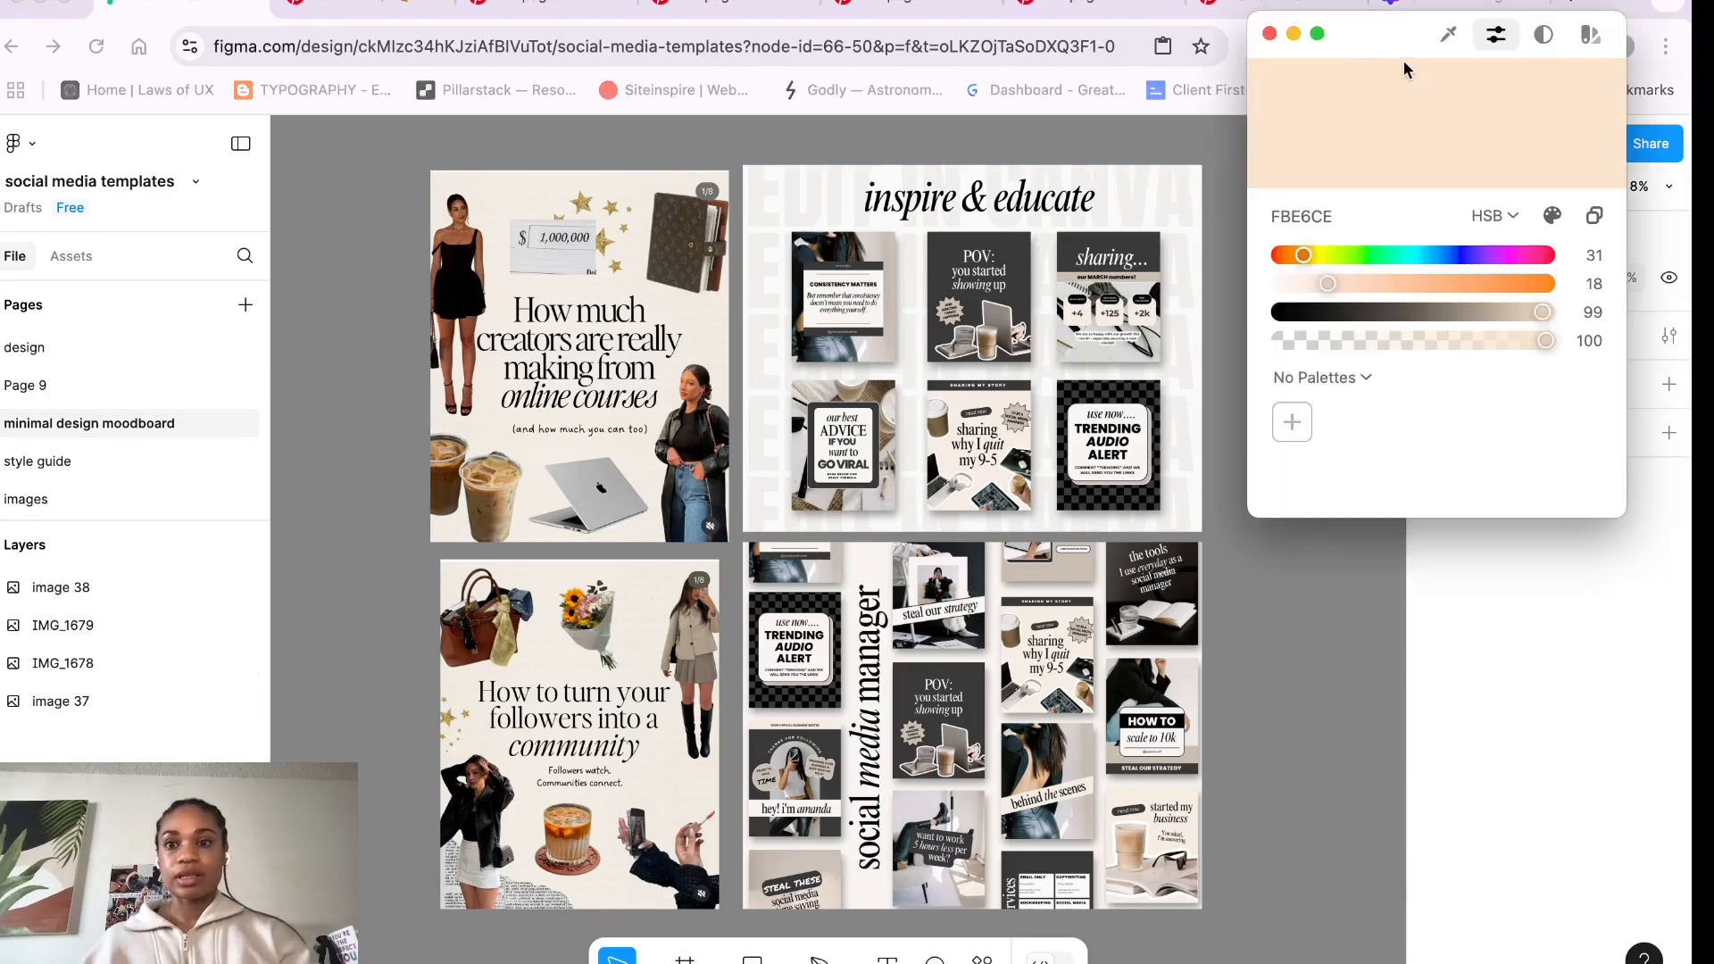
left_click(1450, 36)
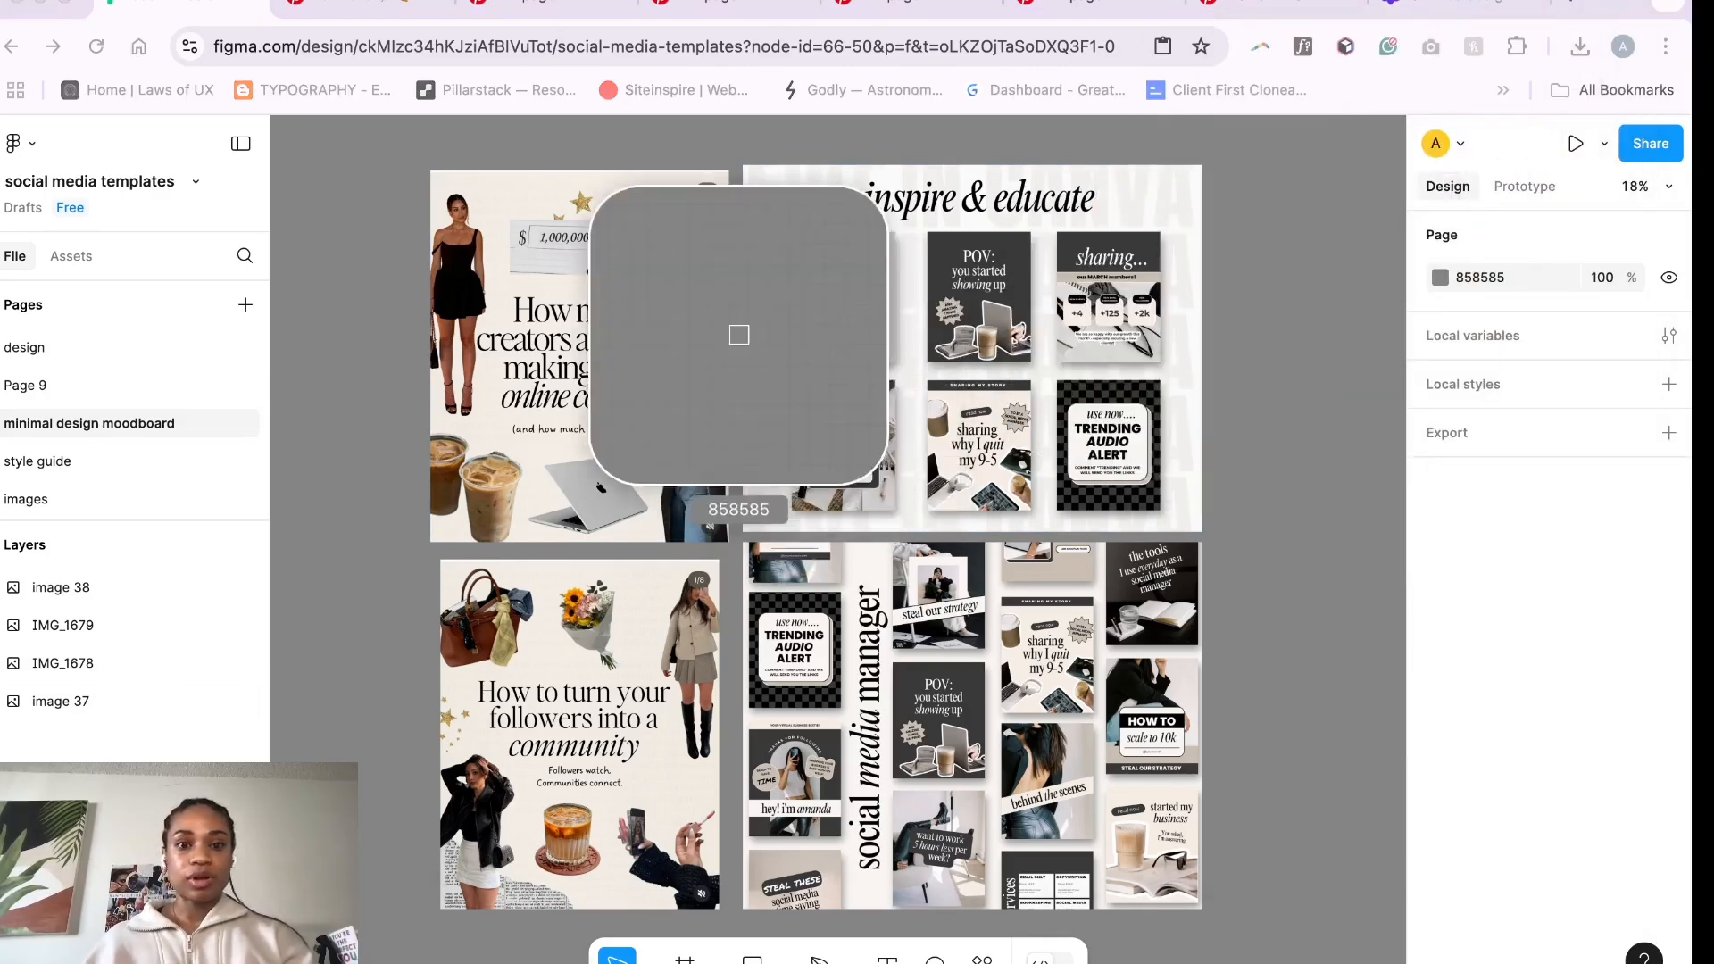
left_click(709, 328)
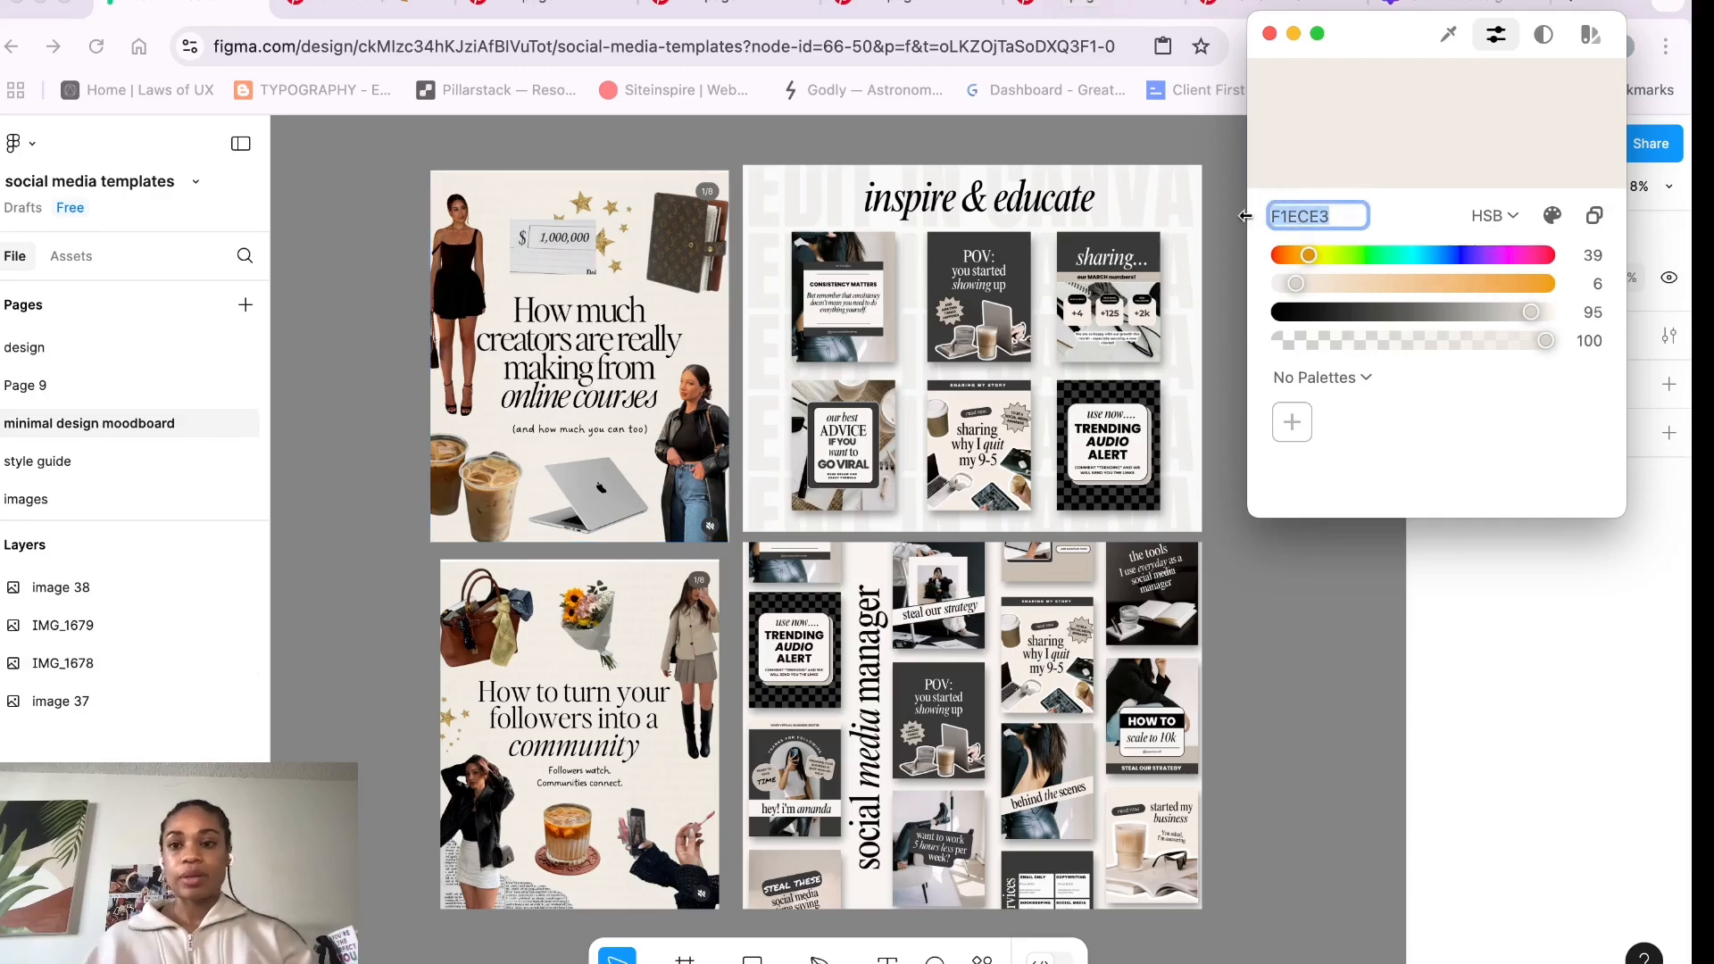
- Set the Canva page background to the sampled colour F1ECE3 as a new document colour
left_click(1427, 11)
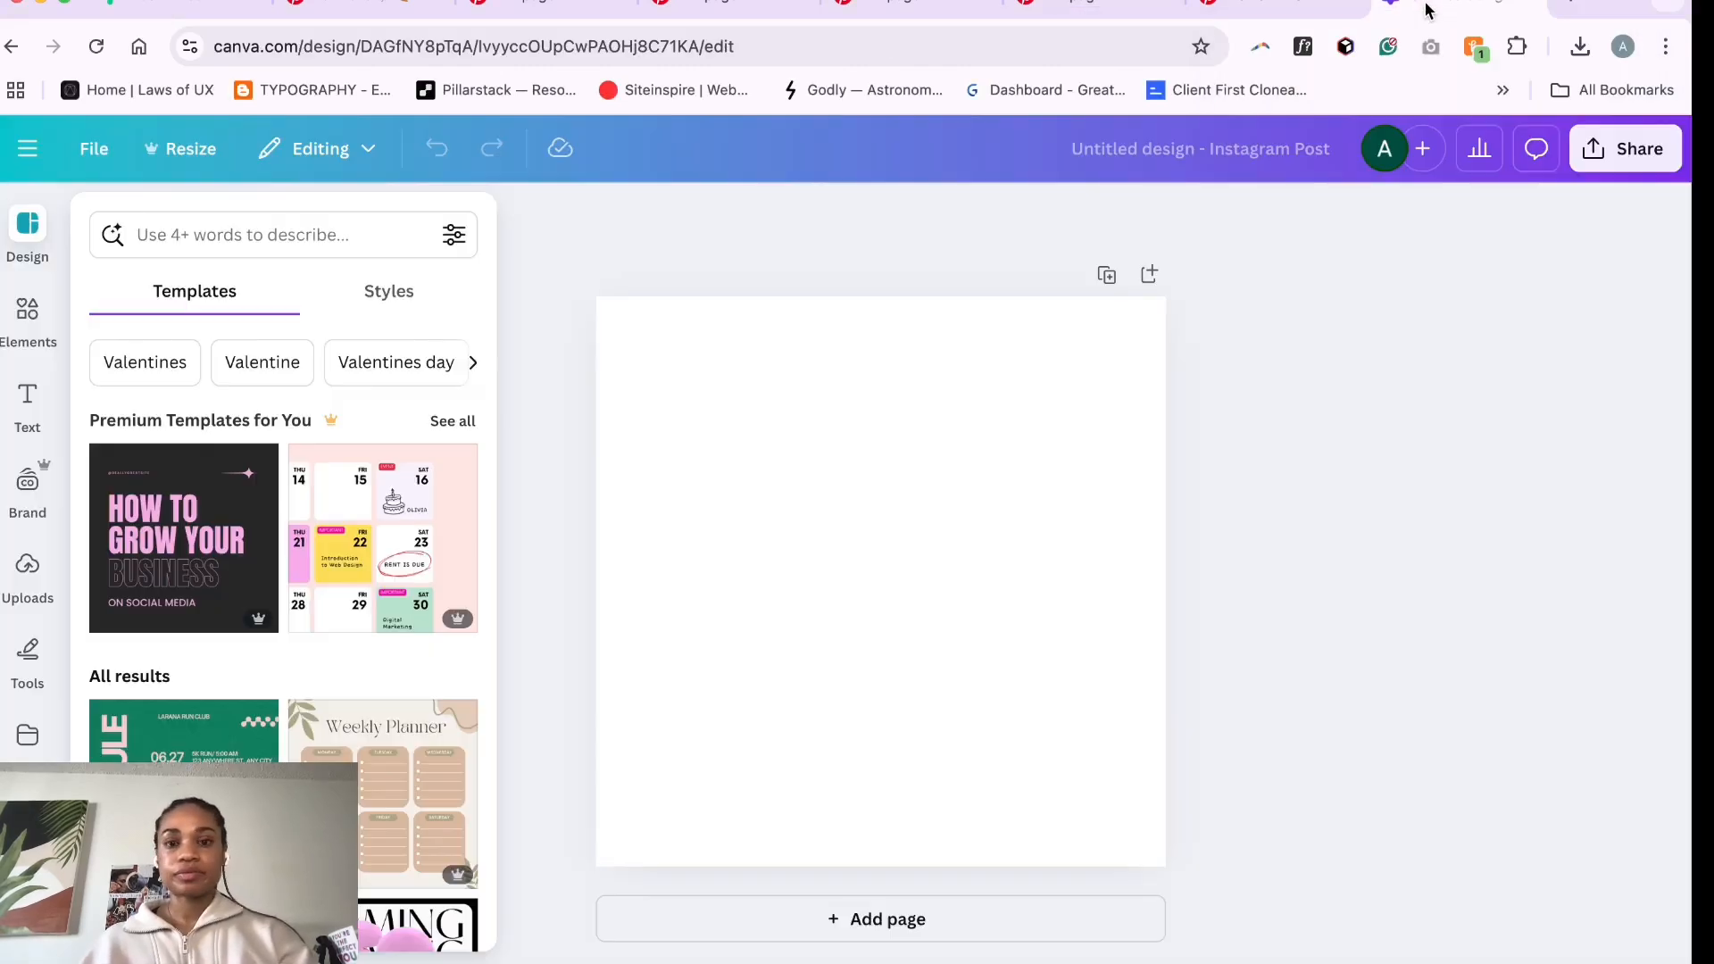
left_click(736, 404)
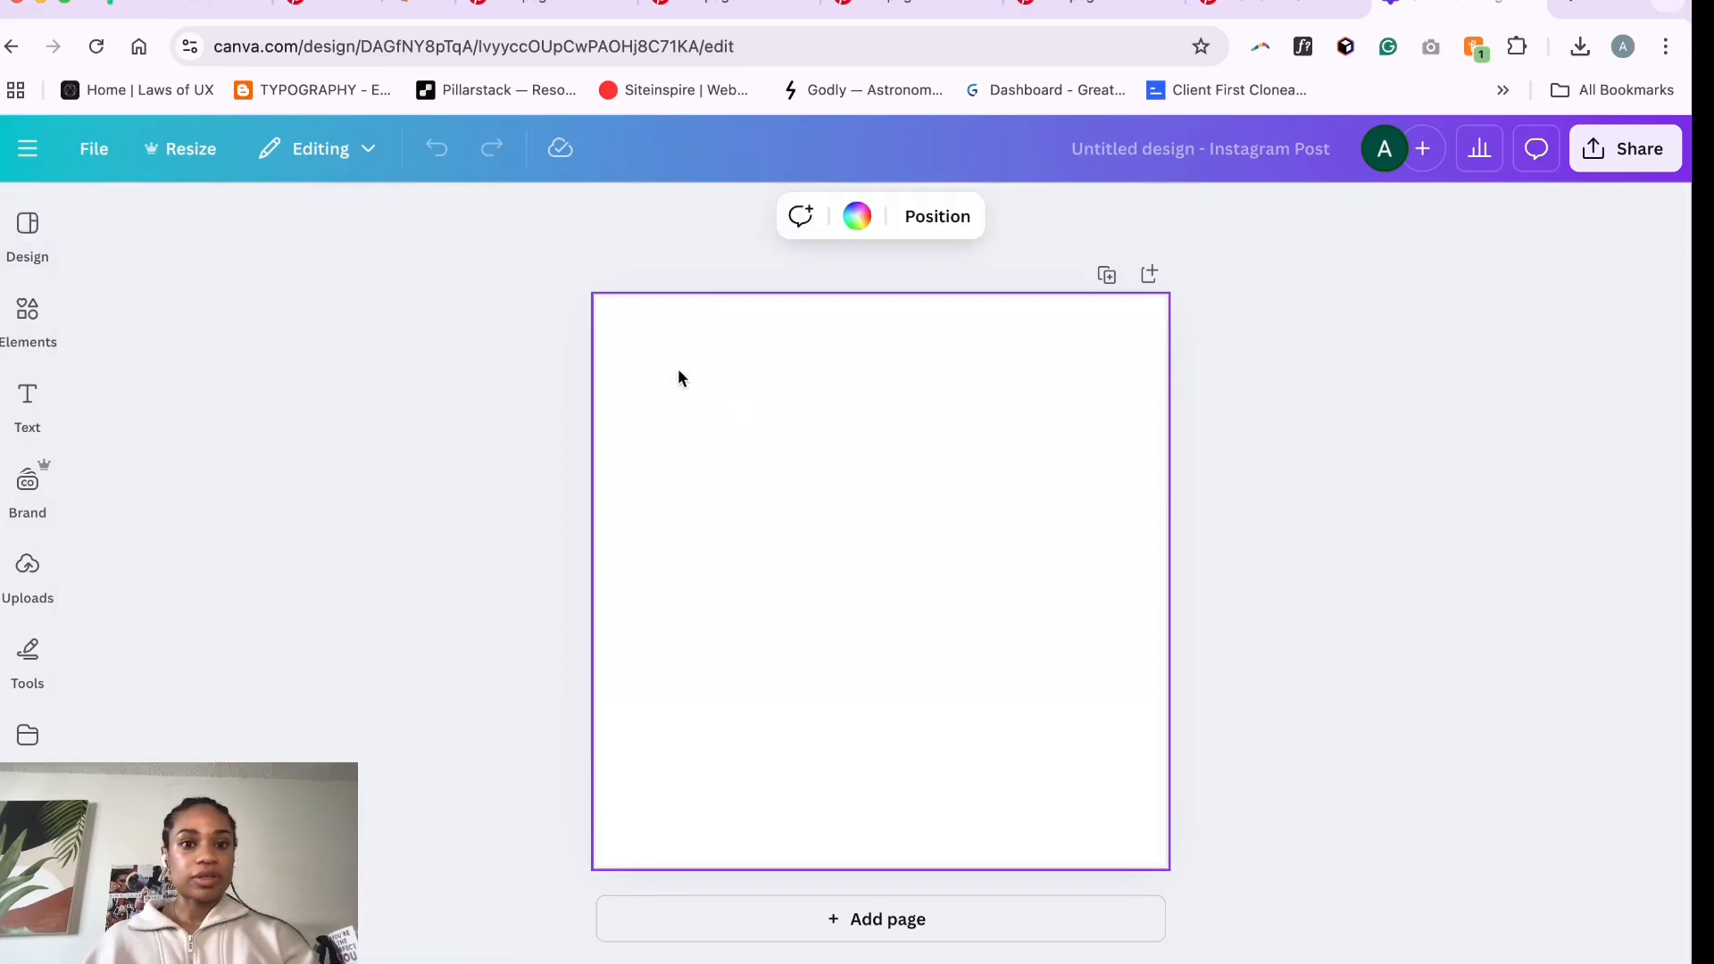
left_click(865, 223)
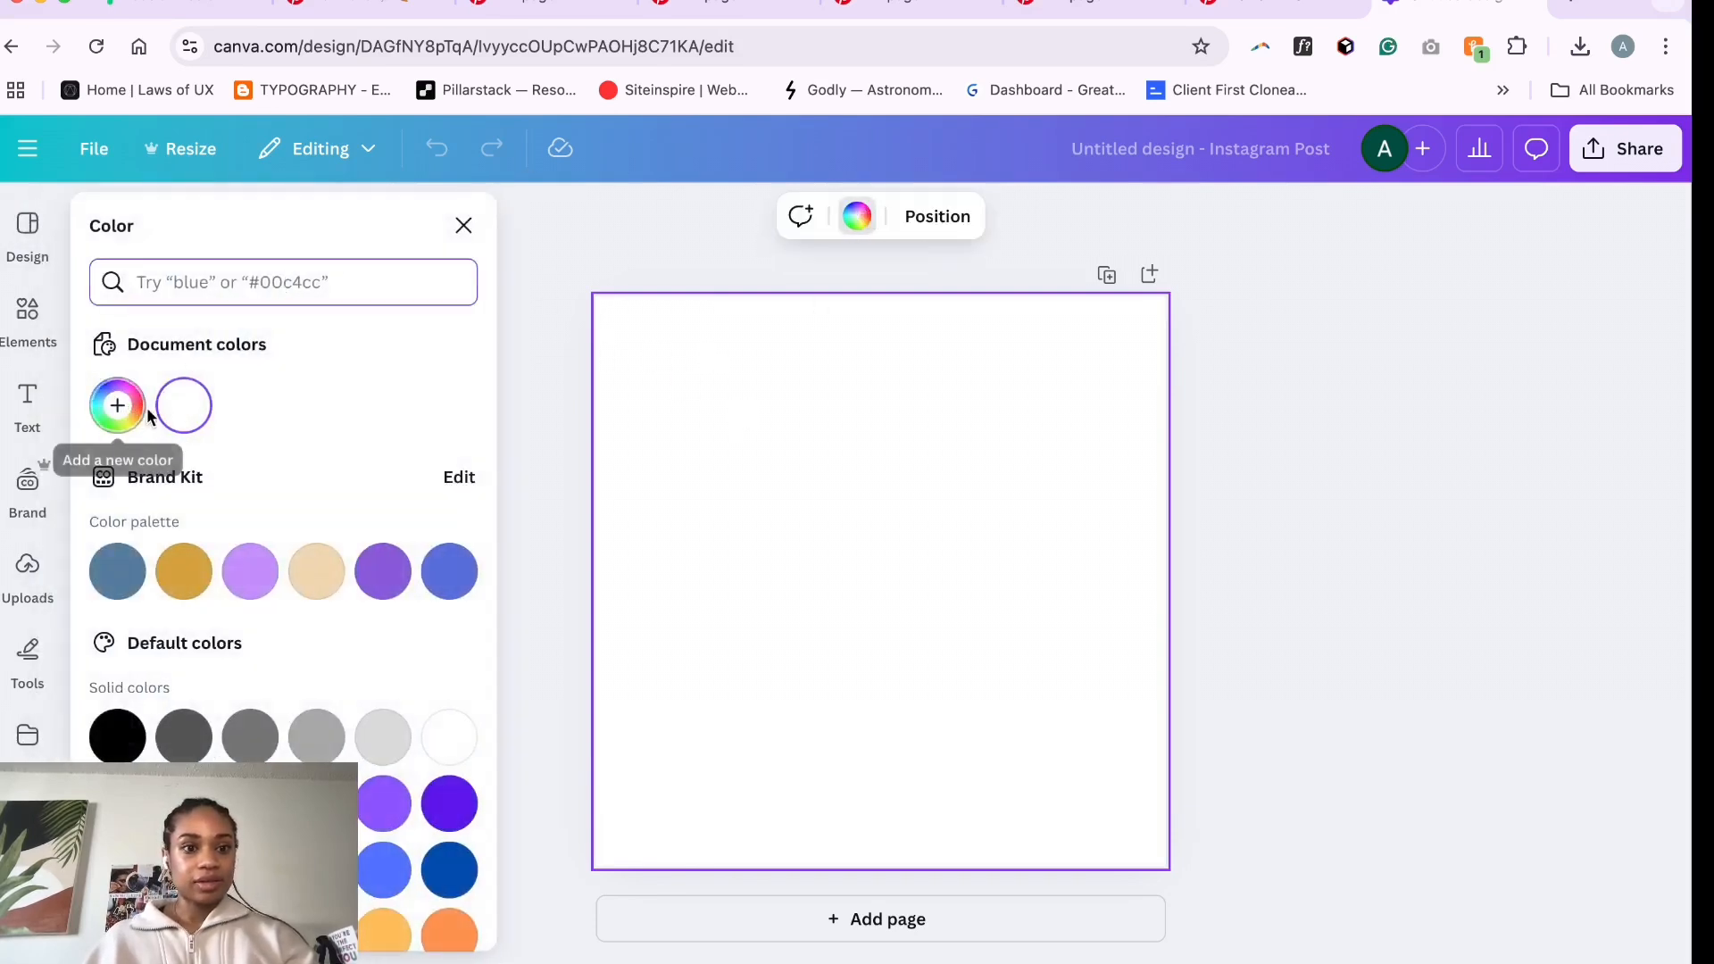
left_click(117, 405)
key("super+v")
key("Return")
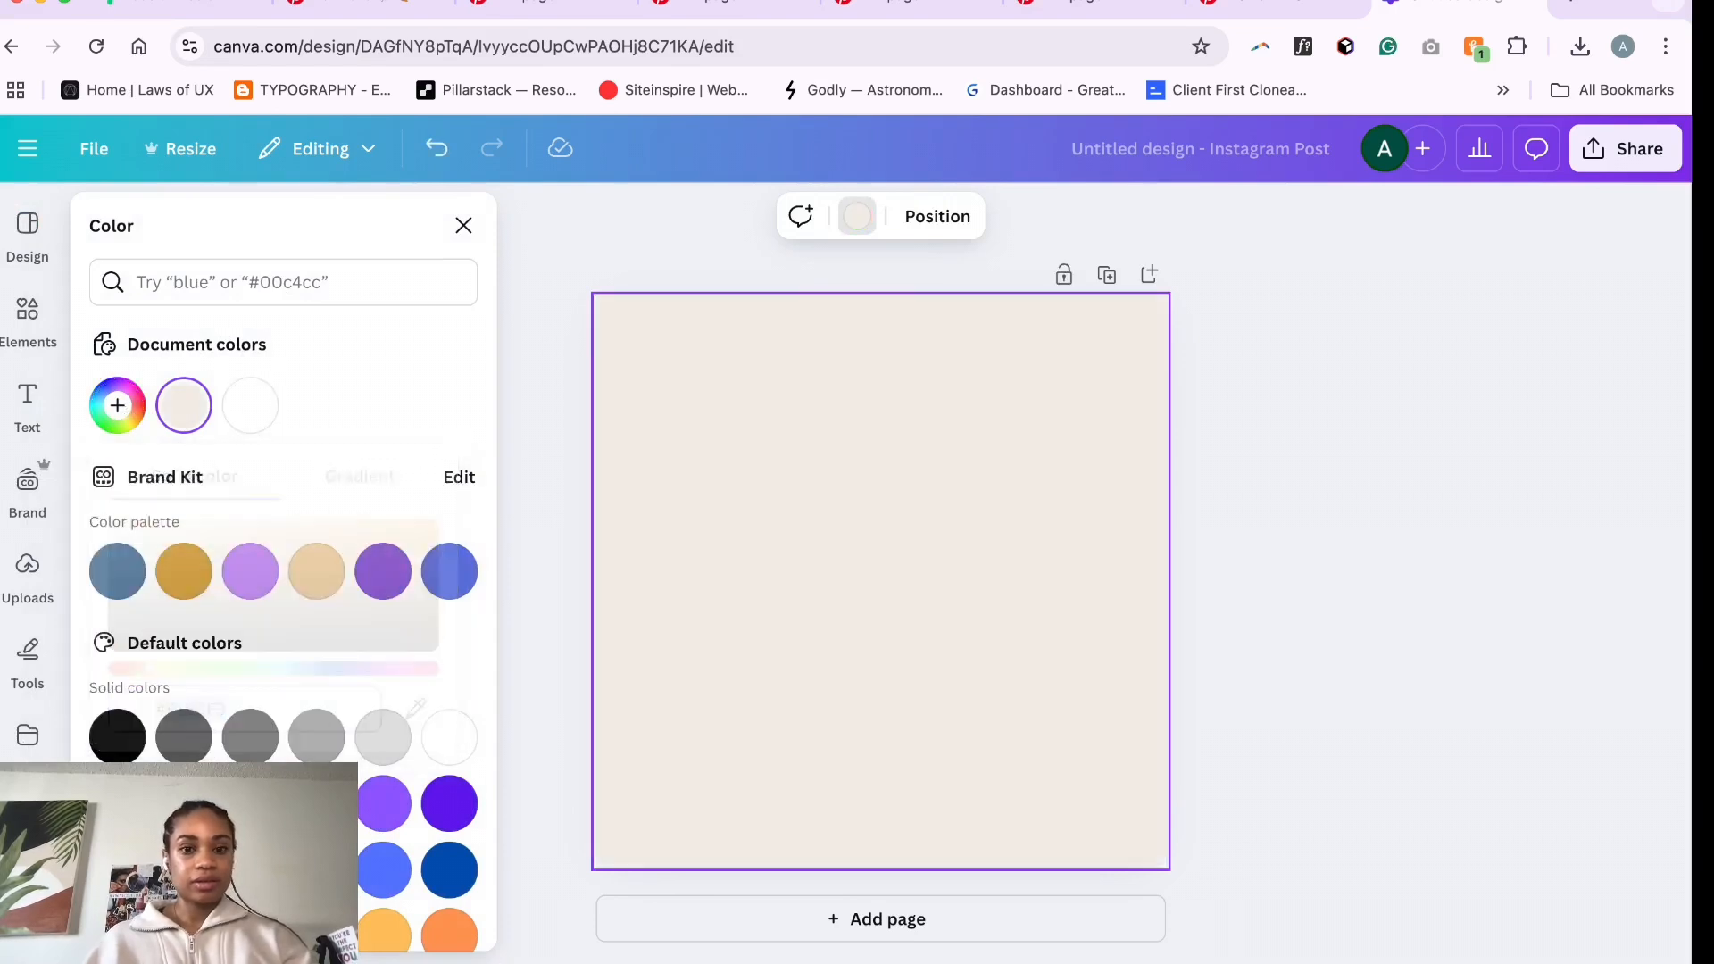
left_click(565, 510)
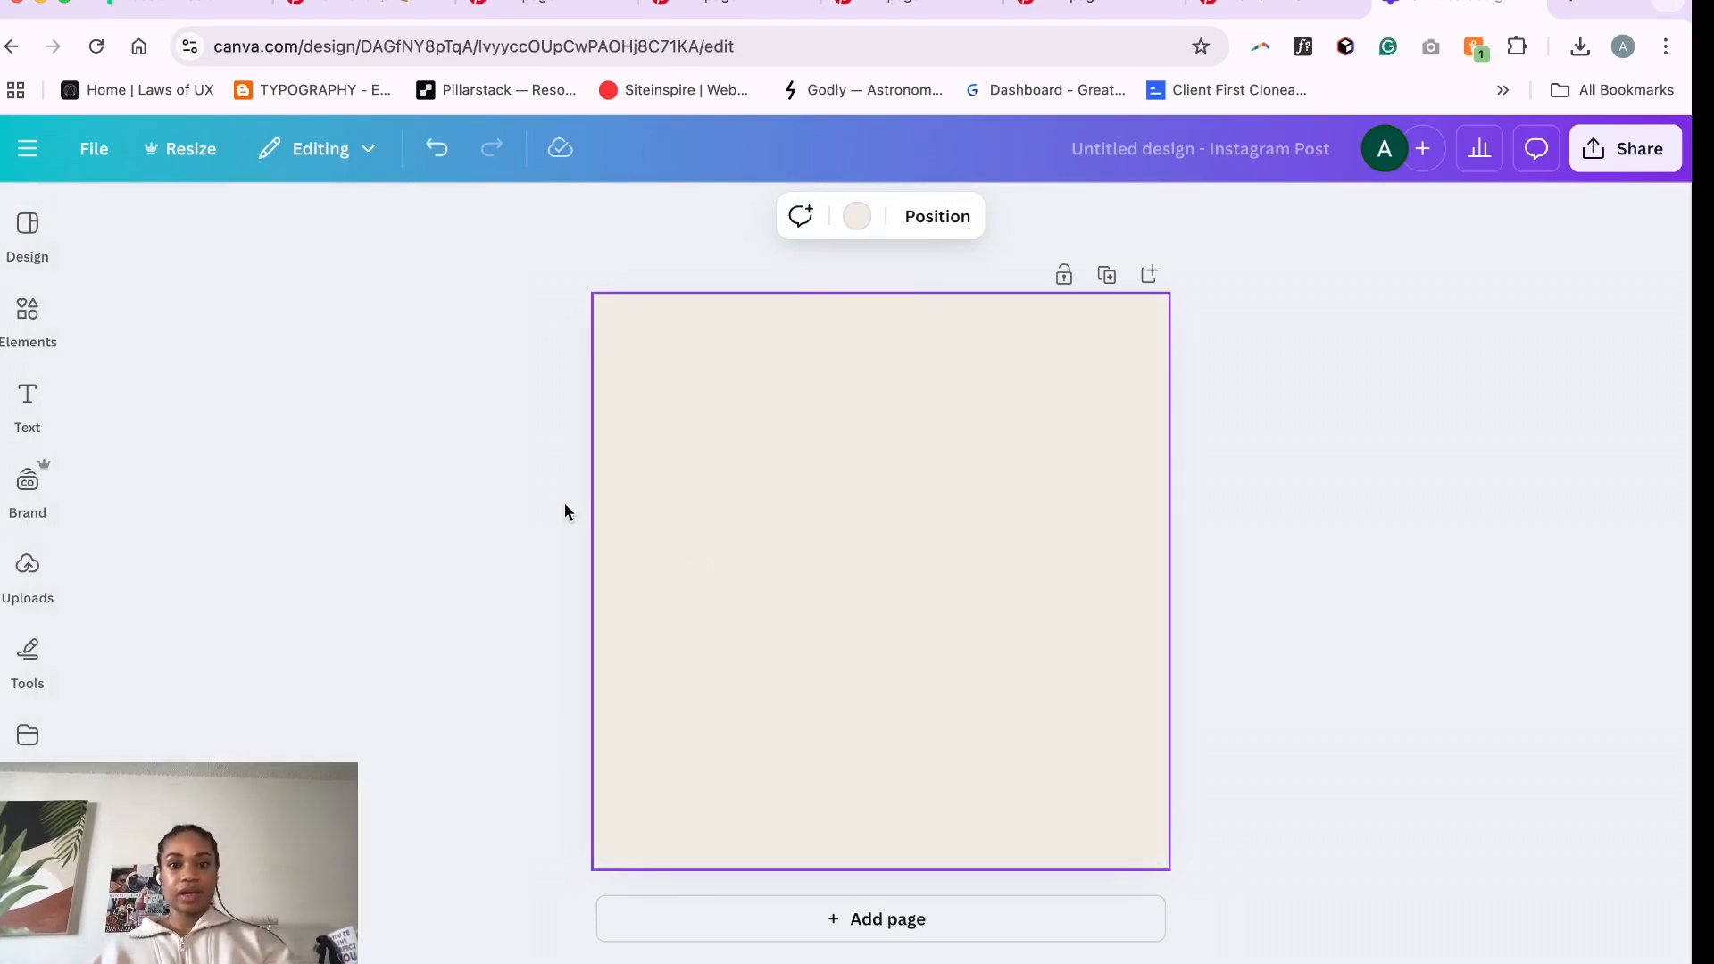
- Copy the iced coffee image from the Pinterest pin and paste it onto the Canva page
left_click(565, 6)
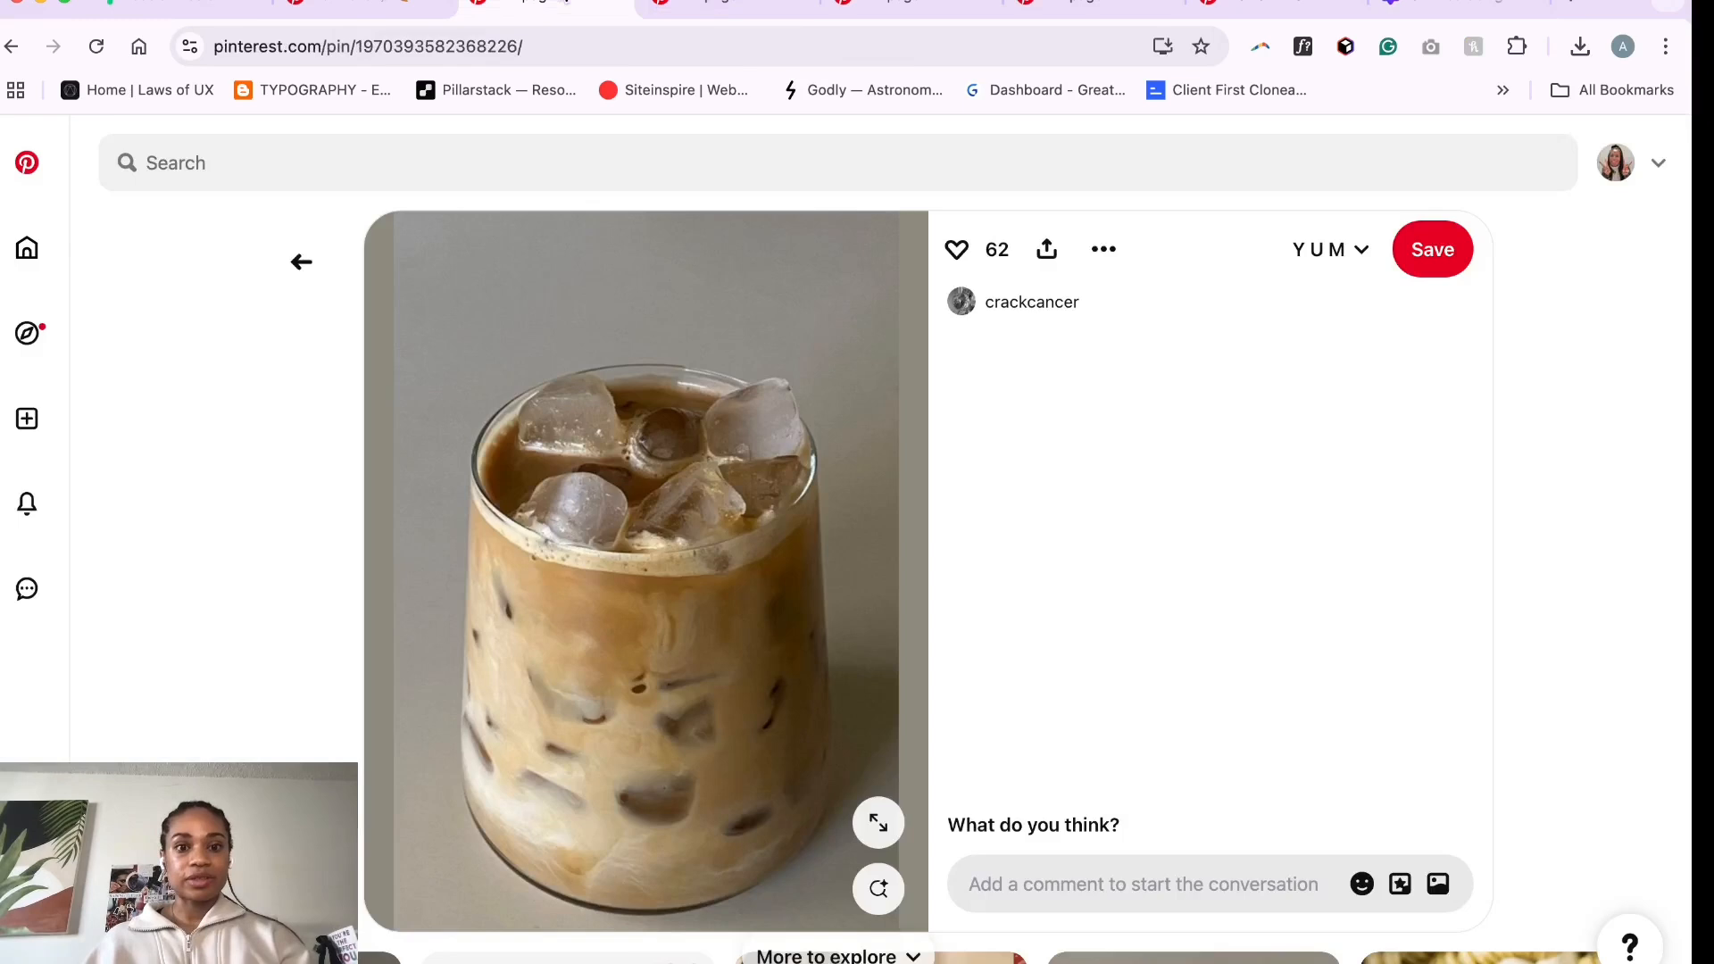
right_click(616, 563)
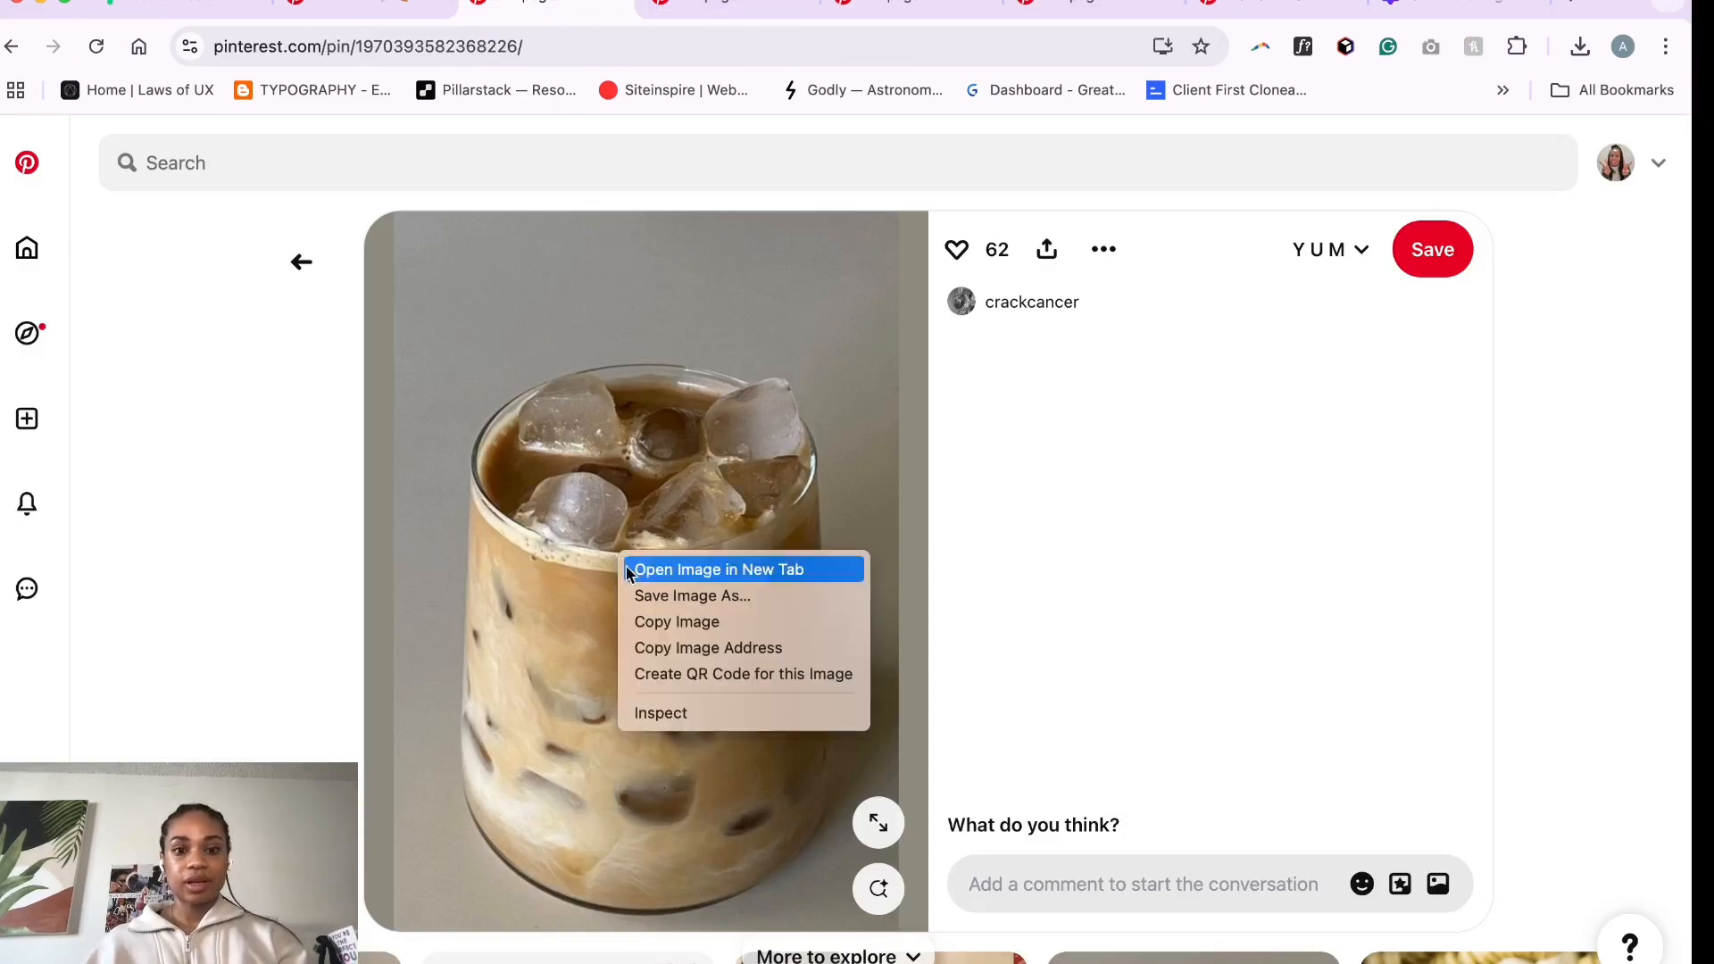
left_click(678, 617)
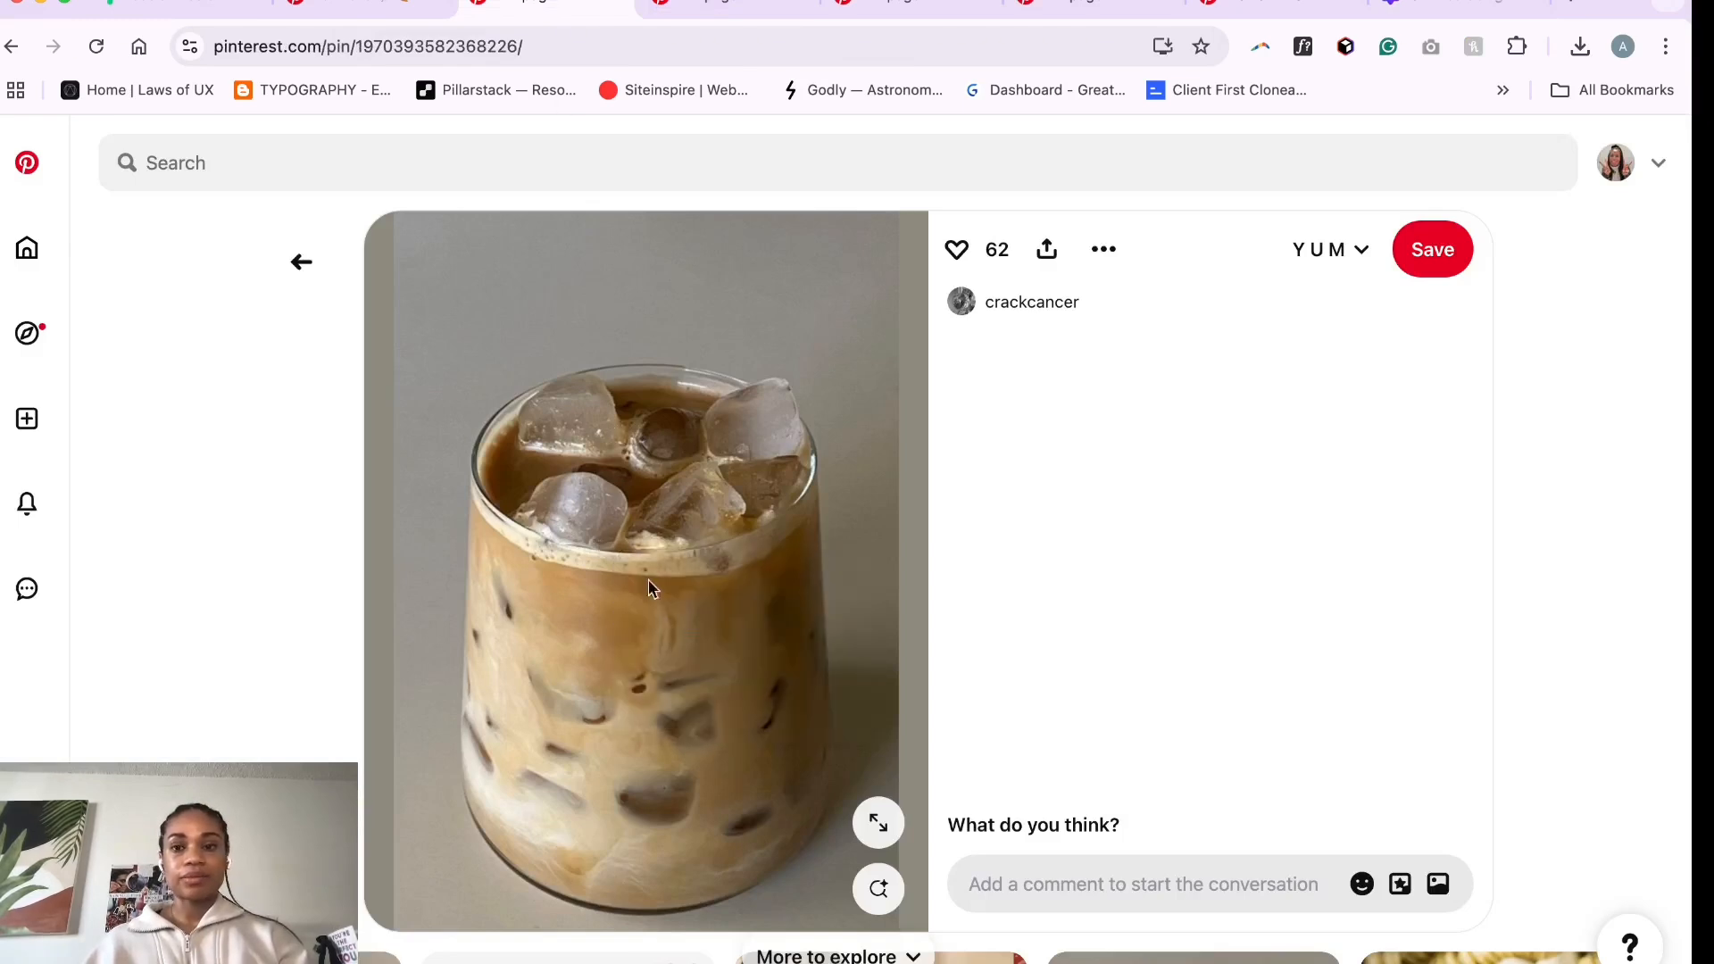
left_click(1424, 7)
right_click(834, 529)
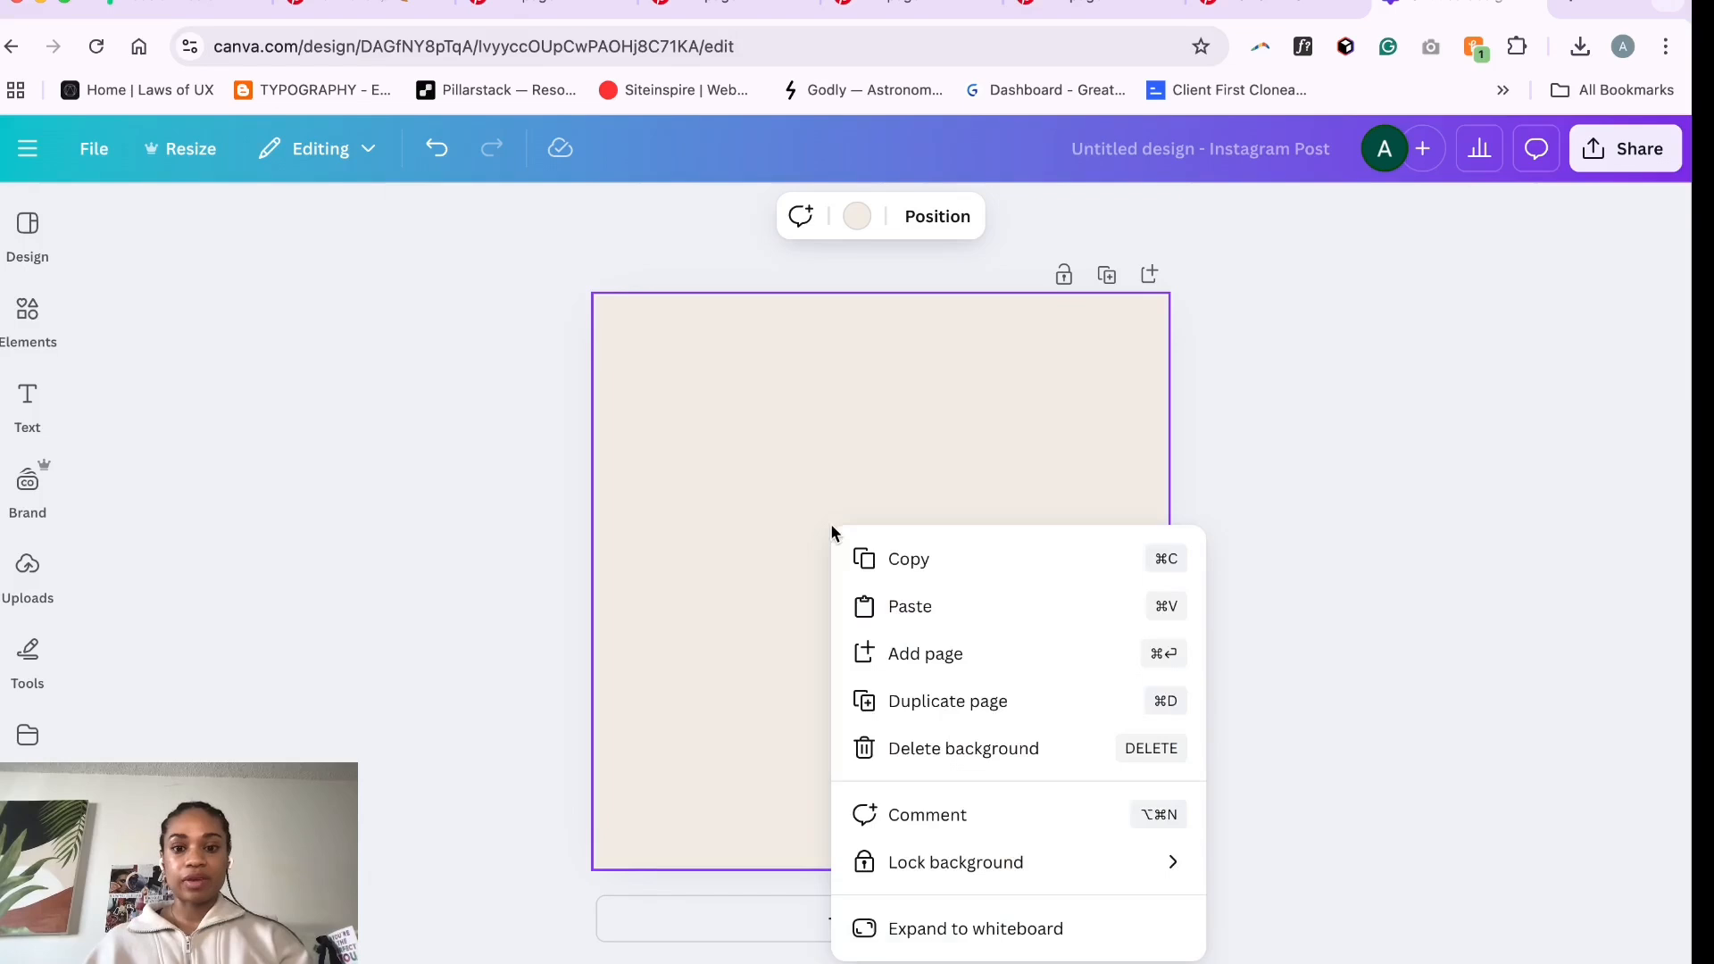
left_click(911, 602)
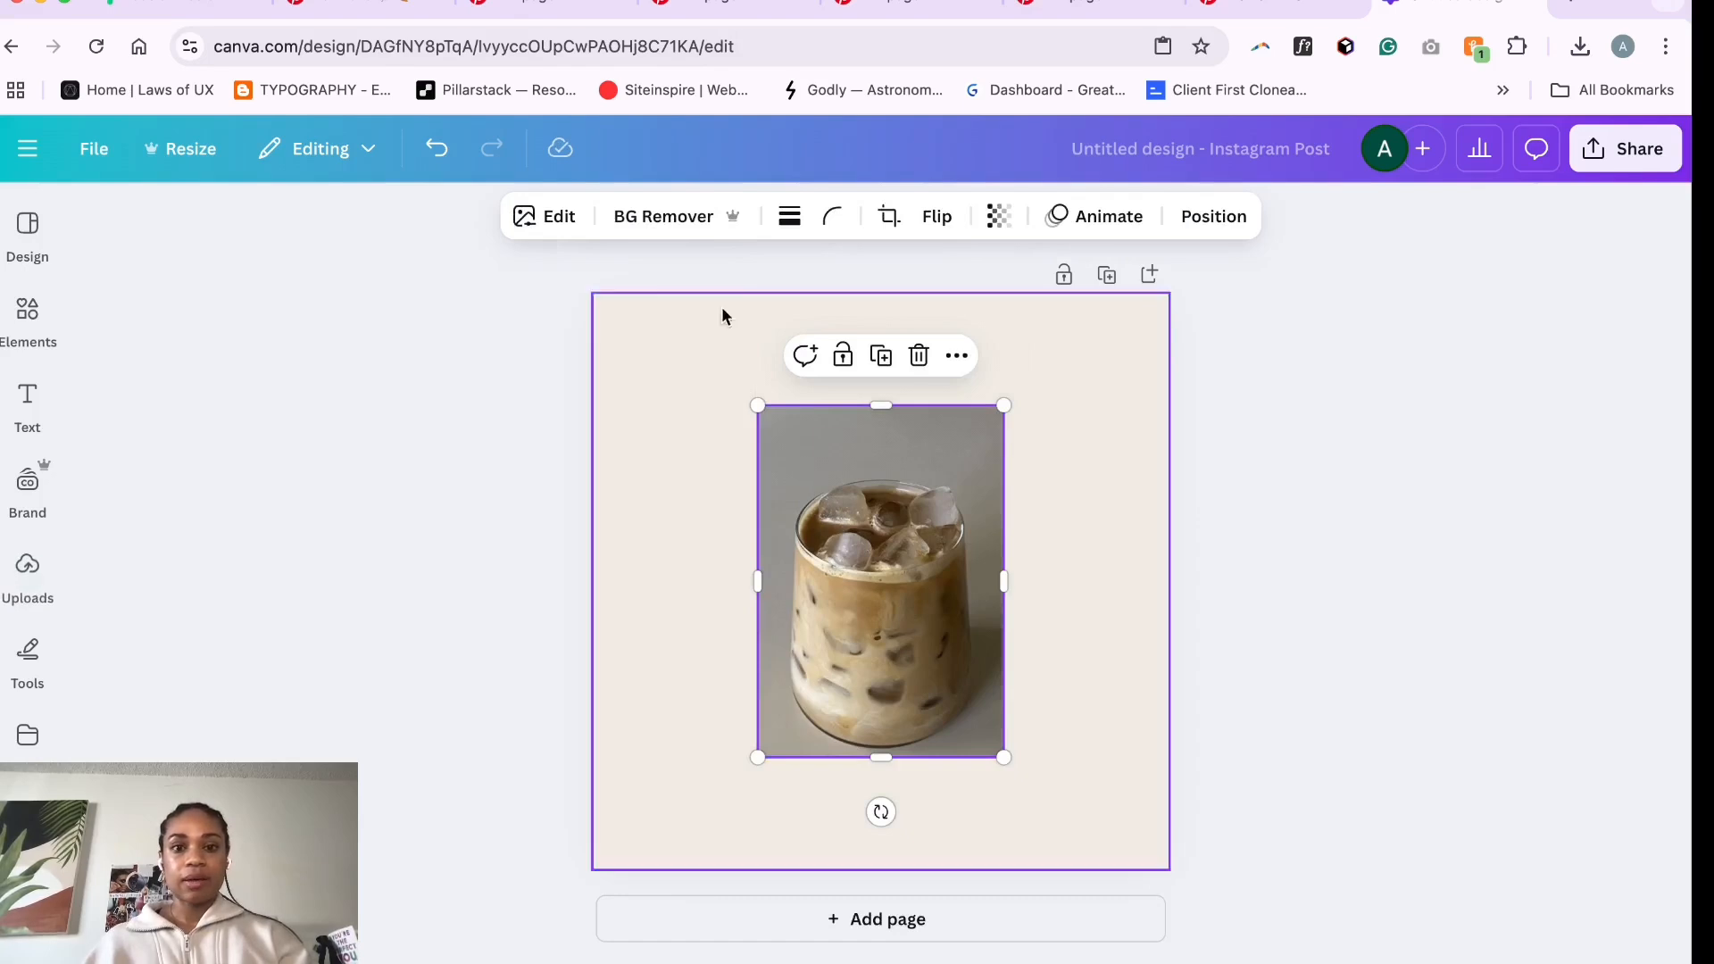
- Remove the background from the iced coffee image with BG Remover
left_click(680, 217)
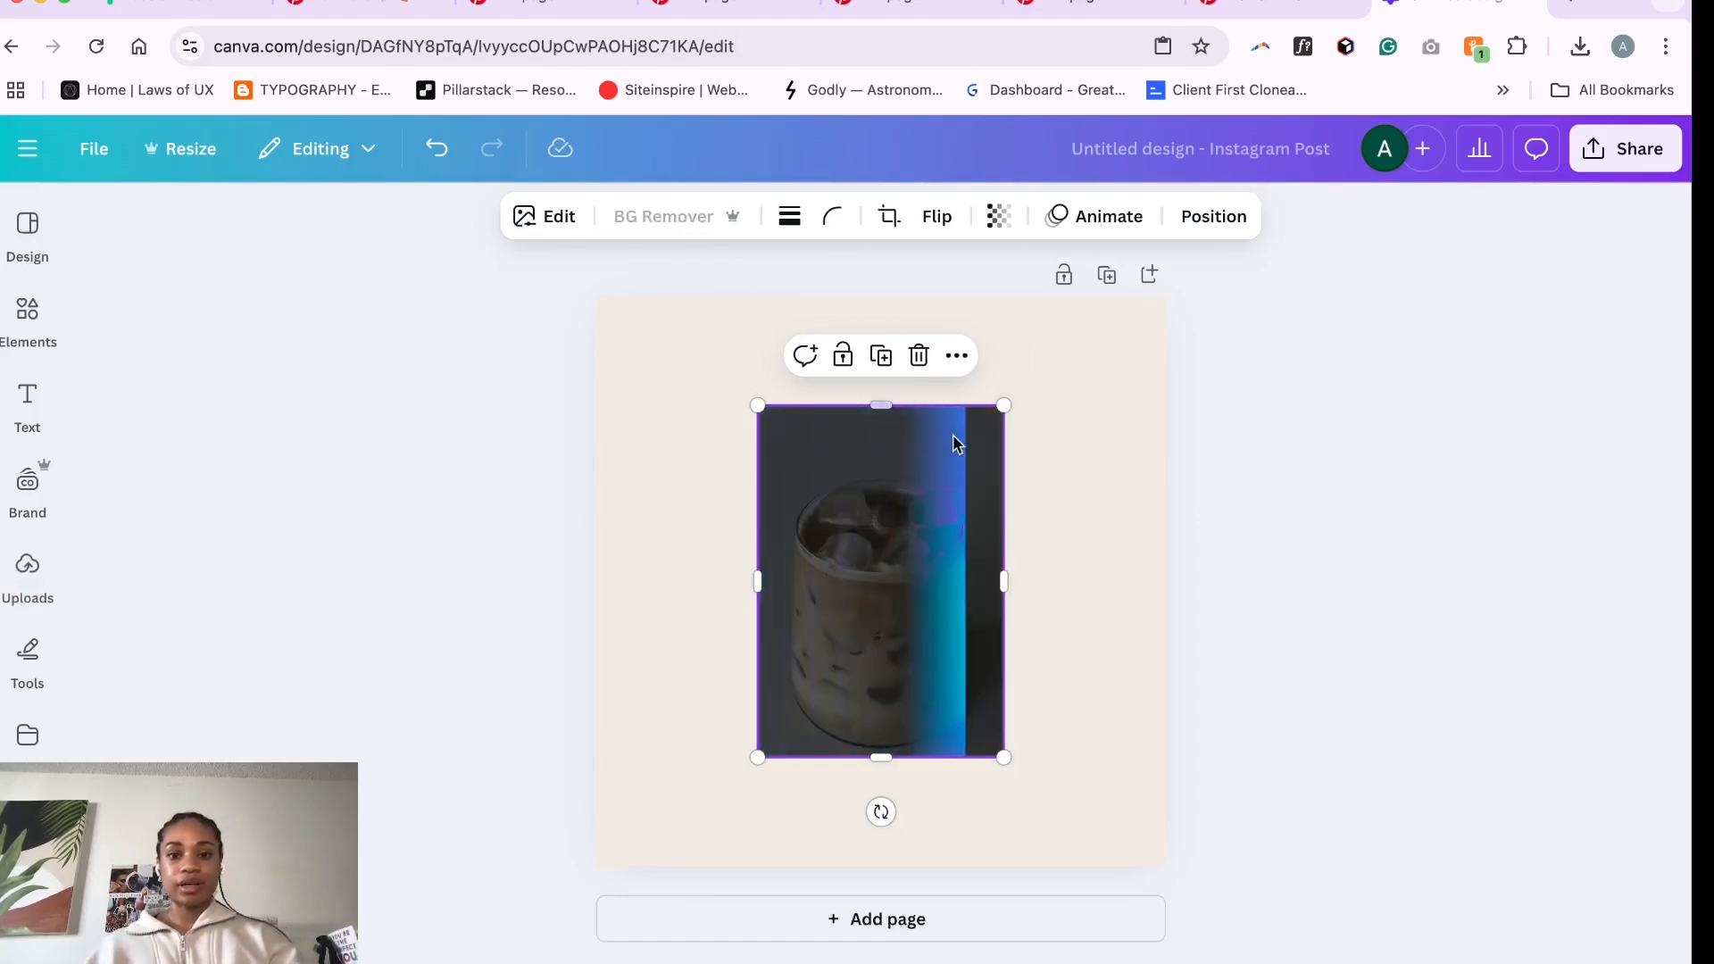
left_click(1037, 612)
left_click(906, 637)
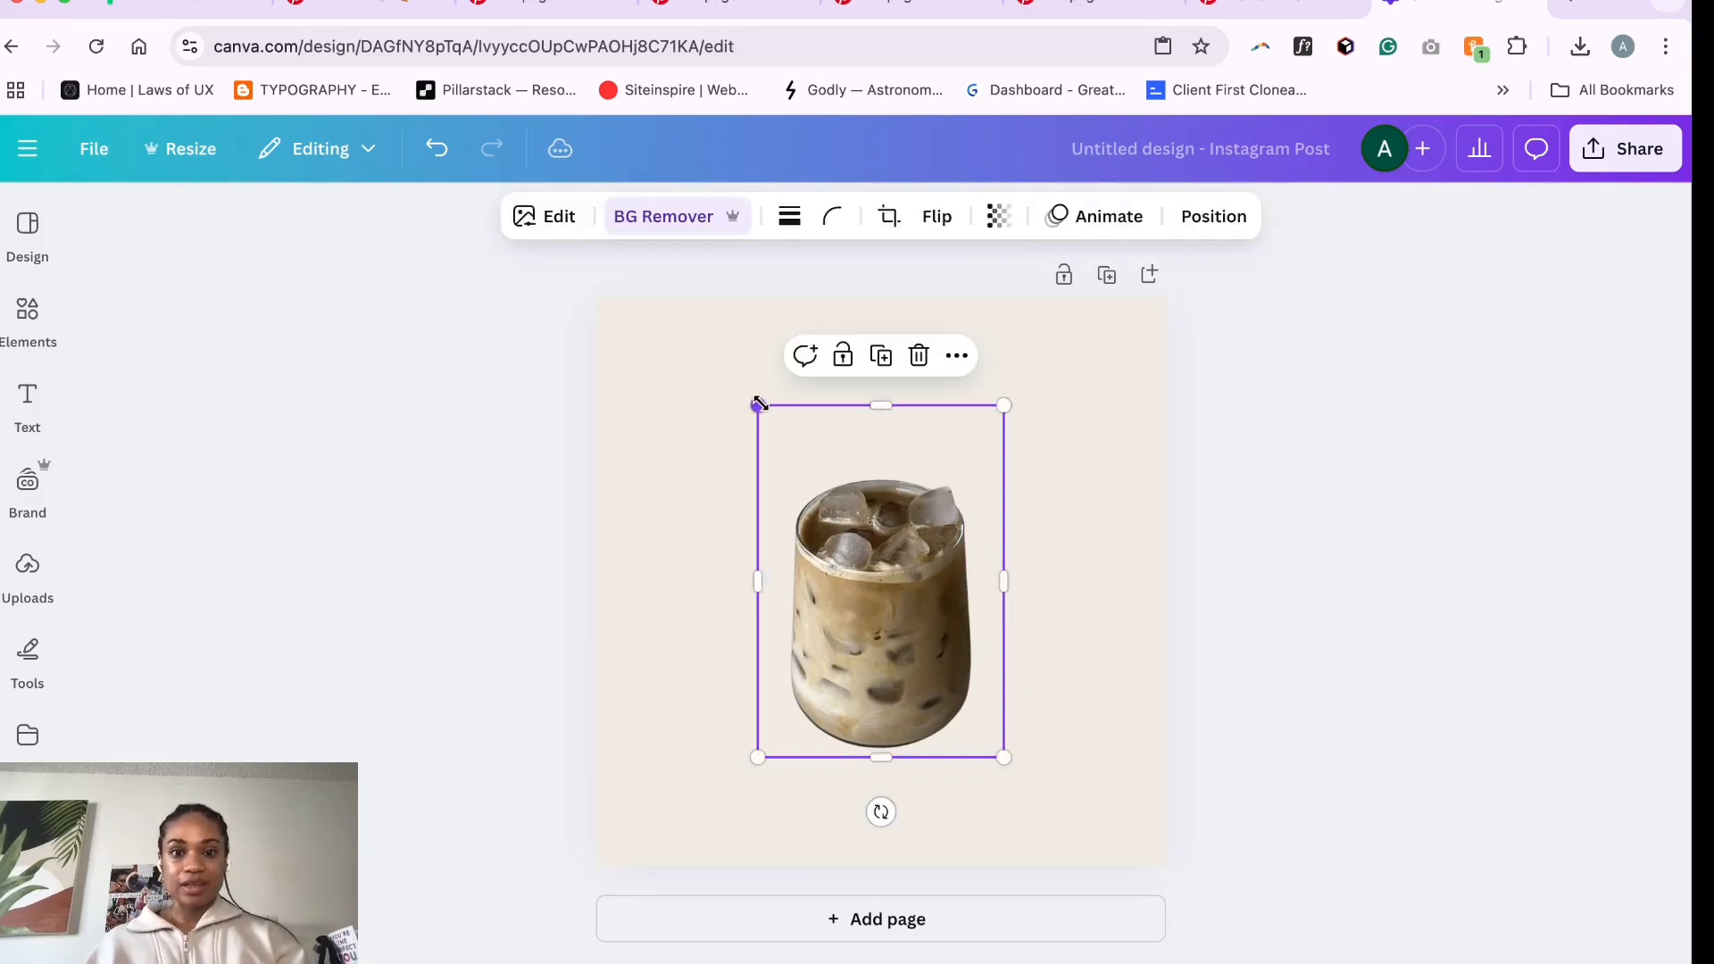
- Shrink the iced coffee image slightly and move it to the page's lower-left corner
left_click_drag(758, 404, 786, 462)
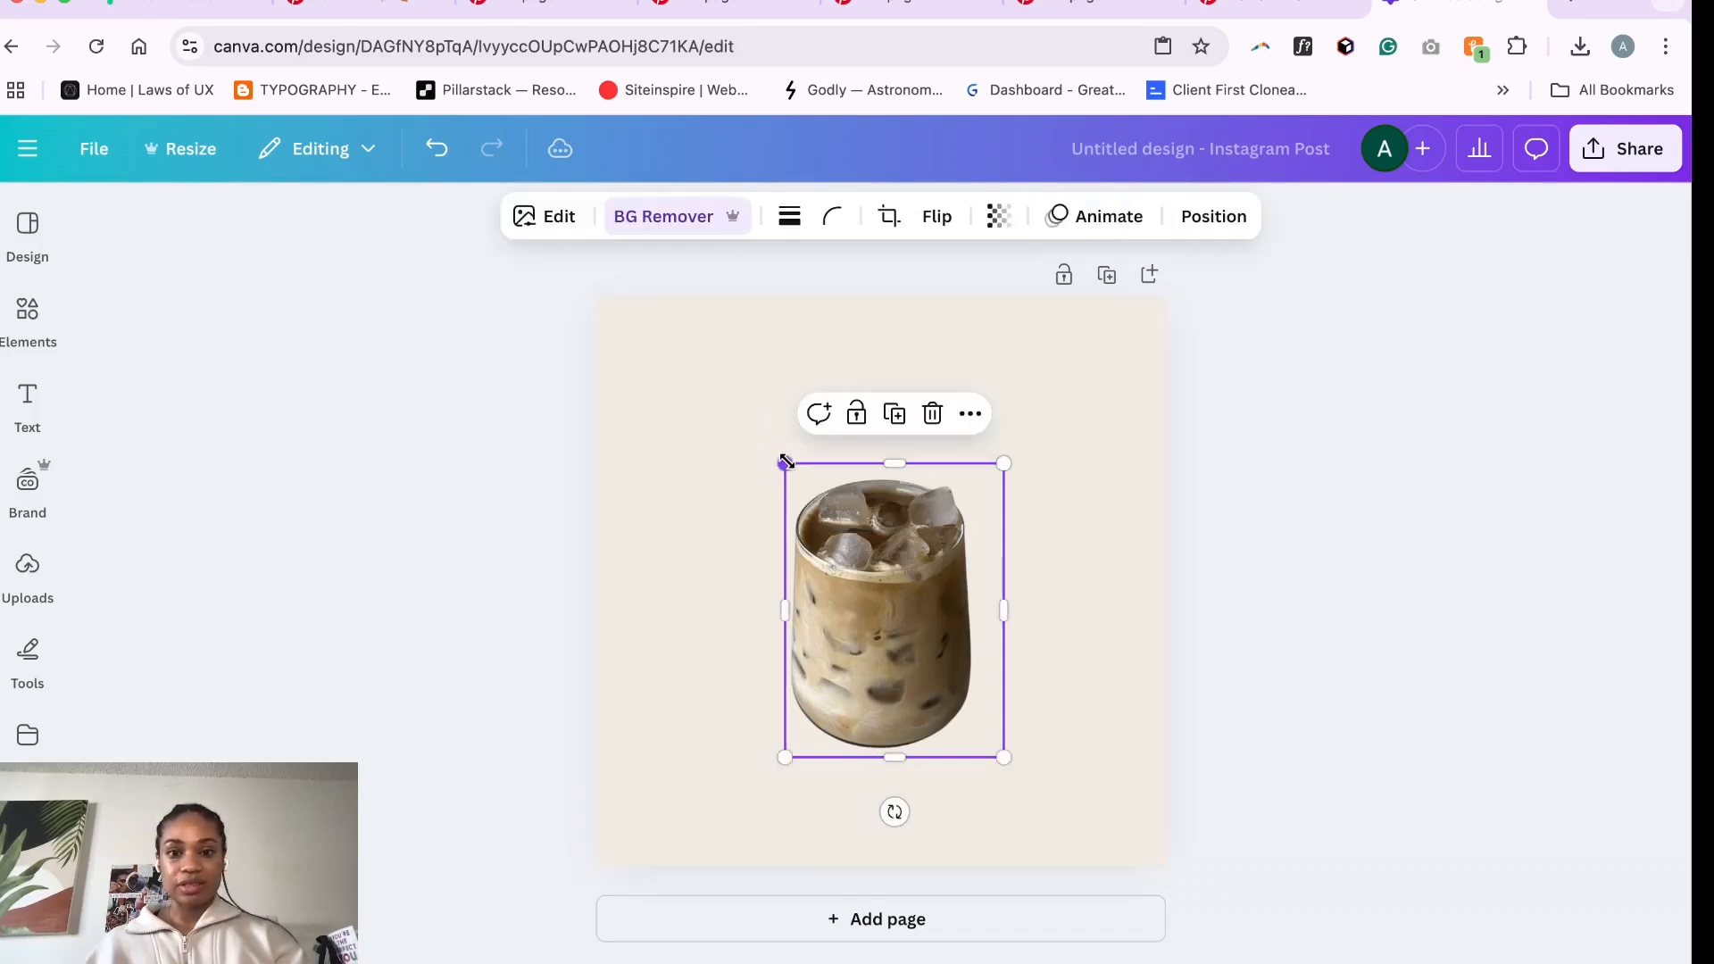
left_click_drag(871, 571, 706, 684)
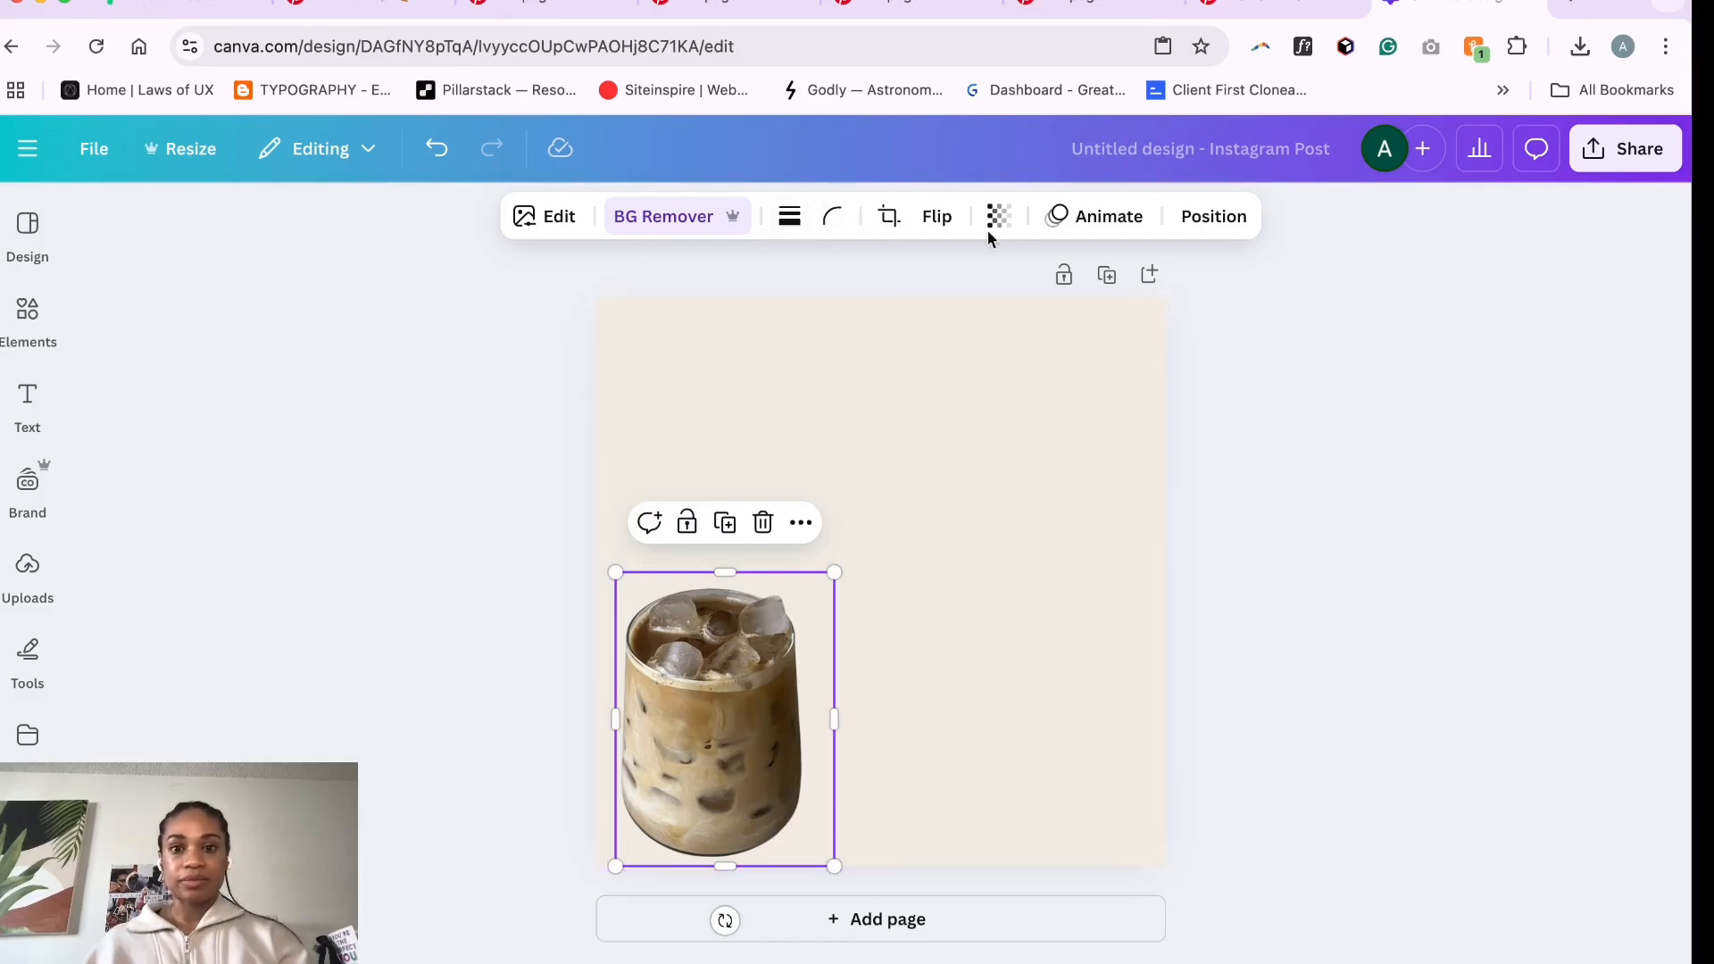
left_click(999, 494)
left_click(741, 712)
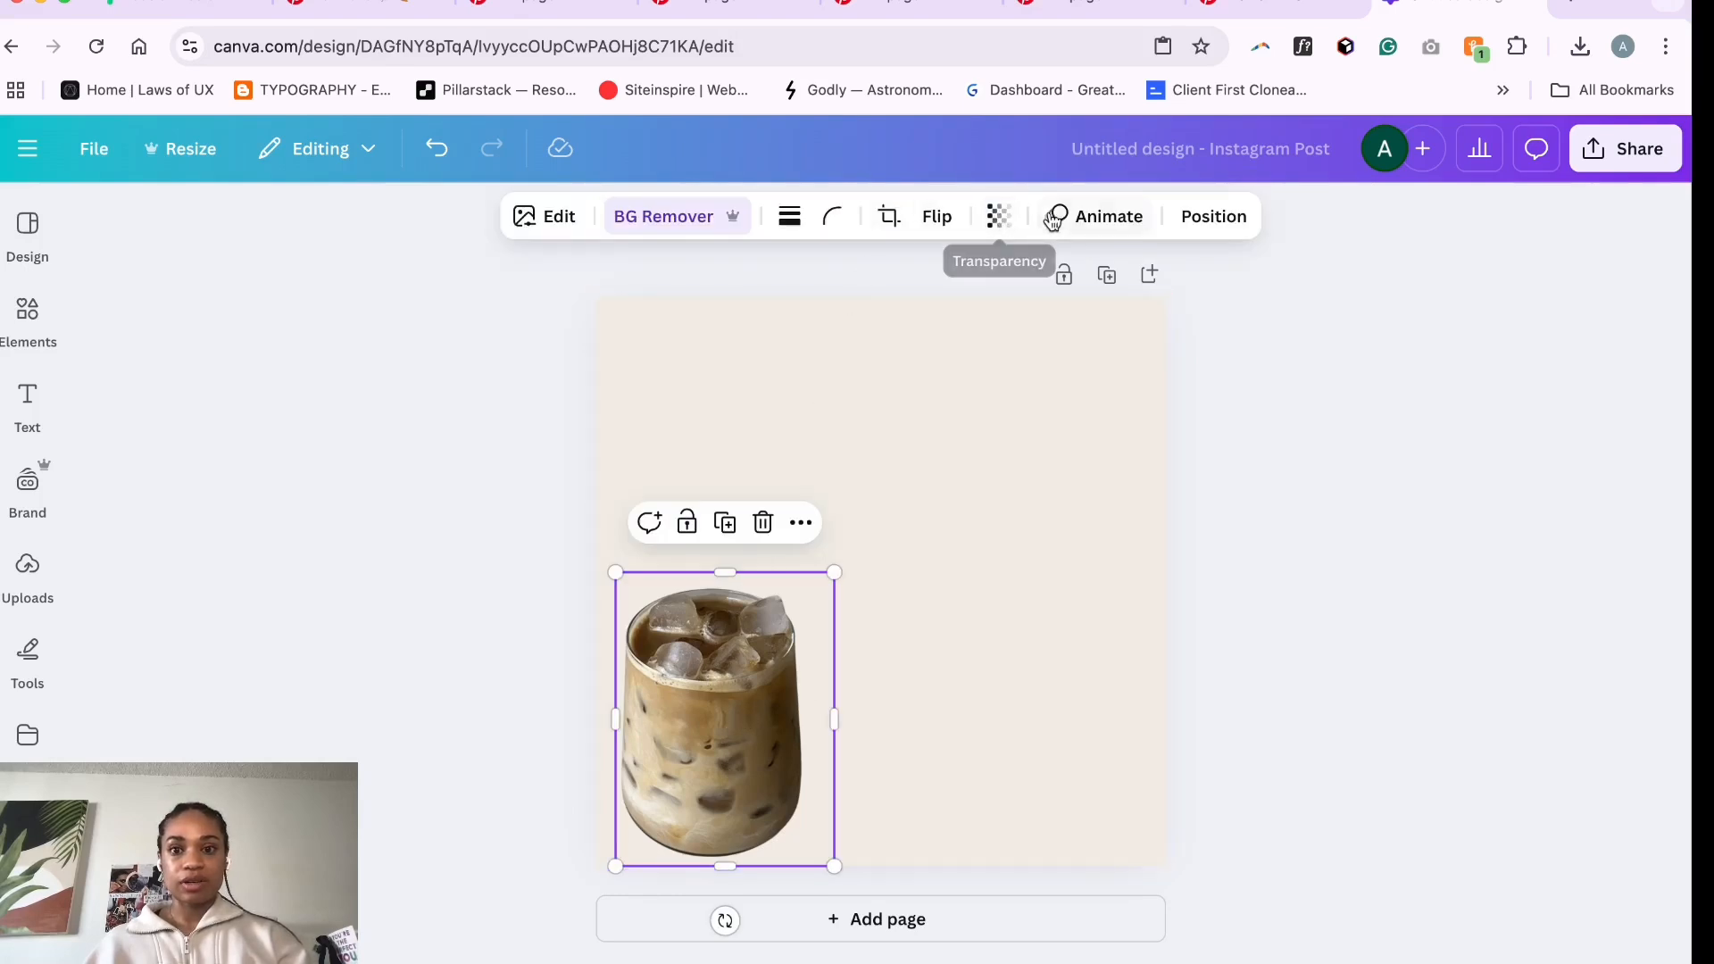
- Give the iced coffee image an Outline shadow with colour #FFF
left_click(559, 217)
scroll(250, 618, "down", 3)
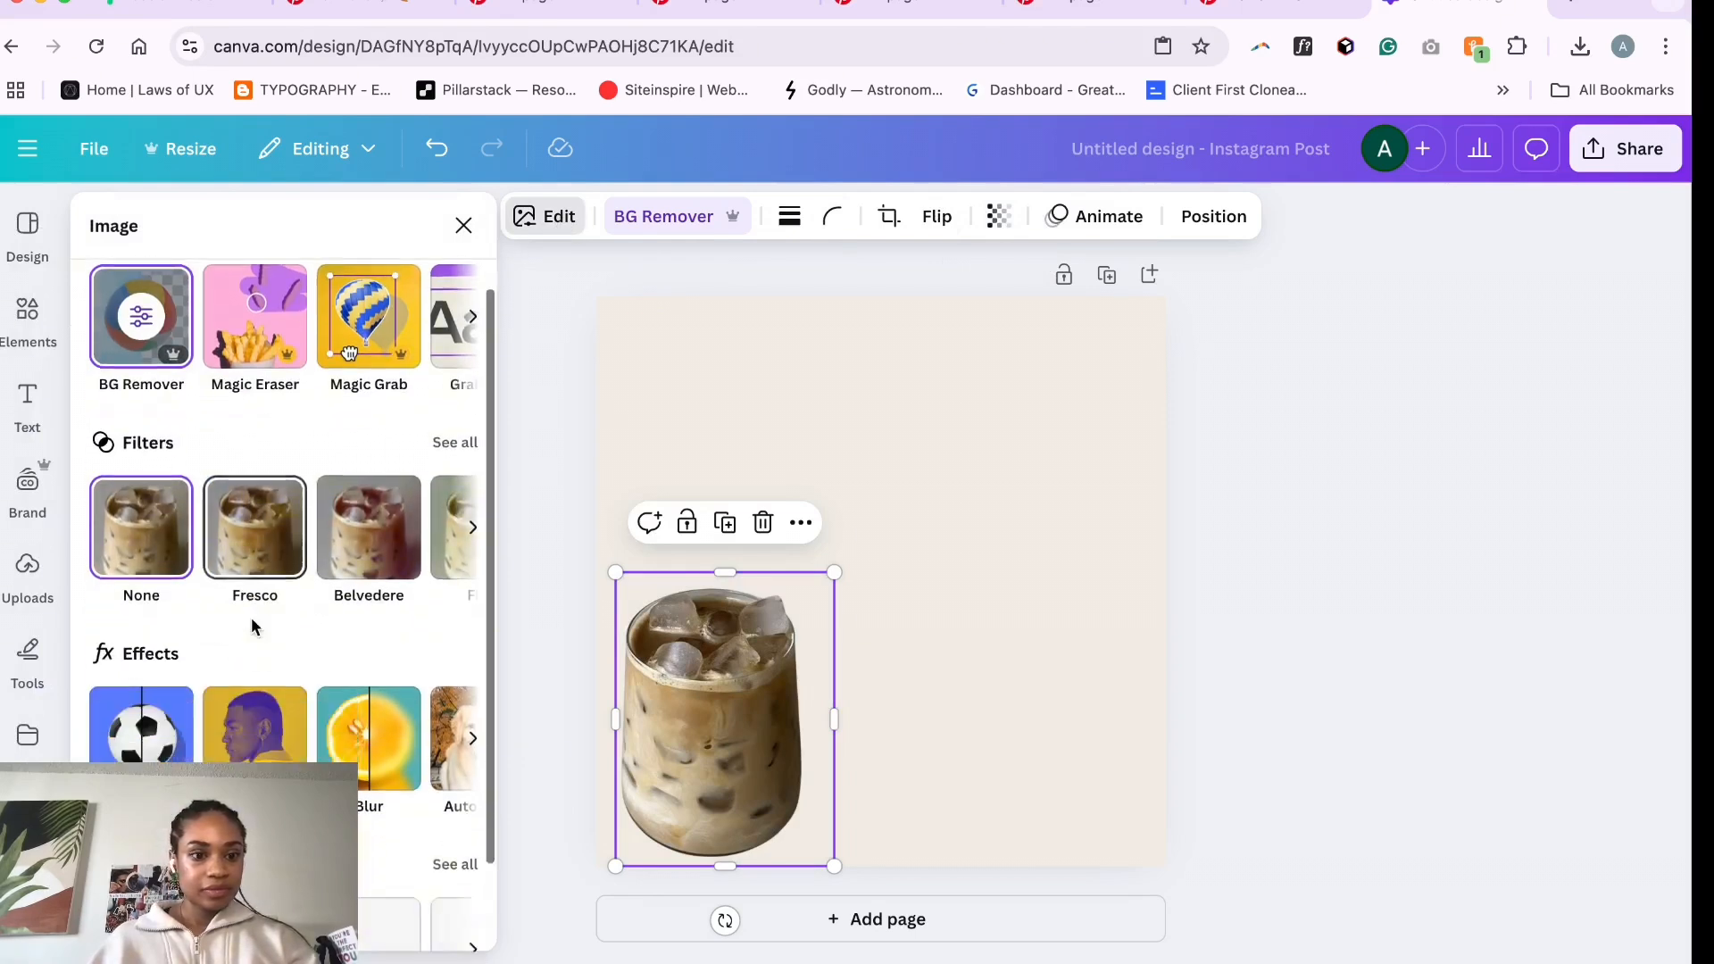
left_click(141, 625)
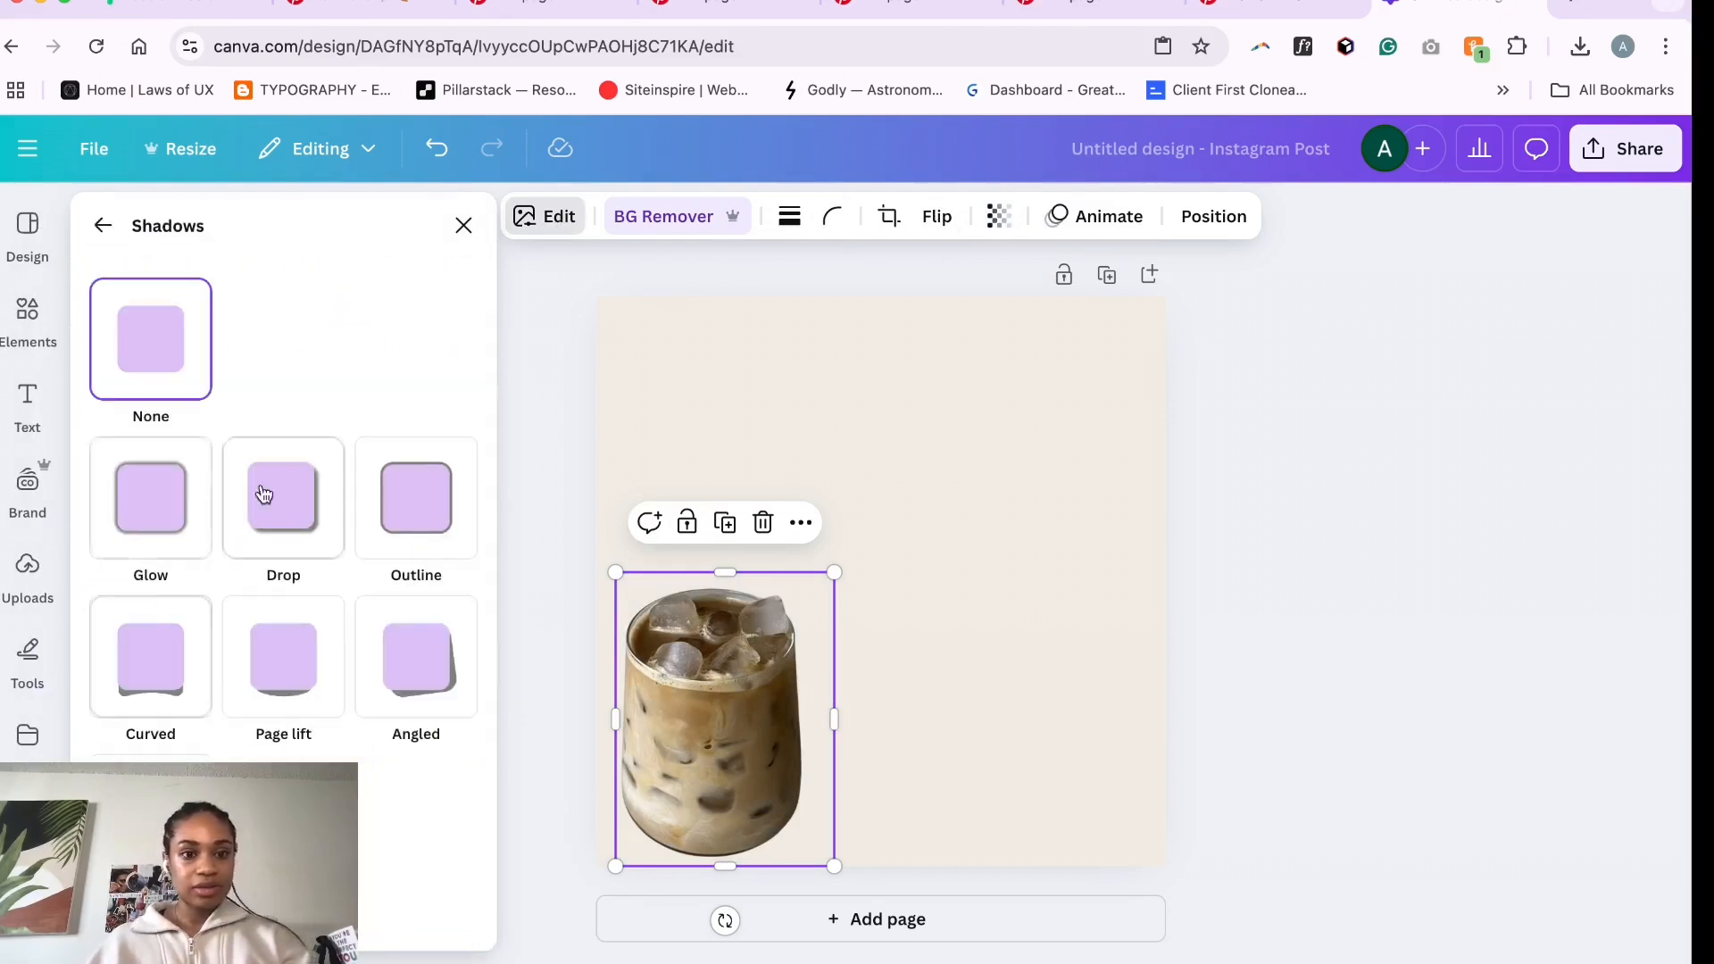
left_click(416, 499)
scroll(268, 535, "down", 3)
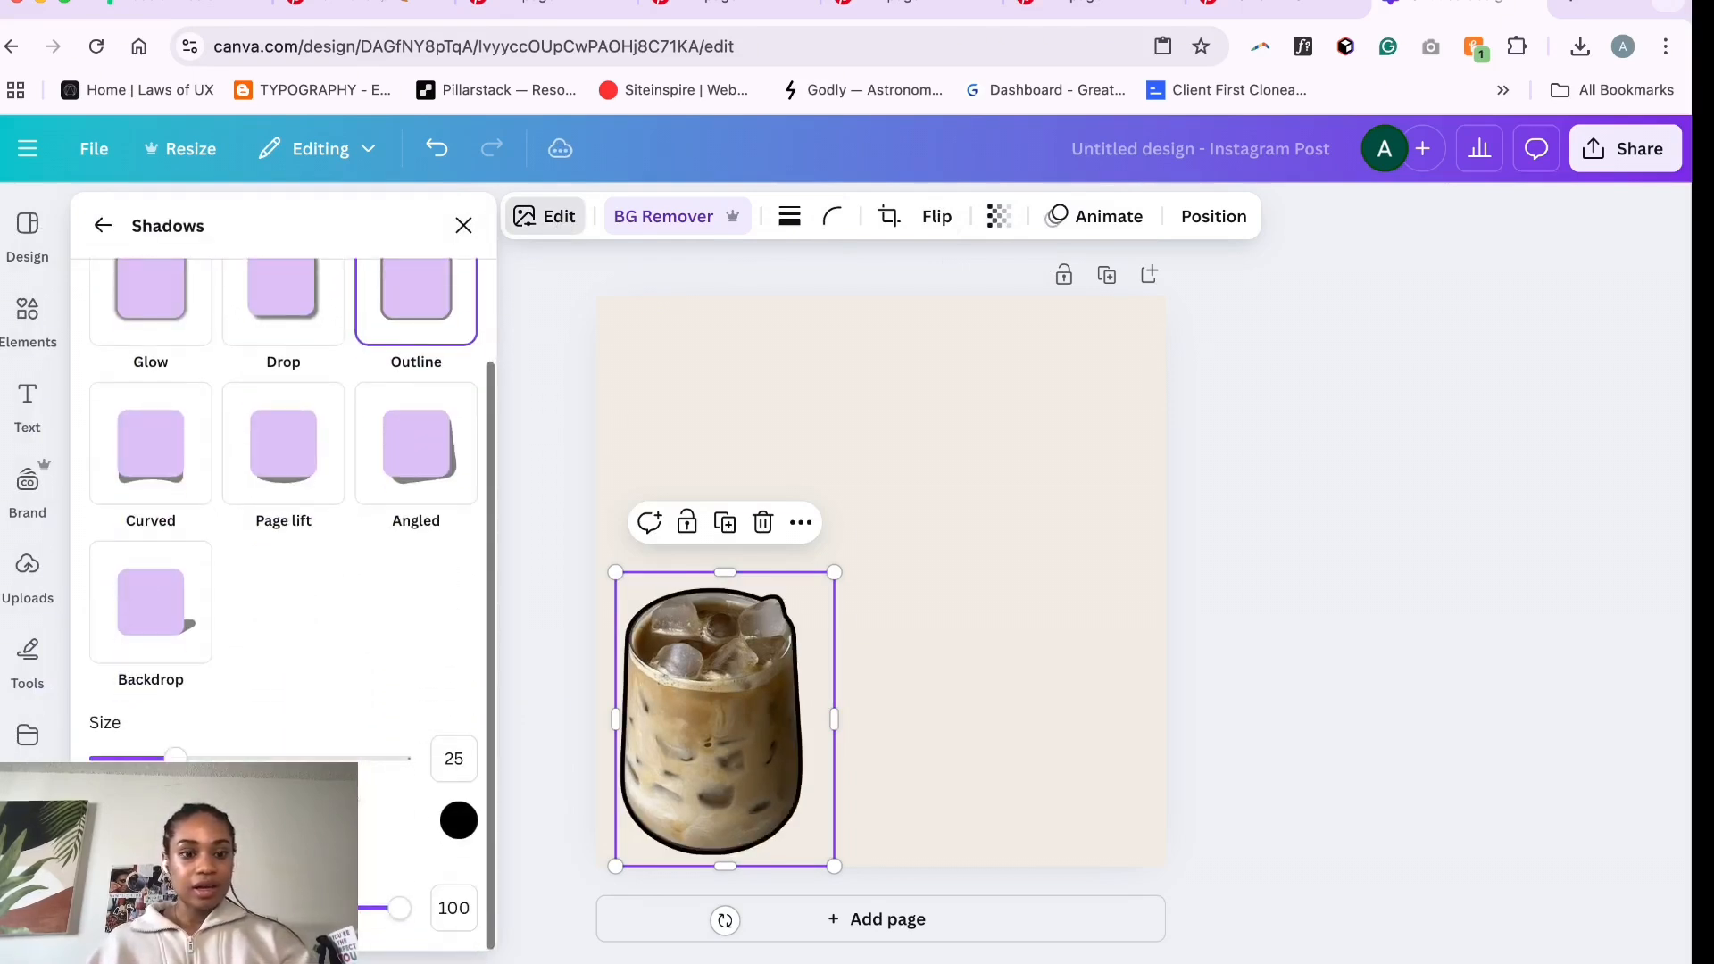
left_click(459, 820)
type("#FFF")
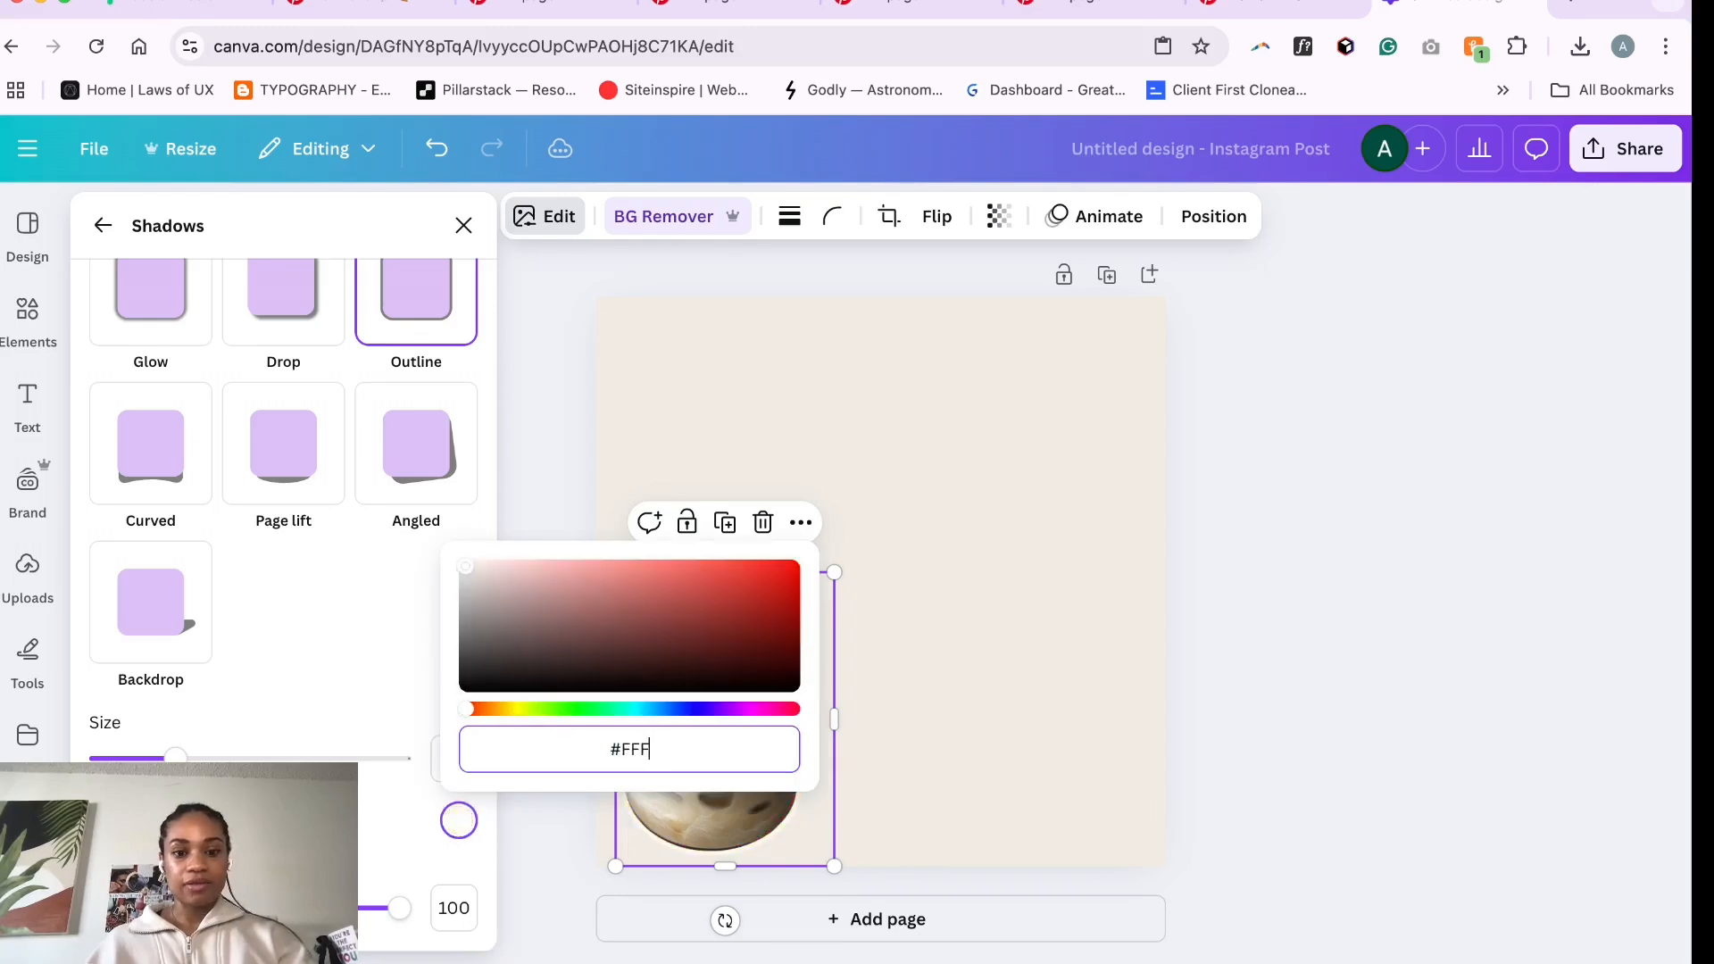
left_click(710, 405)
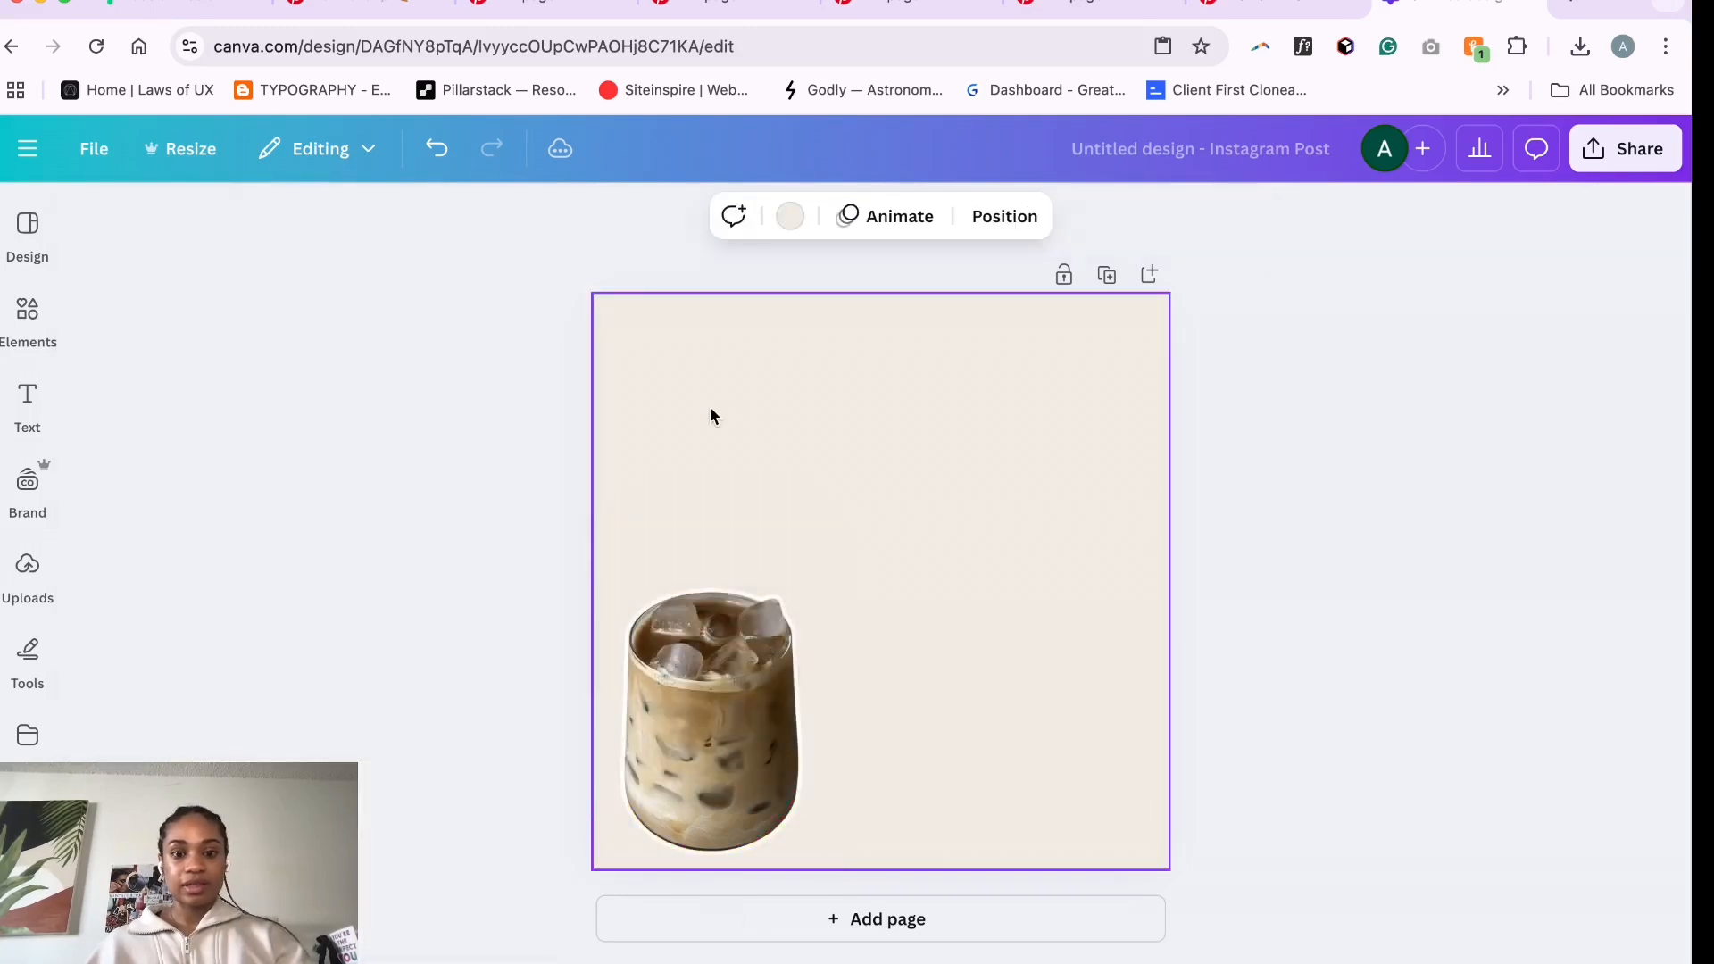
- Copy the phone selfie image from the Fall nails Pinterest pin, paste it onto the page and move it to the lower-right corner
left_click(819, 603)
left_click(574, 11)
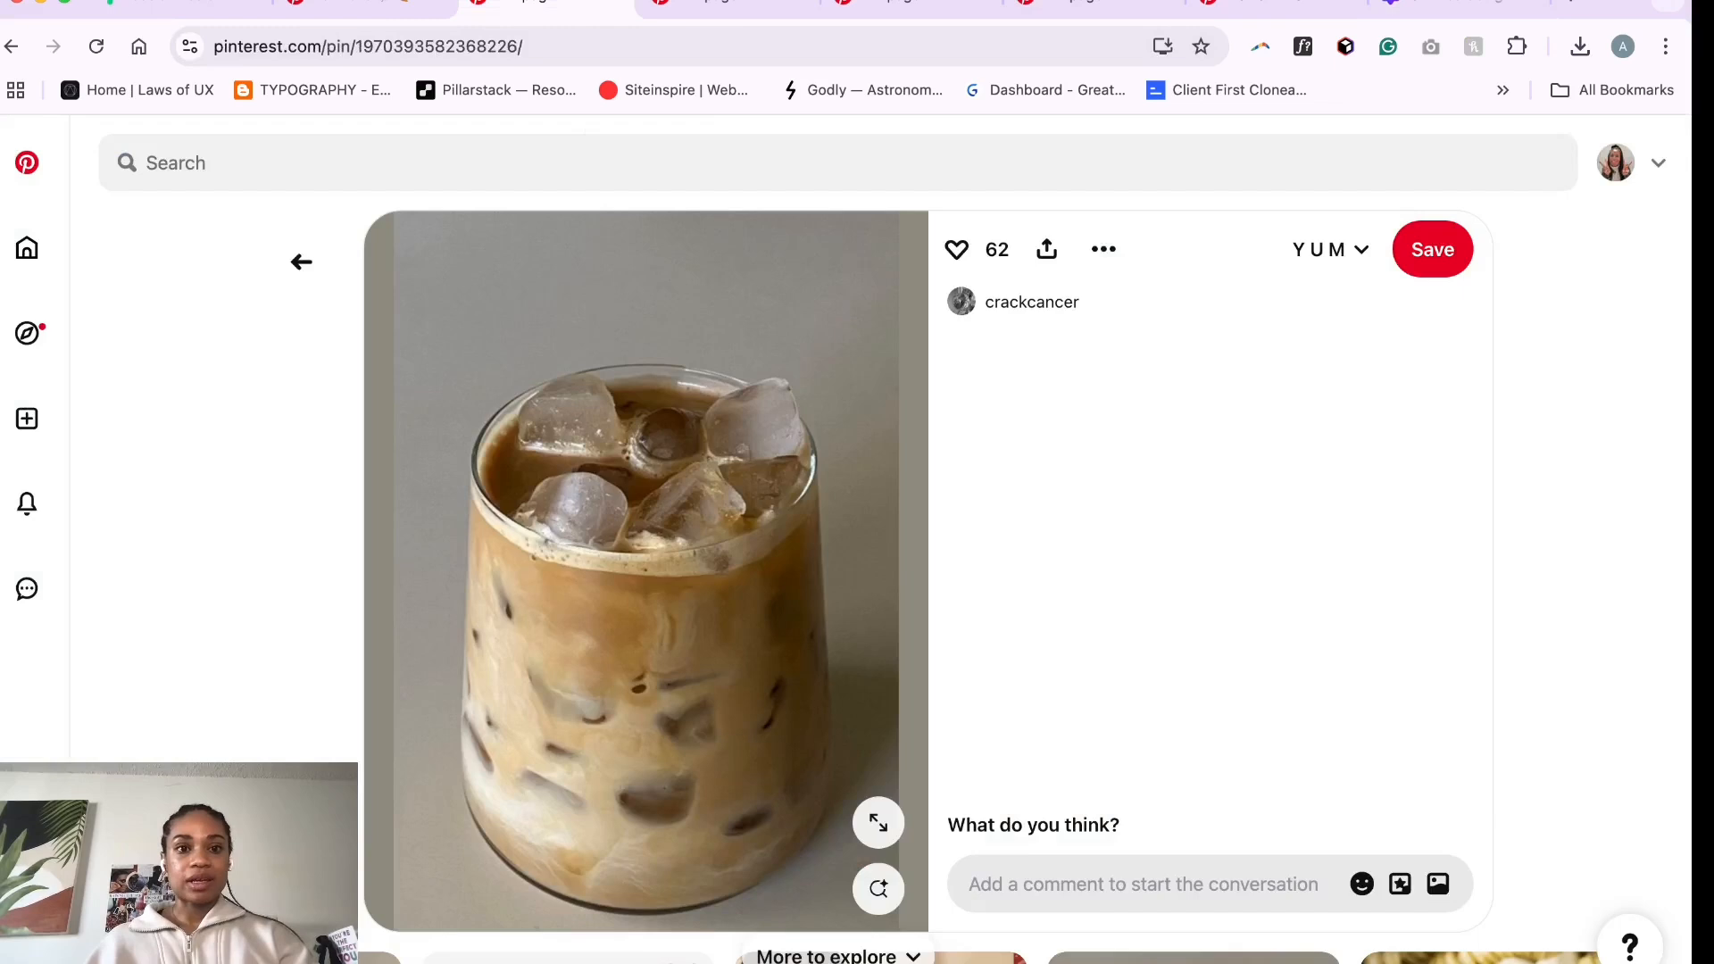
left_click(623, 3)
left_click(370, 5)
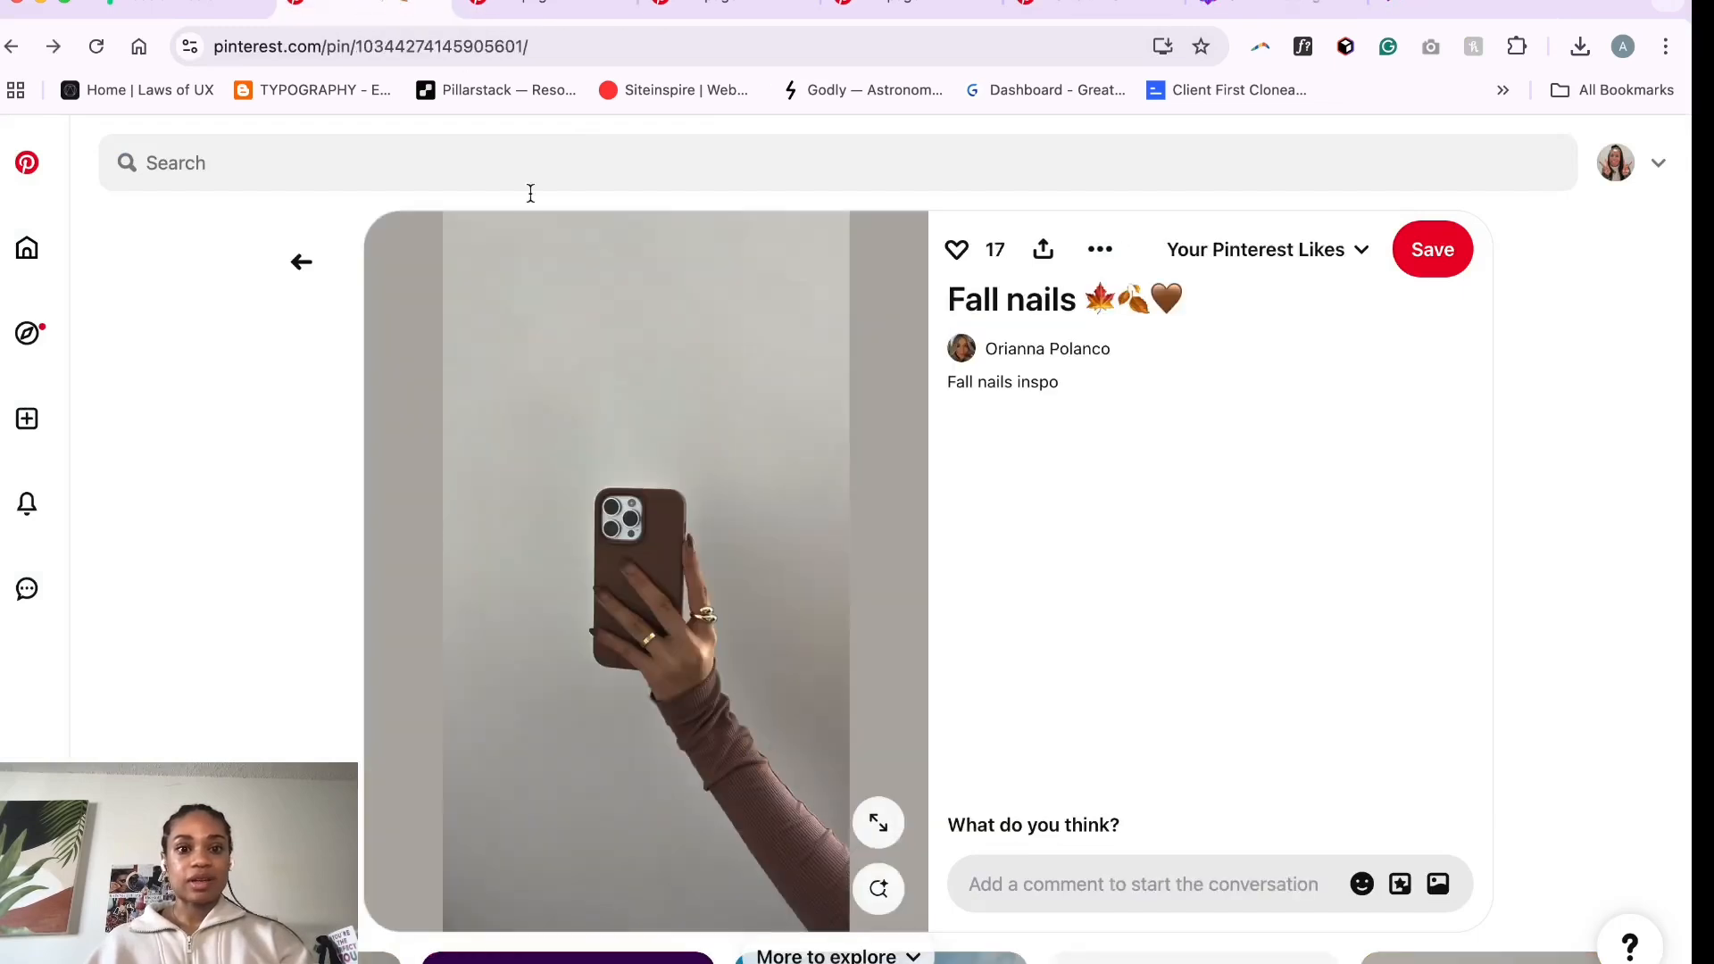
right_click(661, 563)
left_click(726, 620)
left_click(1428, 8)
right_click(957, 463)
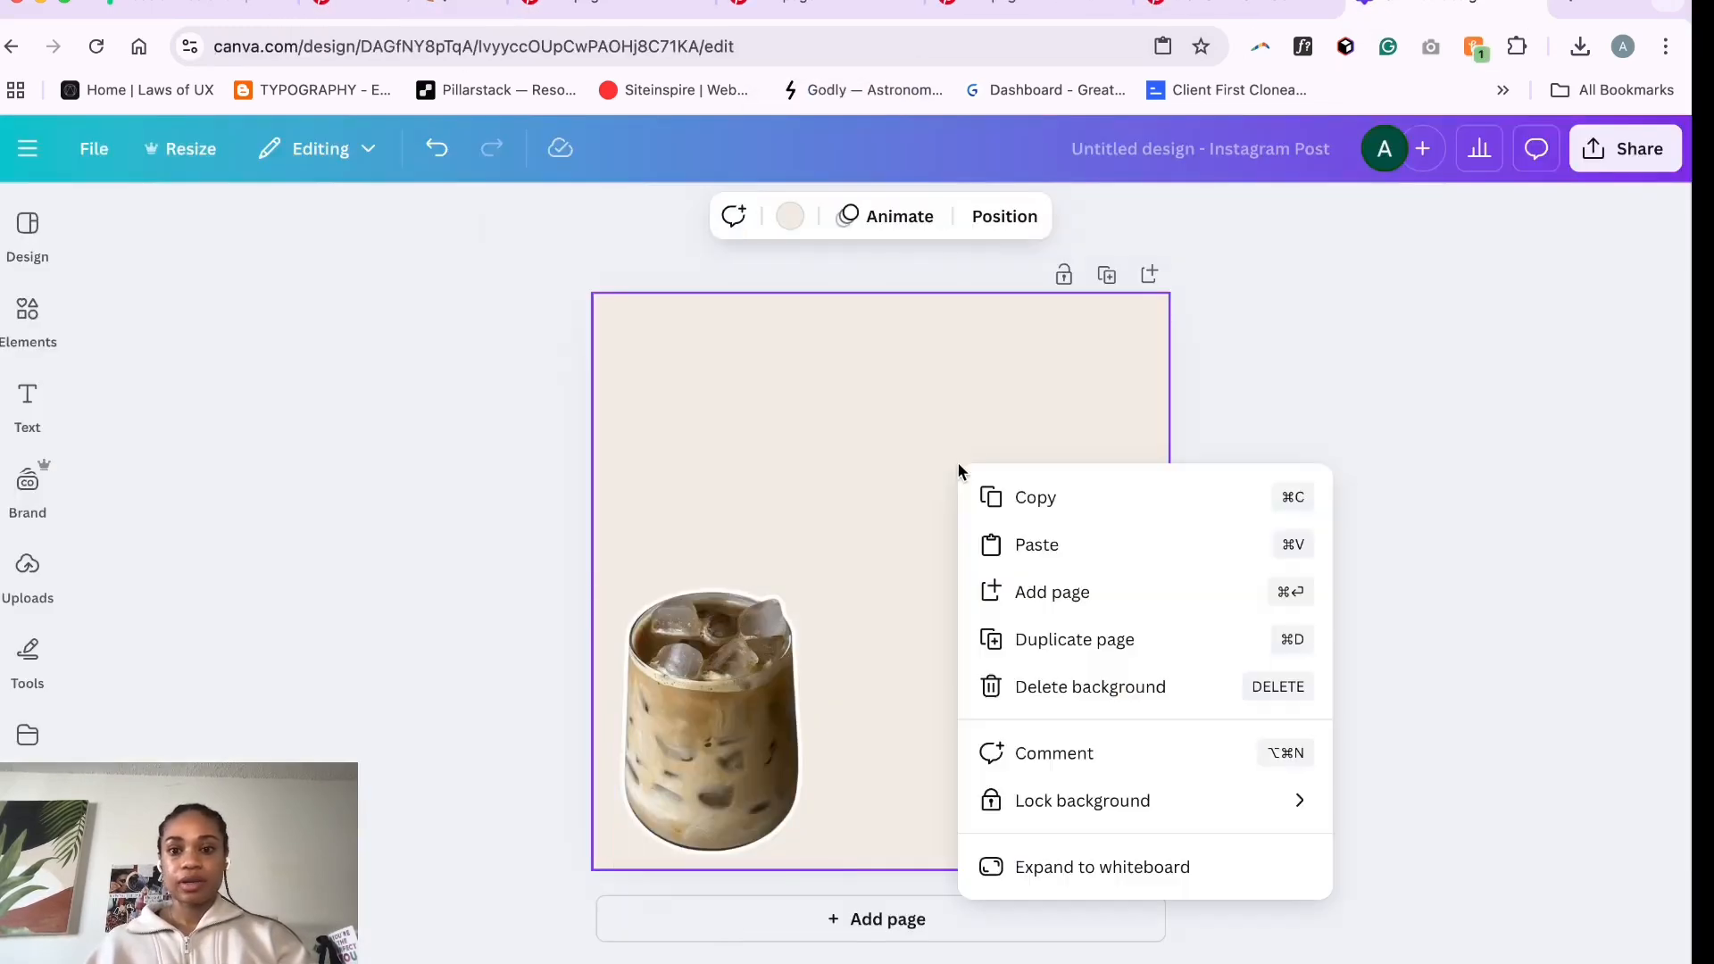
left_click(1043, 543)
left_click_drag(832, 470, 1017, 582)
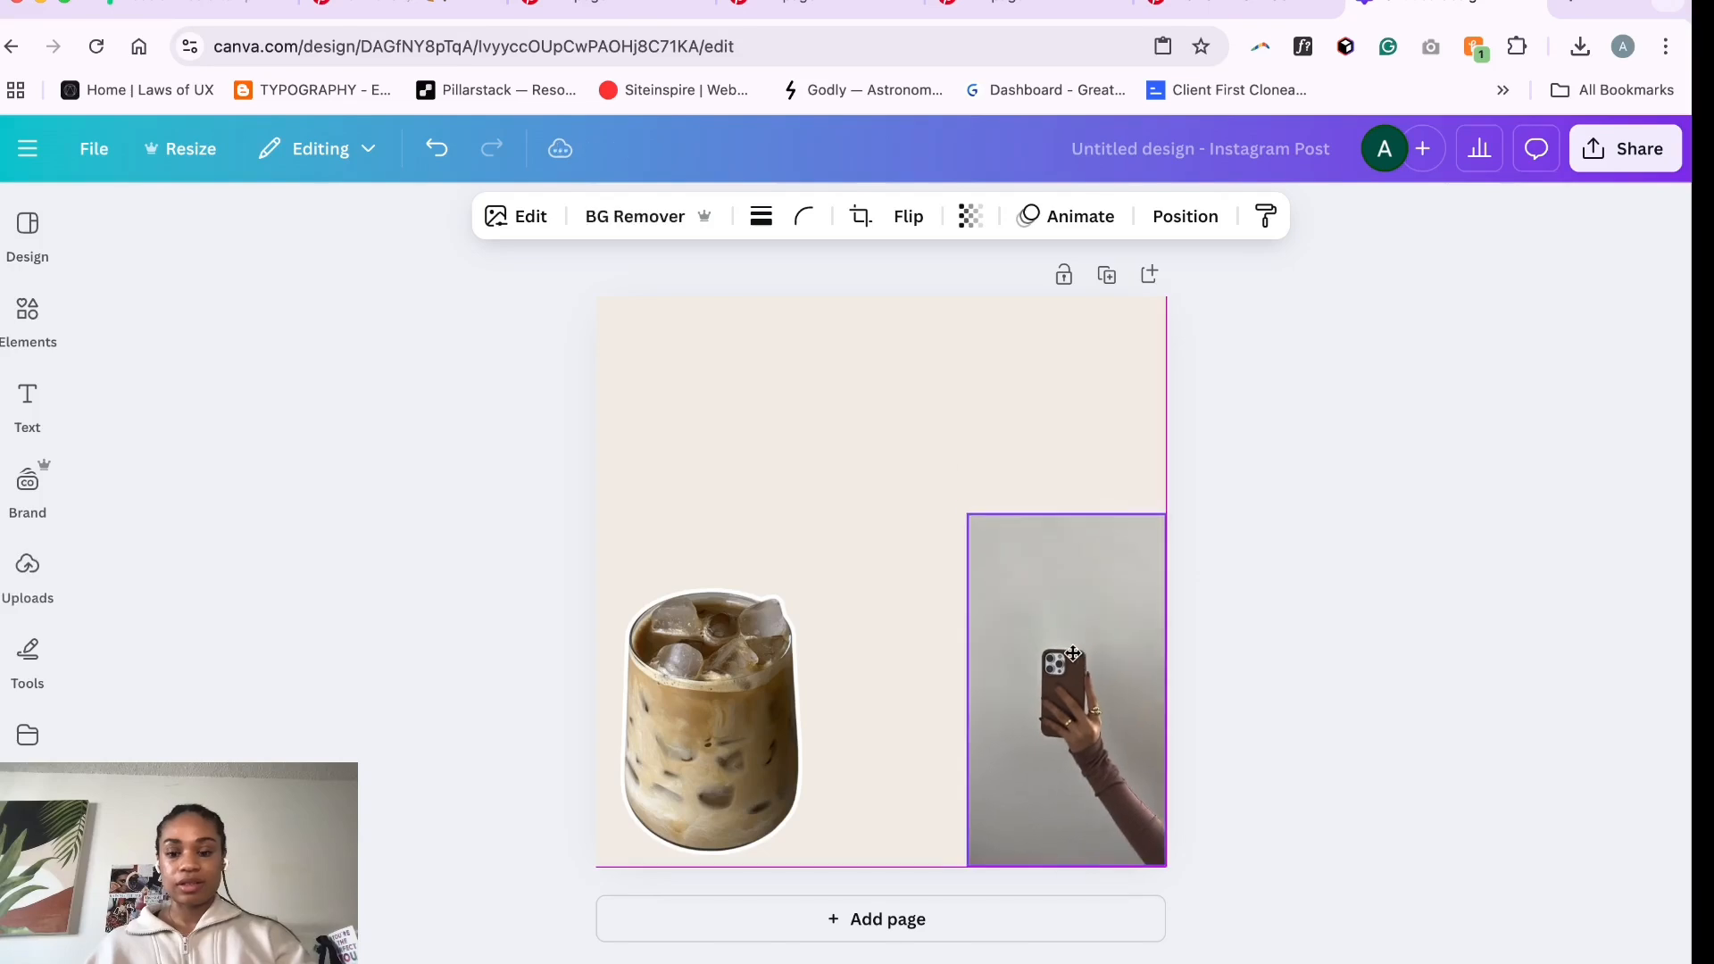
- Give the phone selfie image an Outline shadow with colour #FFF
left_click(503, 219)
scroll(273, 587, "down", 1)
left_click(268, 594)
left_click(416, 549)
scroll(424, 678, "down", 3)
left_click(459, 892)
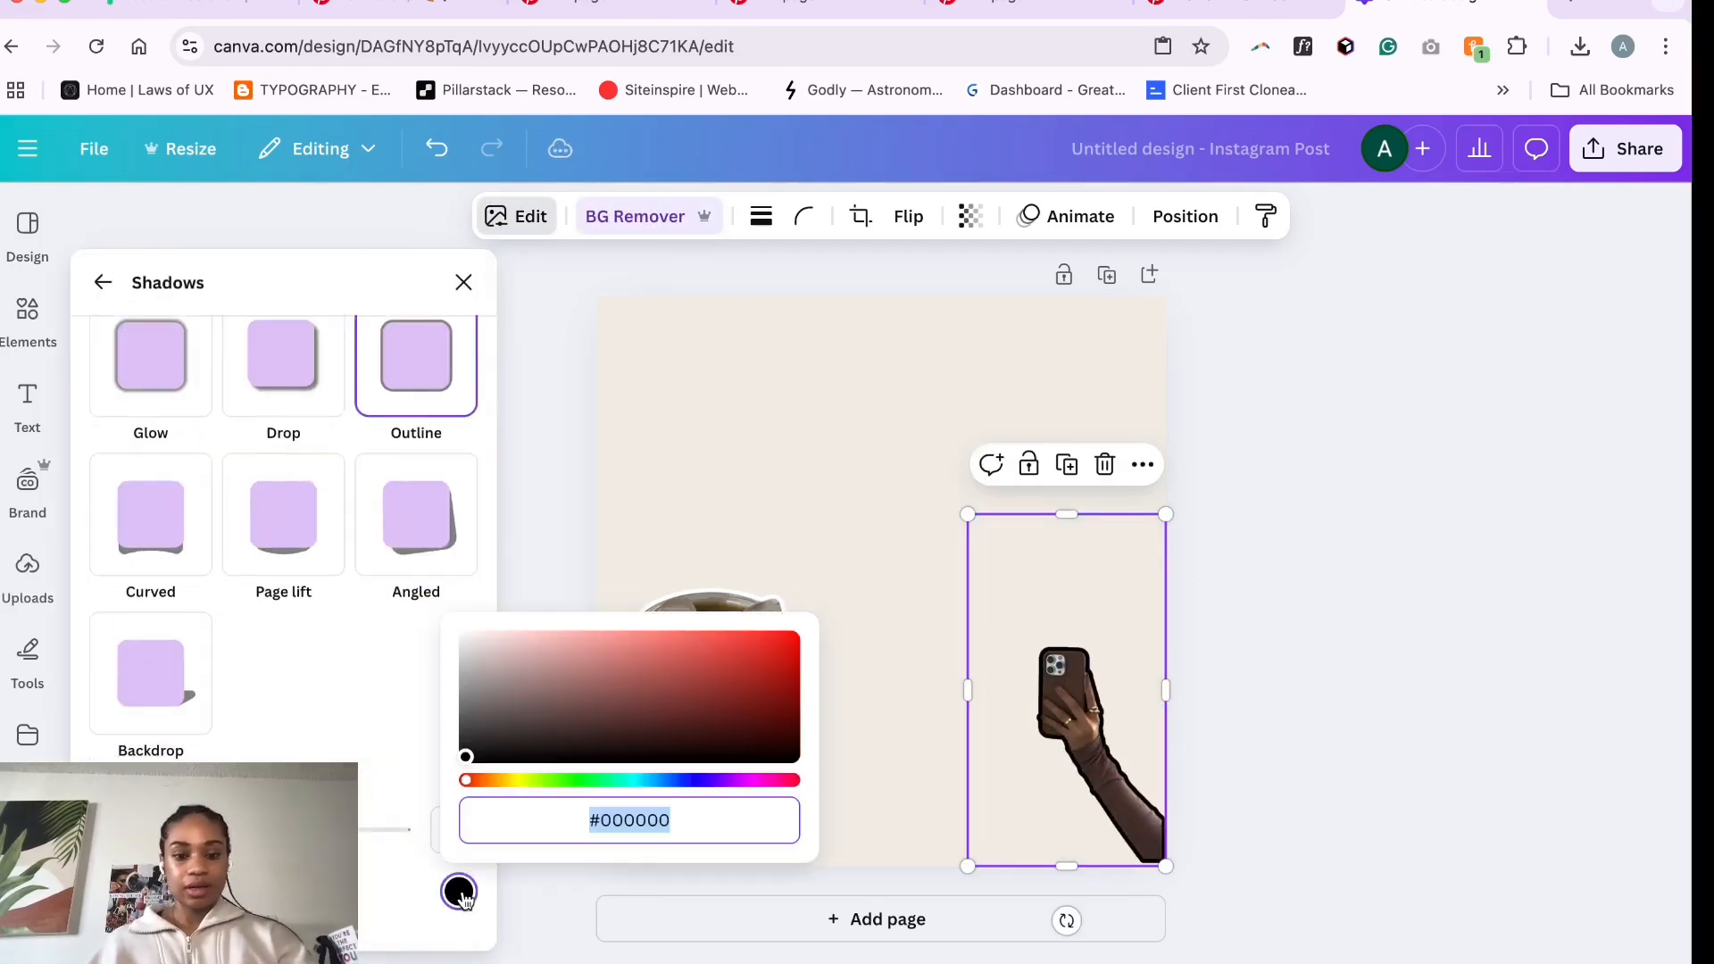
type("#FFF")
left_click(845, 343)
- Copy the laptop and coffee cup image from another Pinterest pin and paste it onto the page
left_click(659, 5)
left_click(696, 2)
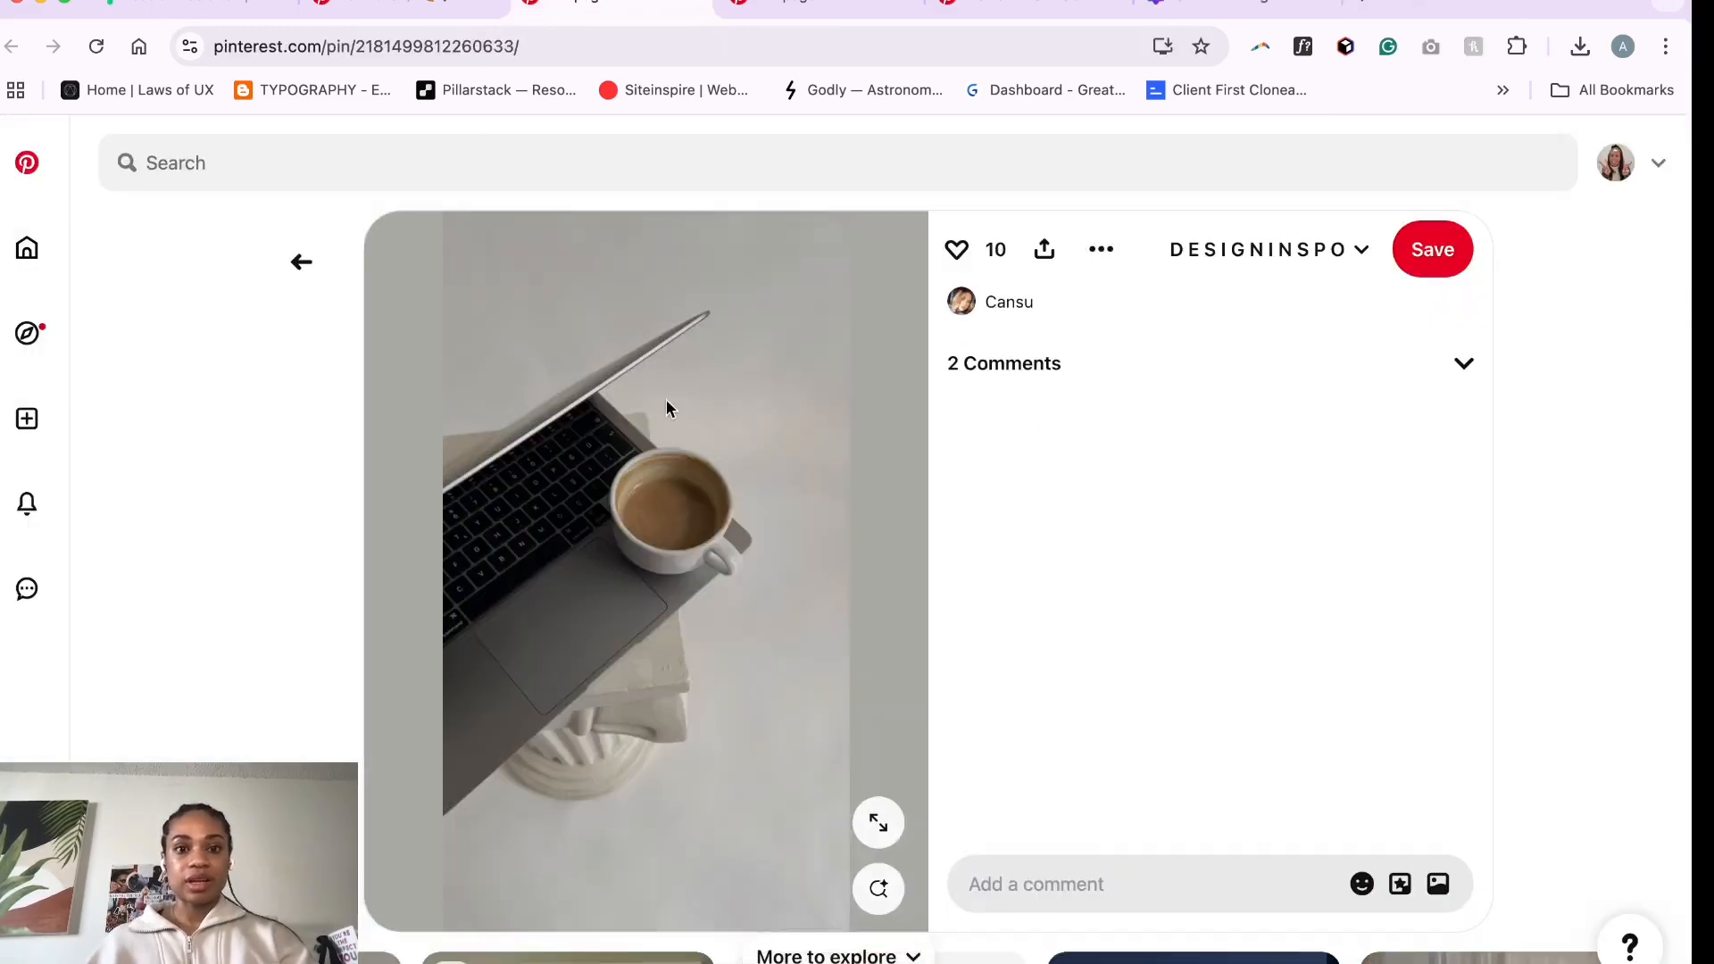
right_click(591, 527)
left_click(650, 591)
left_click(1357, 7)
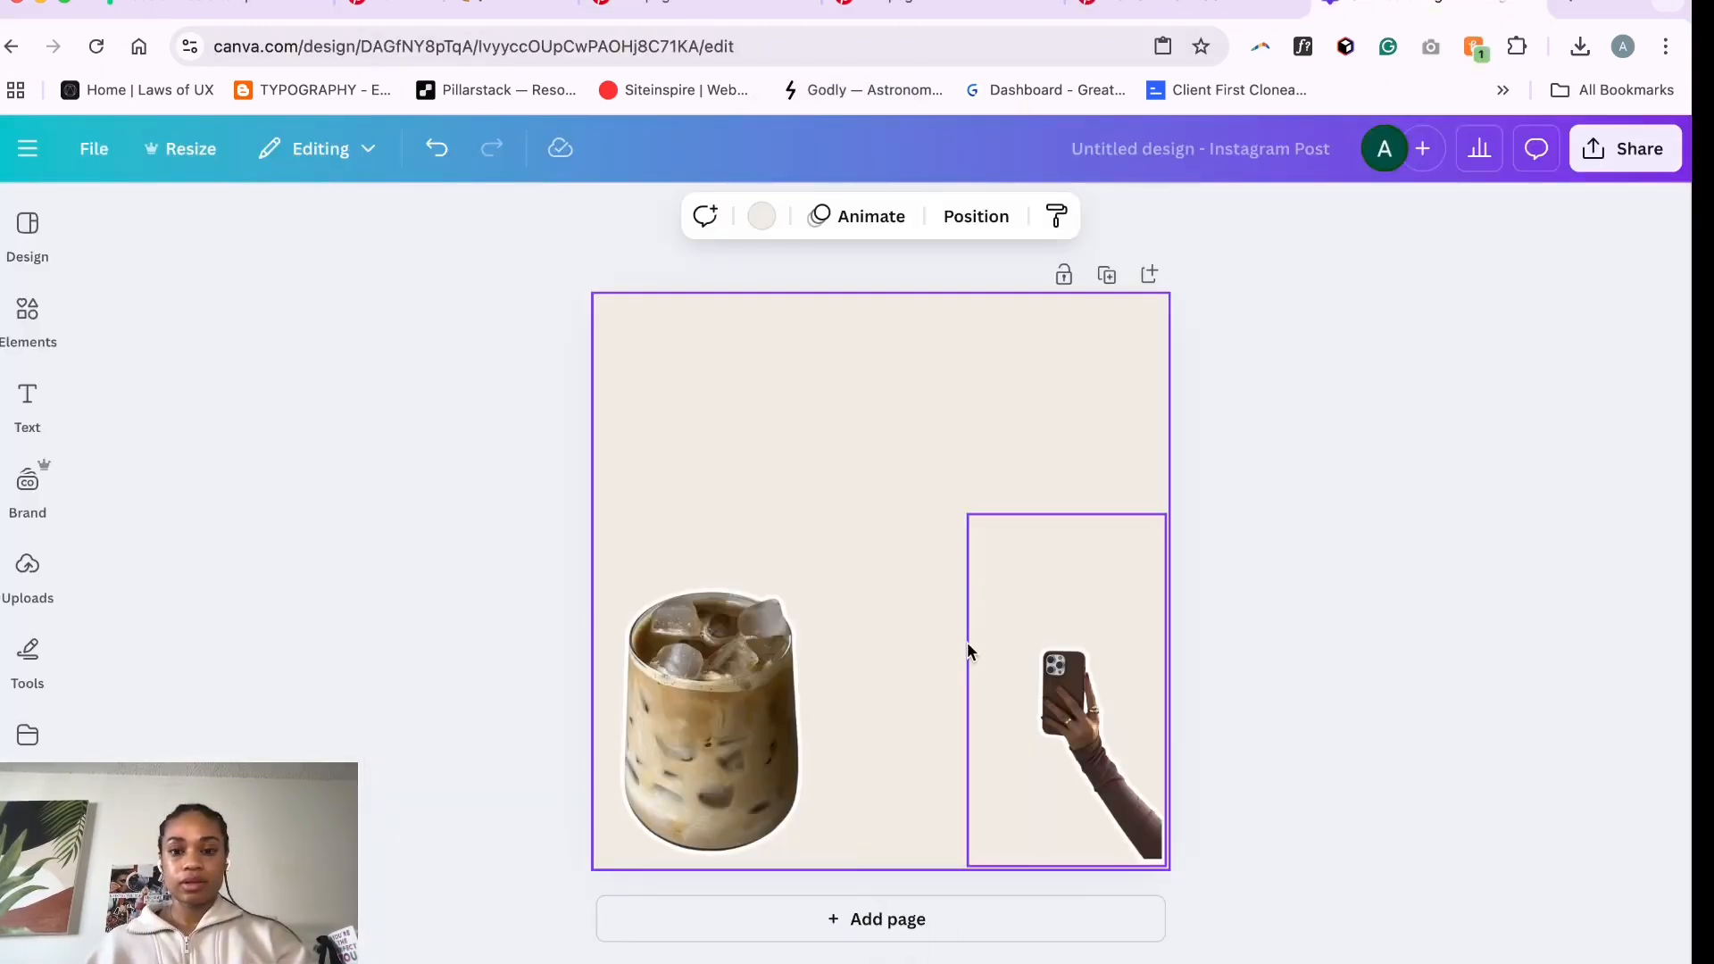
key("super+v")
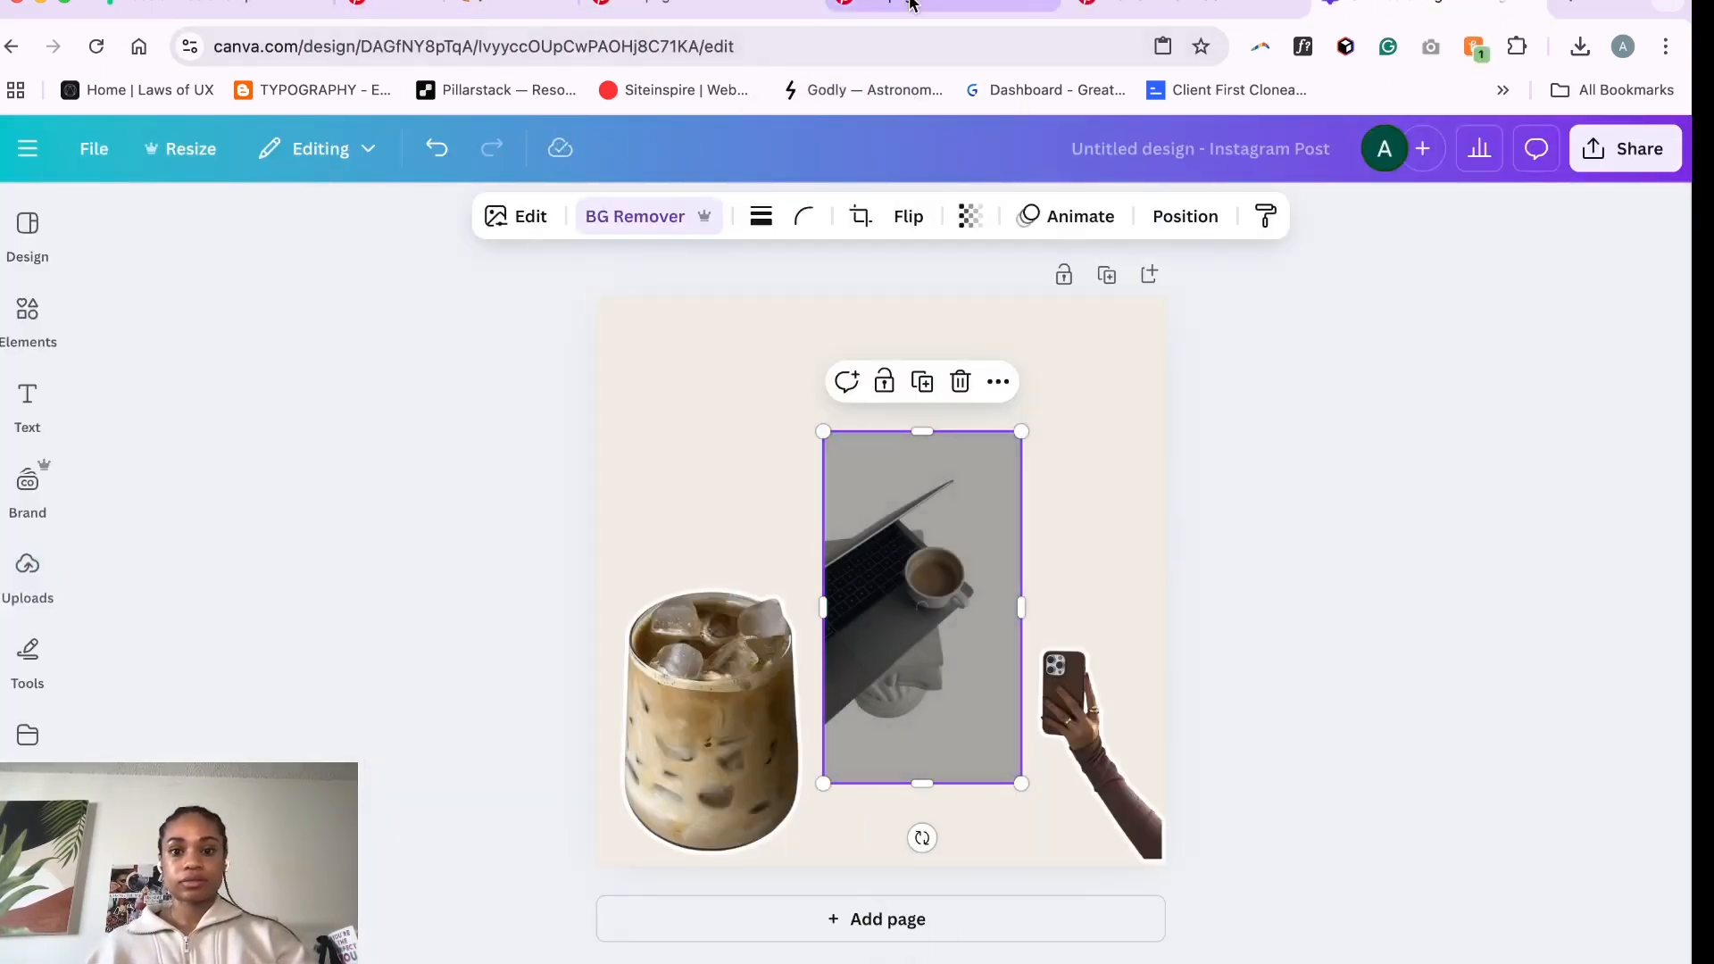
- Give the laptop image an Outline shadow with colour #ffffff and move it to the page's upper-left corner
left_click(516, 216)
scroll(268, 580, "down", 3)
left_click(142, 688)
left_click(408, 562)
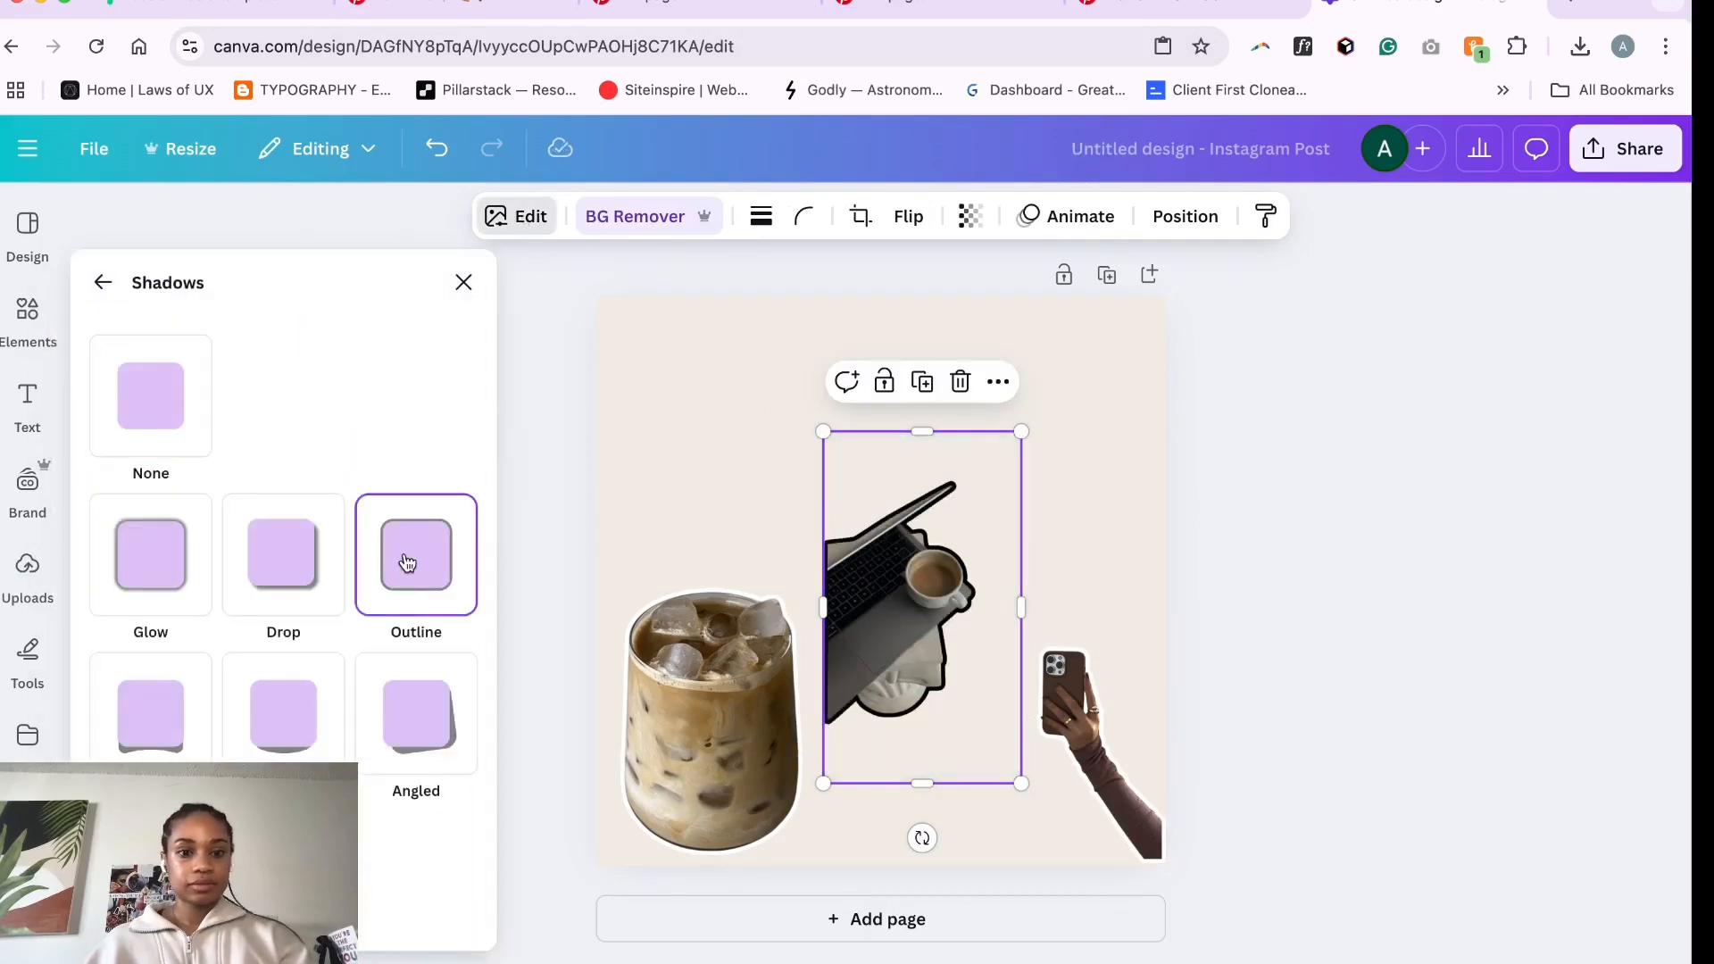
scroll(416, 710, "down", 3)
left_click(455, 868)
left_click(631, 796)
type("#ffffff")
left_click(993, 571)
left_click_drag(889, 562, 651, 361)
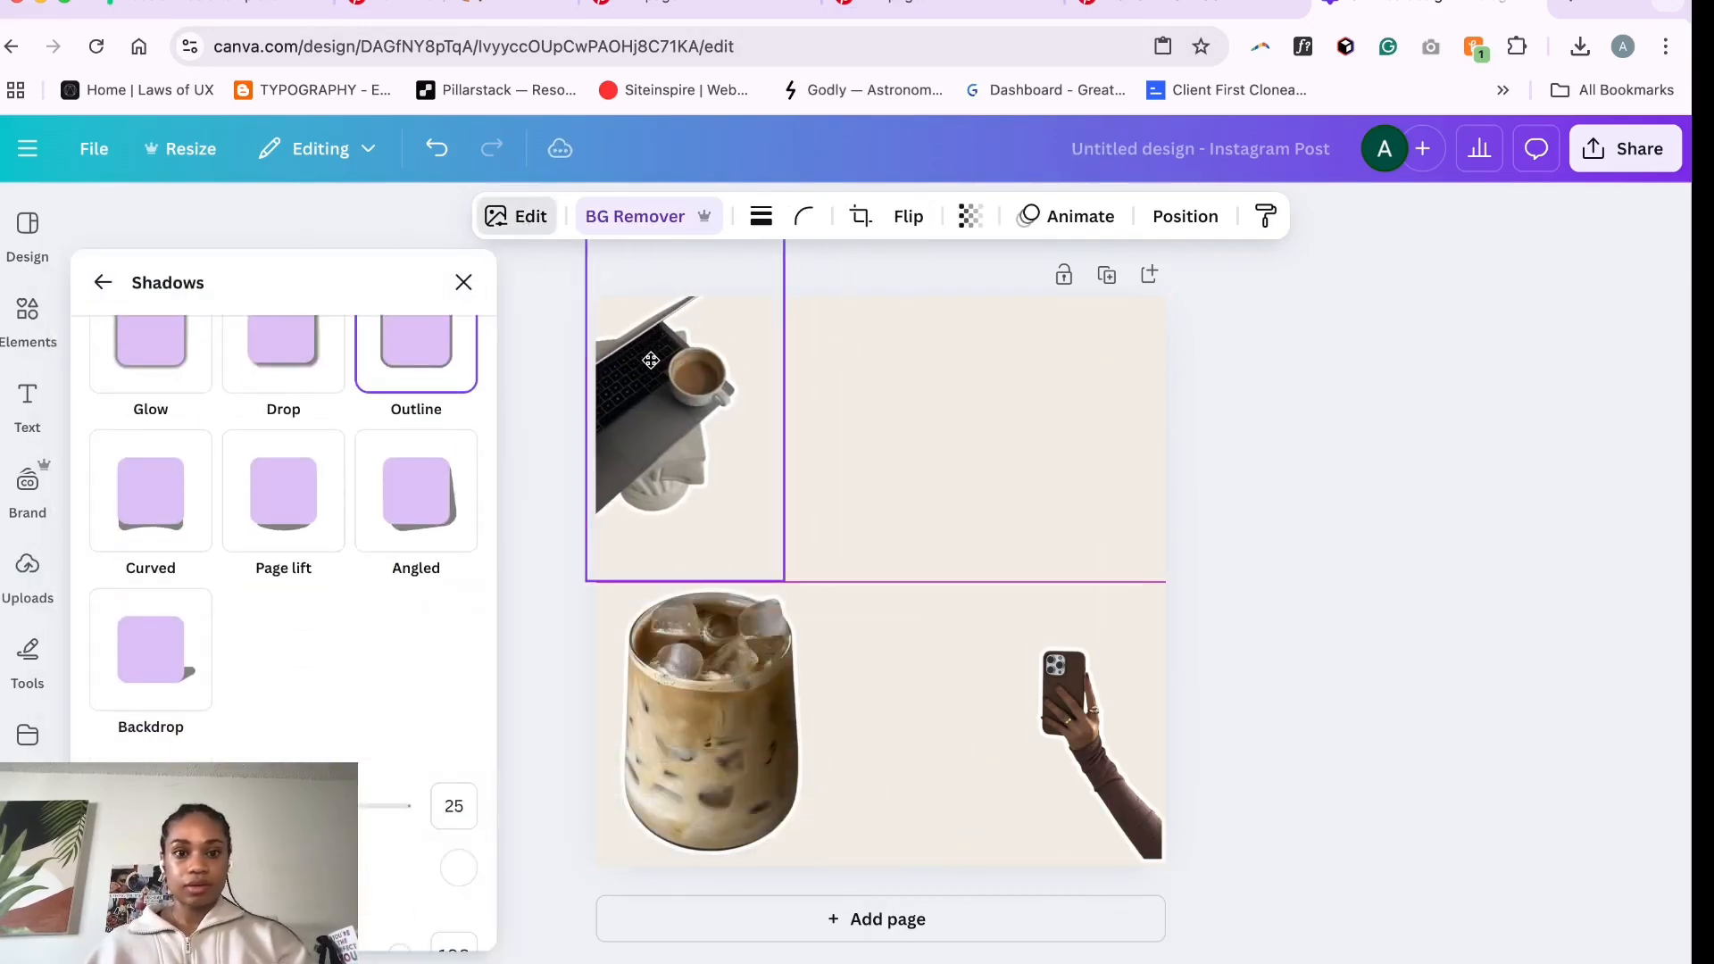
- Copy the pink flower bouquet image from the FLOWERS Pinterest pin and paste it onto the Canva page
left_click(929, 11)
right_click(482, 551)
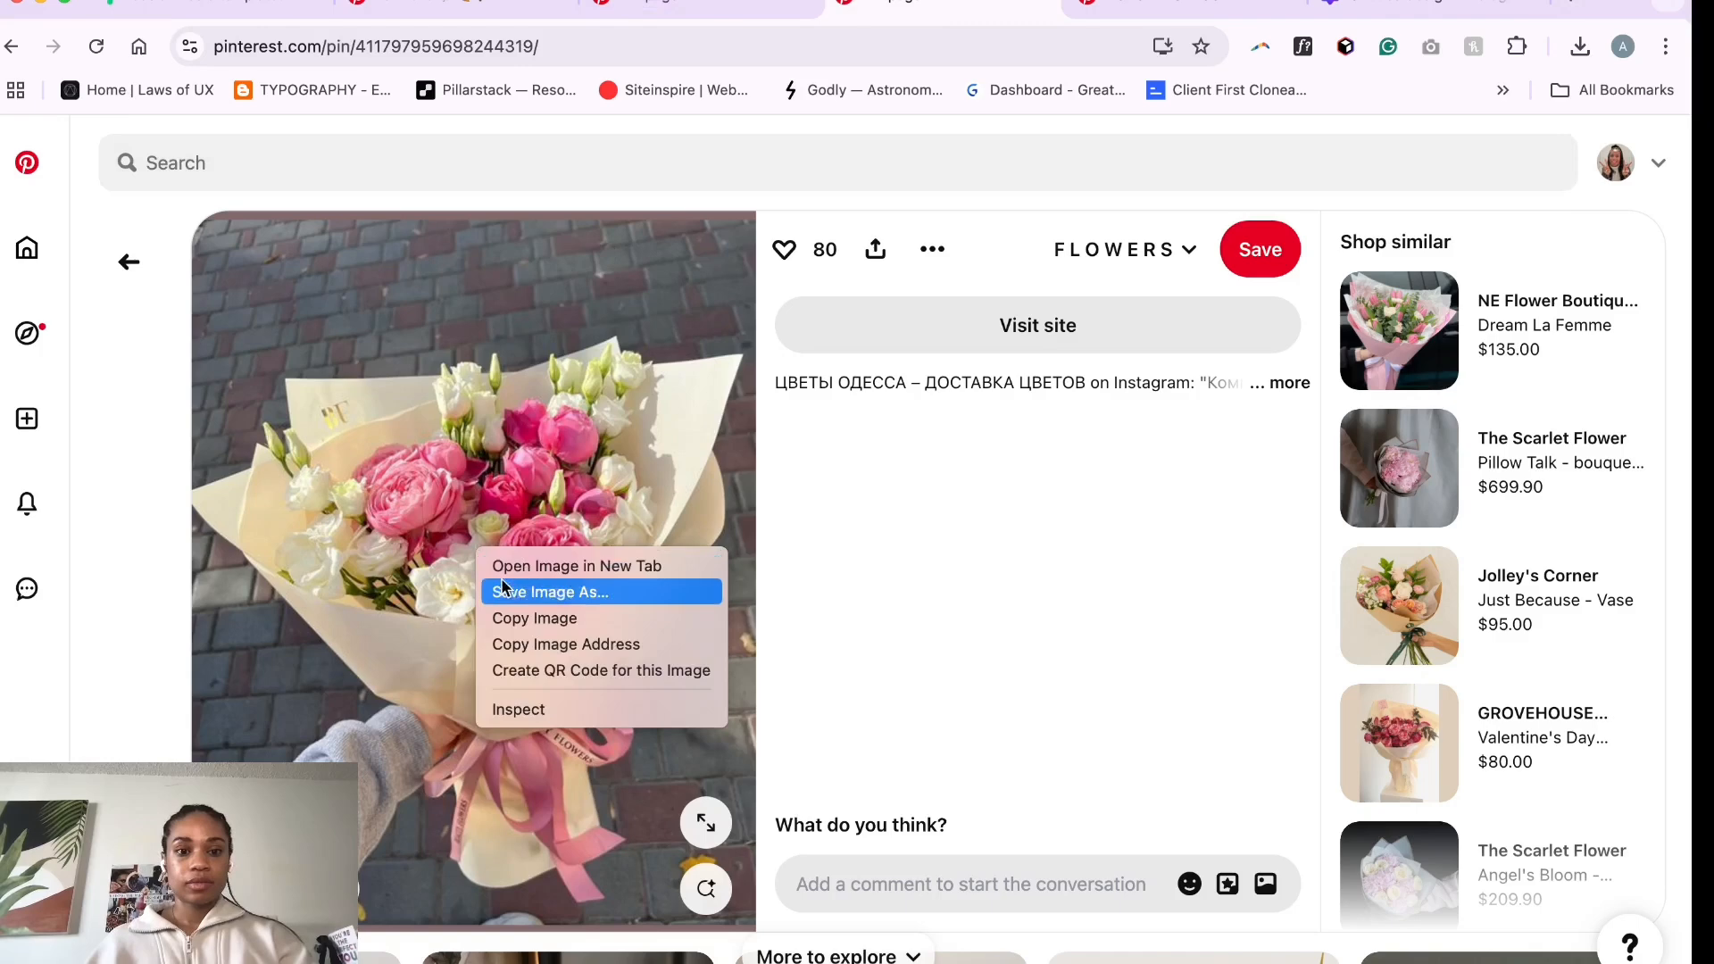
left_click(534, 617)
left_click(1411, 8)
key("super+v")
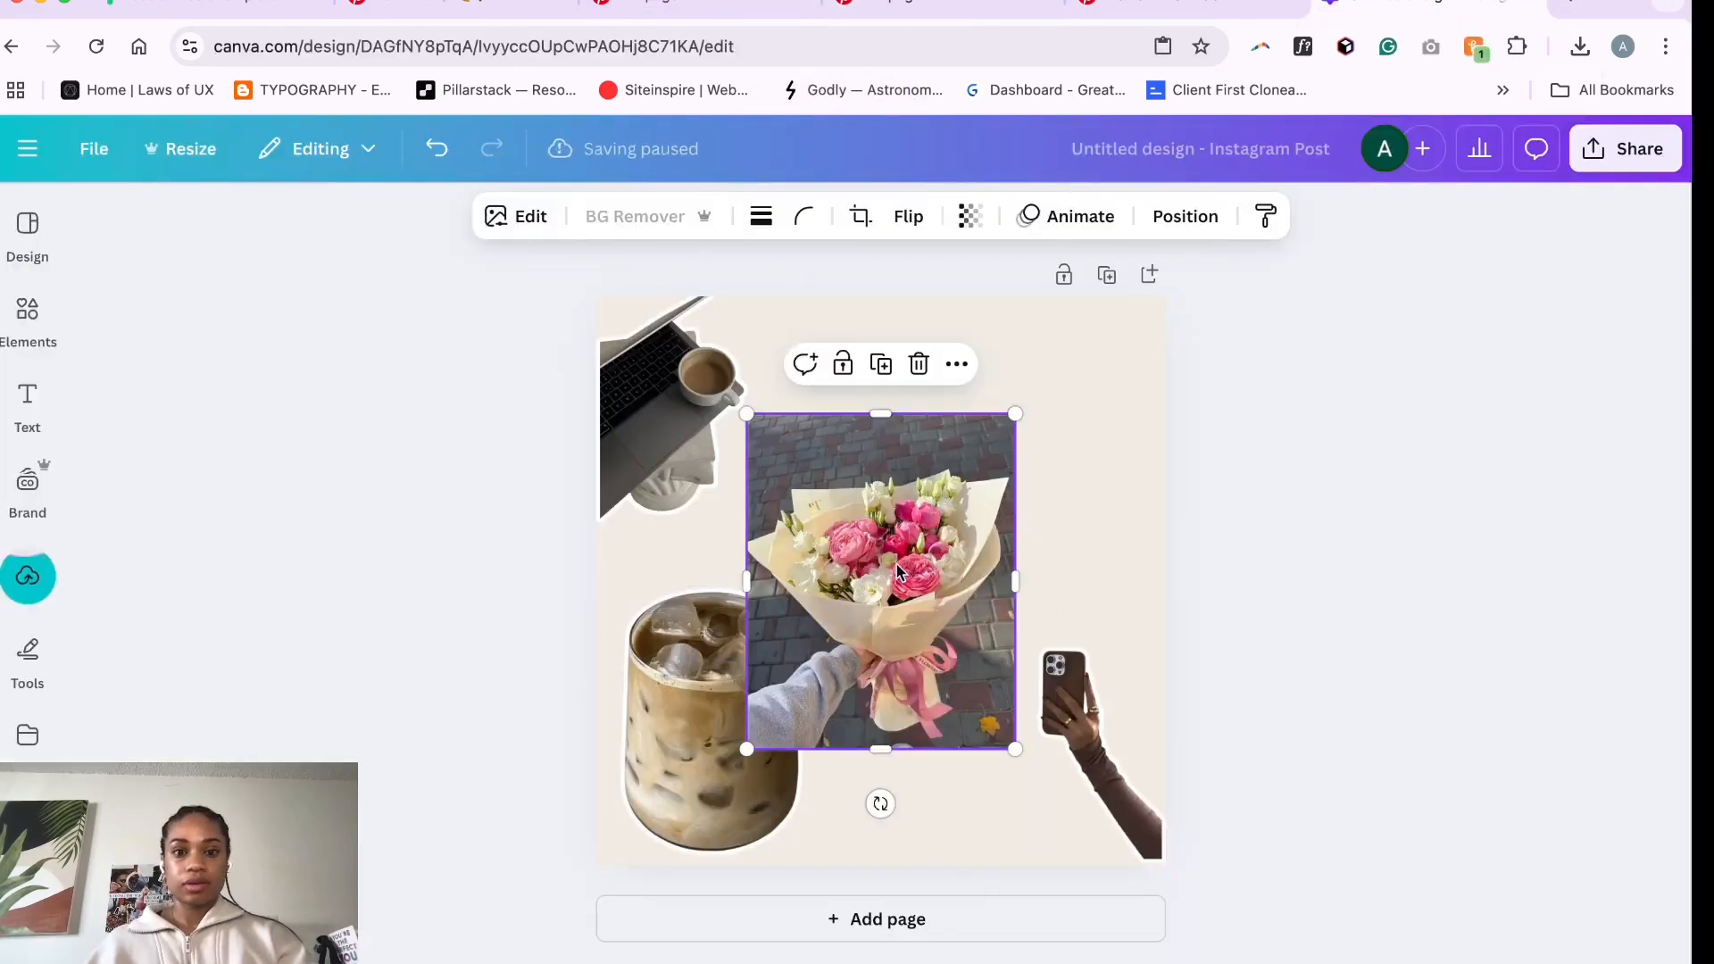
- Remove the bouquet image's background and move it to the page's lower-left corner
left_click(654, 218)
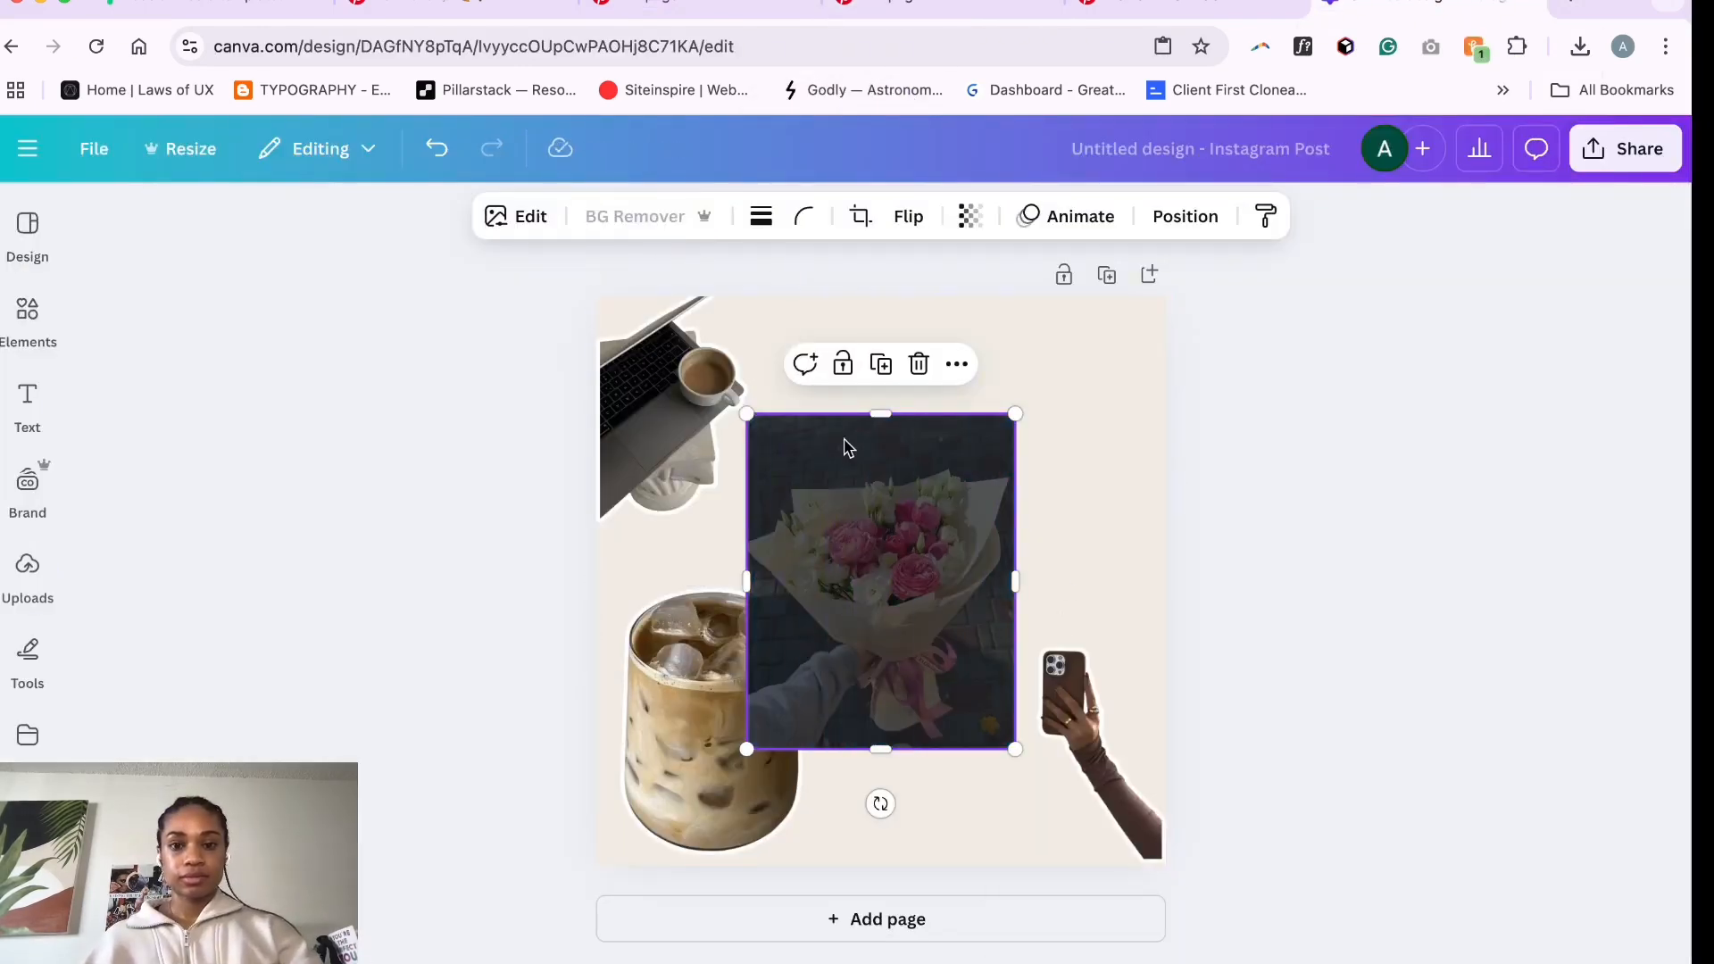
left_click_drag(913, 573, 1022, 455)
left_click_drag(705, 692, 909, 711)
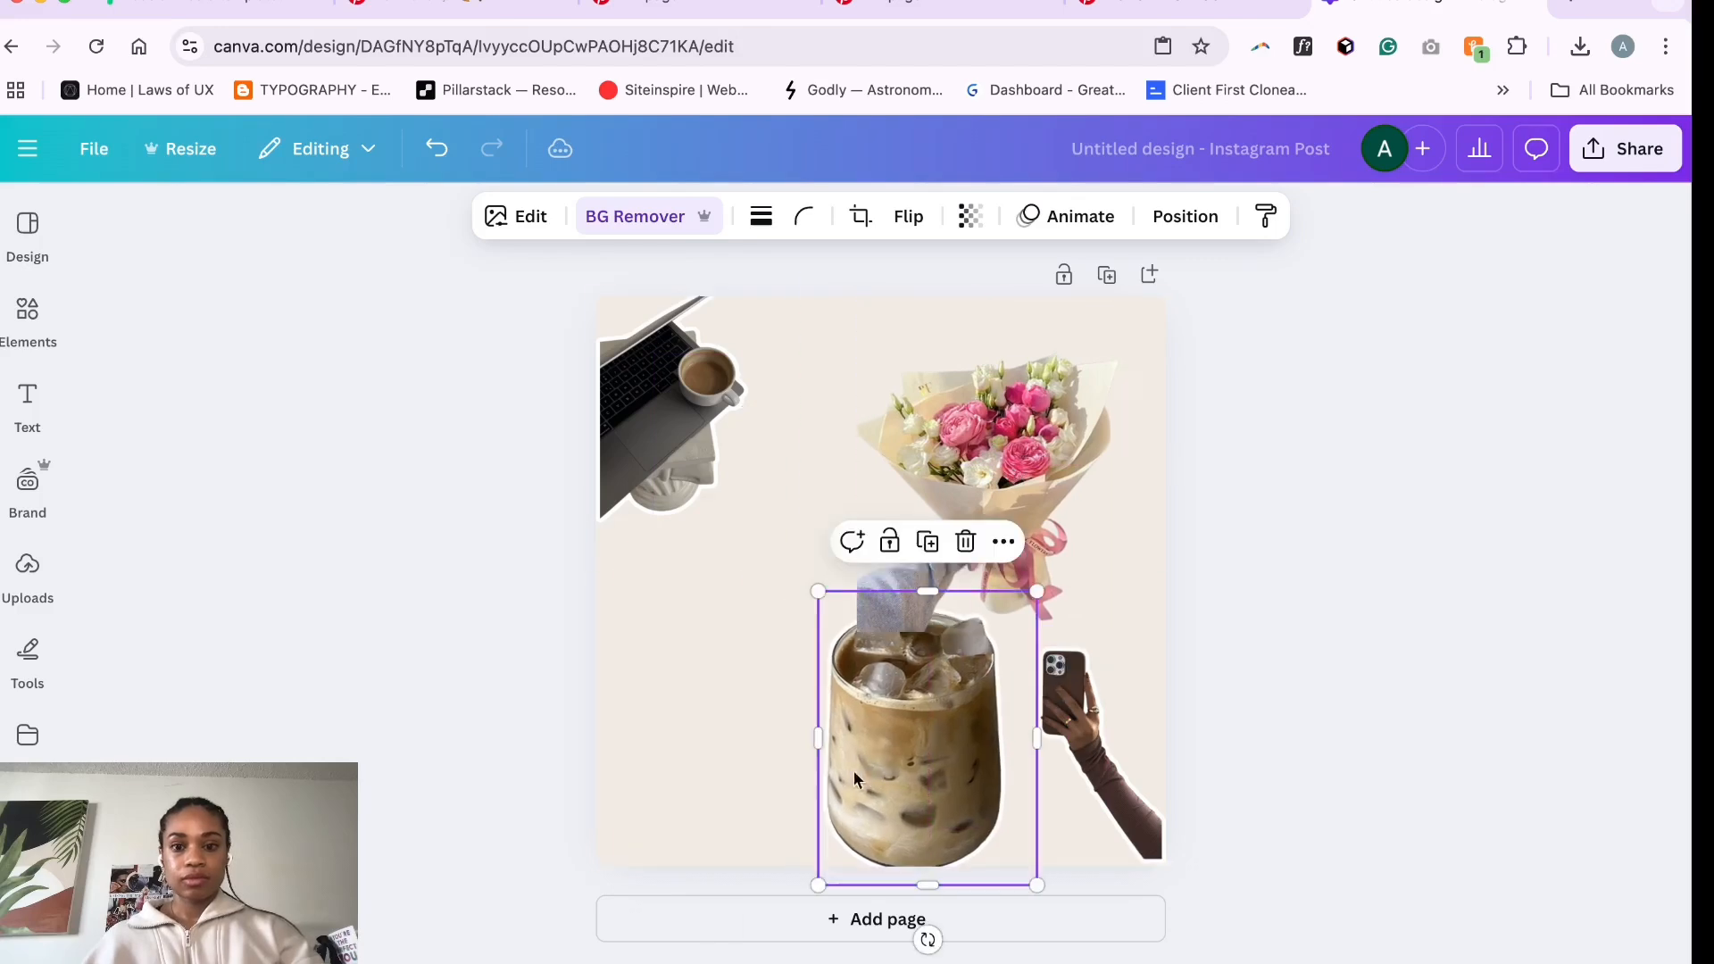
left_click_drag(1001, 465, 739, 691)
- Shrink the iced coffee image and place it on the right side above the phone selfie
left_click_drag(919, 716, 1039, 470)
left_click_drag(940, 344, 1013, 442)
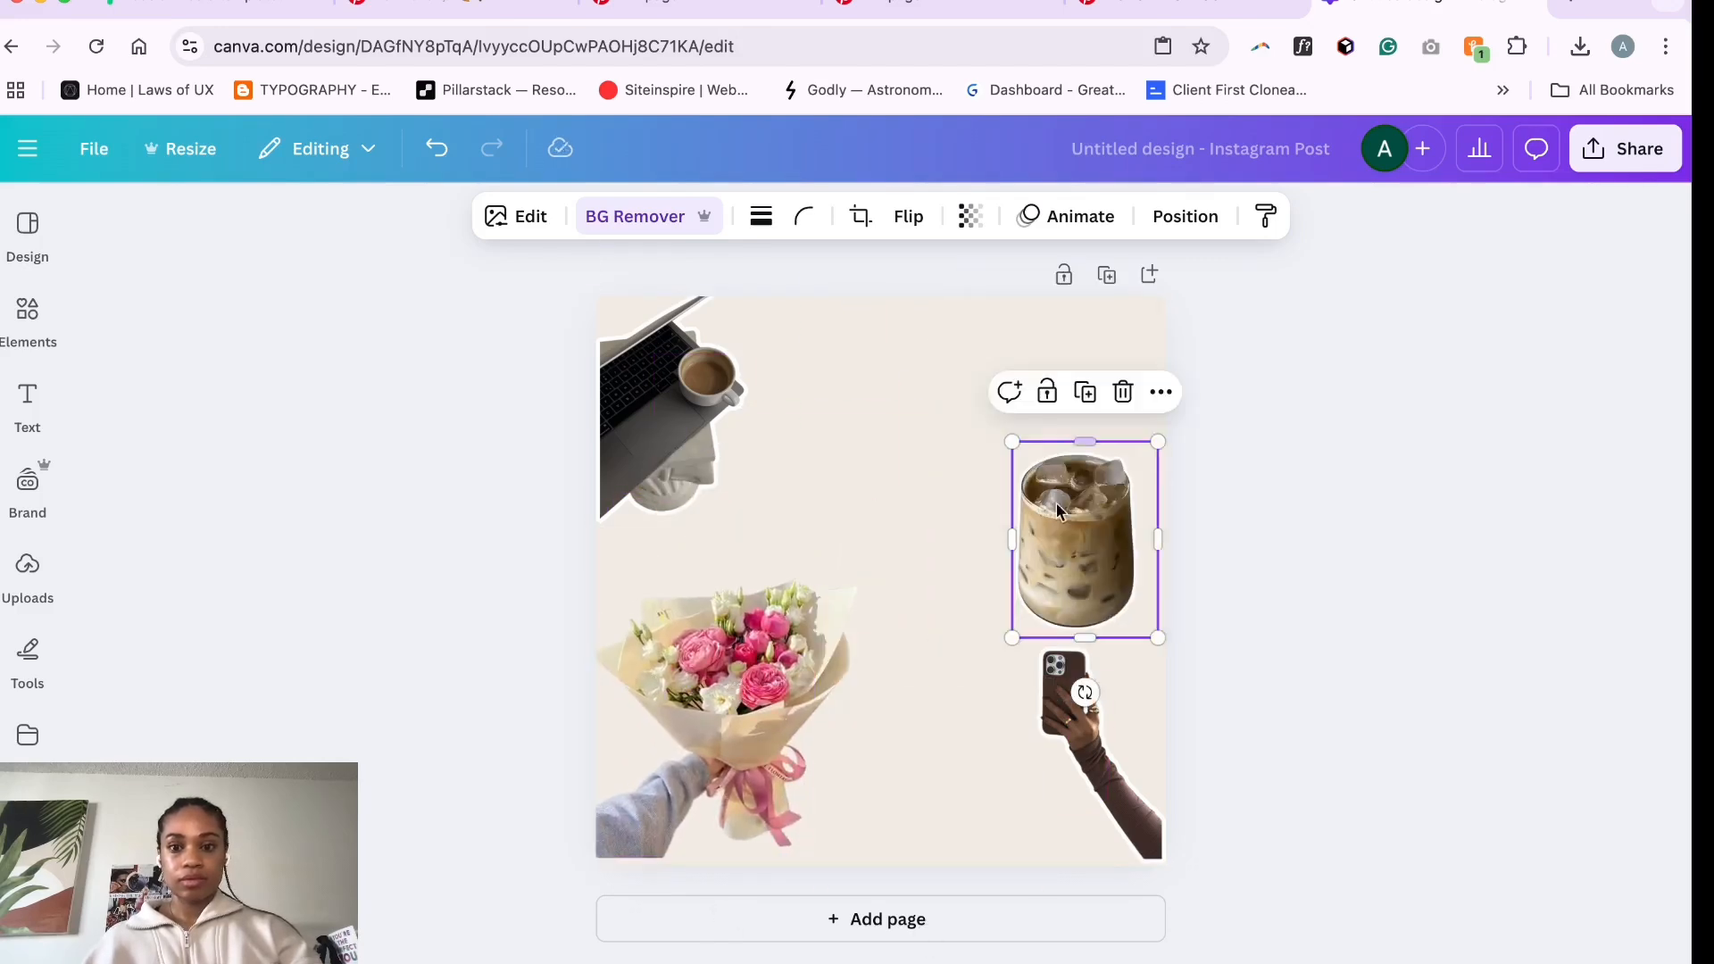
left_click_drag(1083, 541, 1092, 504)
- Give the bouquet image an Outline shadow with colour #ffffff and nudge it into the lower-left corner
left_click(758, 675)
left_click(515, 216)
scroll(268, 625, "down", 1)
left_click(204, 643)
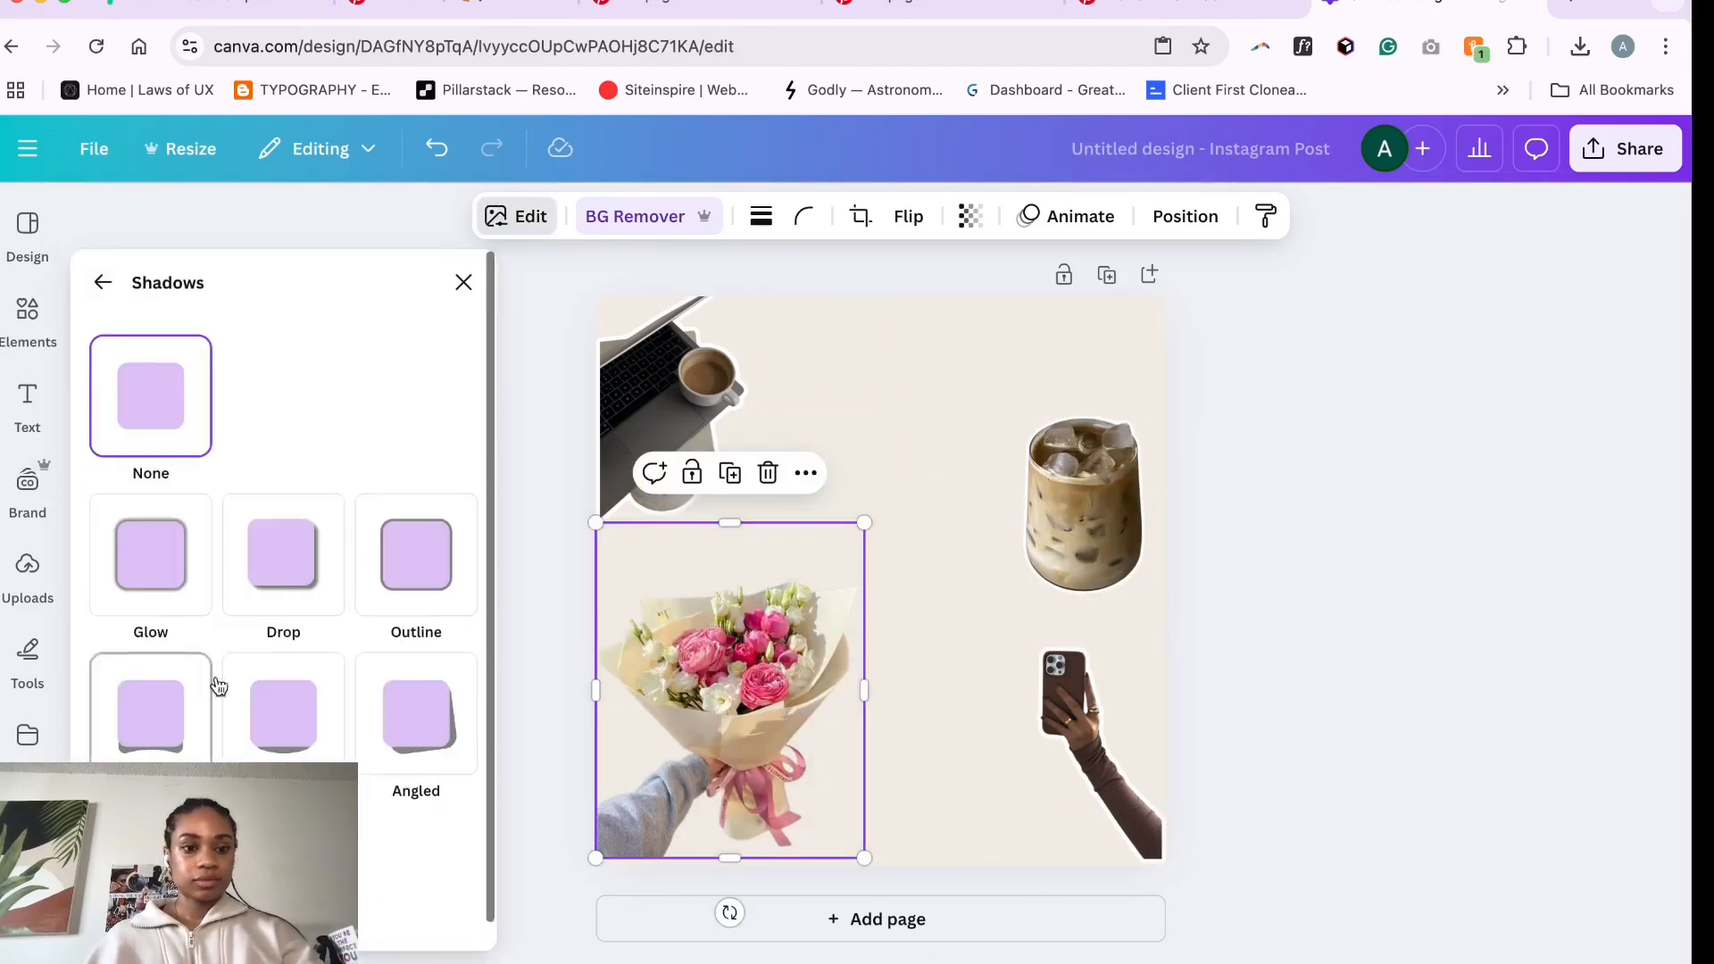
left_click(409, 542)
scroll(408, 543, "down", 3)
left_click(459, 841)
type("#ffffff")
left_click(893, 743)
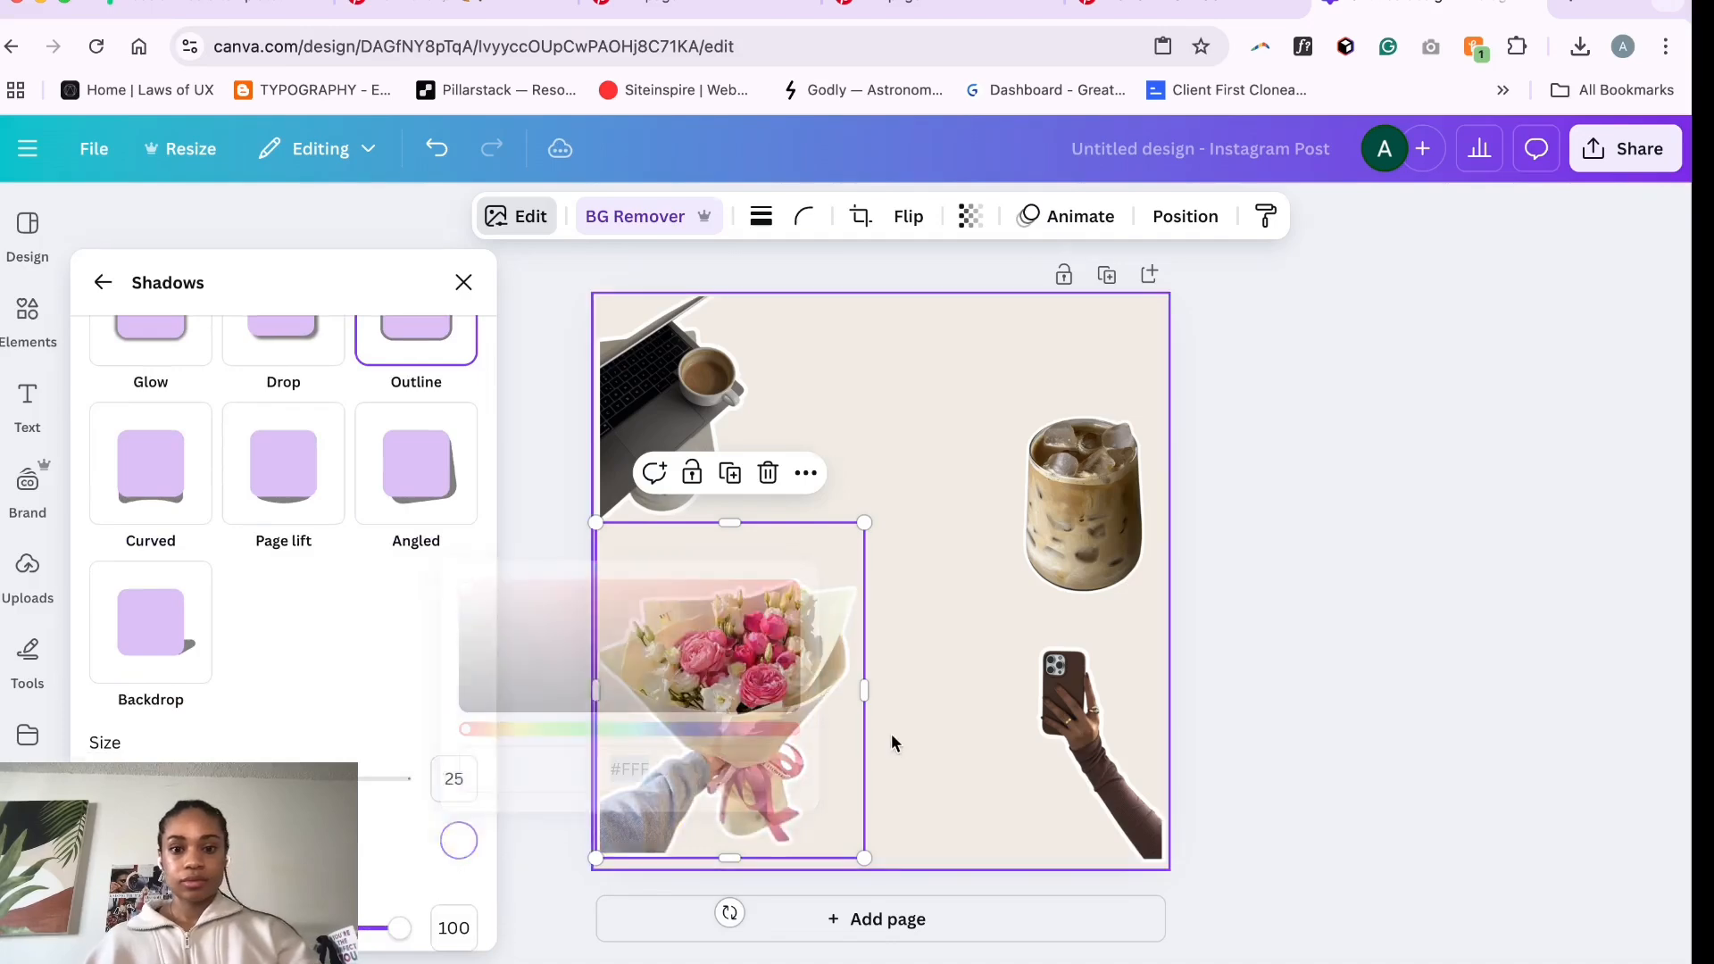
left_click_drag(732, 699, 722, 717)
left_click(881, 485)
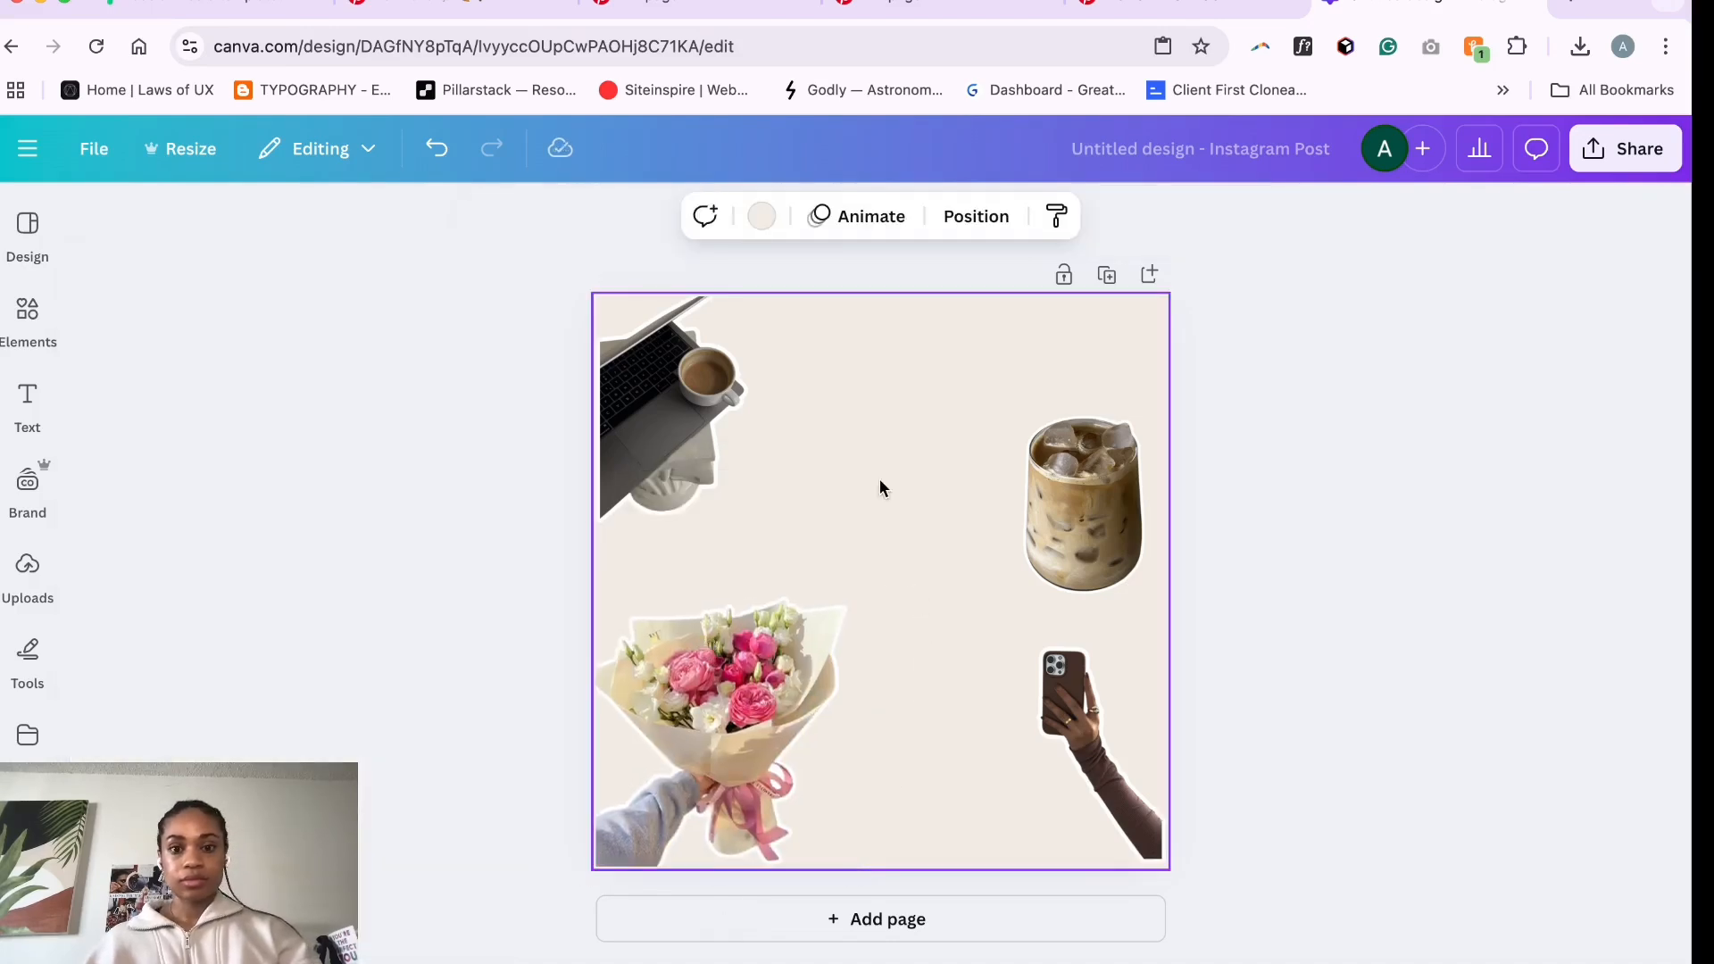
- Copy the mirror selfie outfit image from another Pinterest pin and paste it onto the Canva page
left_click(1046, 12)
right_click(487, 485)
left_click(536, 553)
left_click(1384, 7)
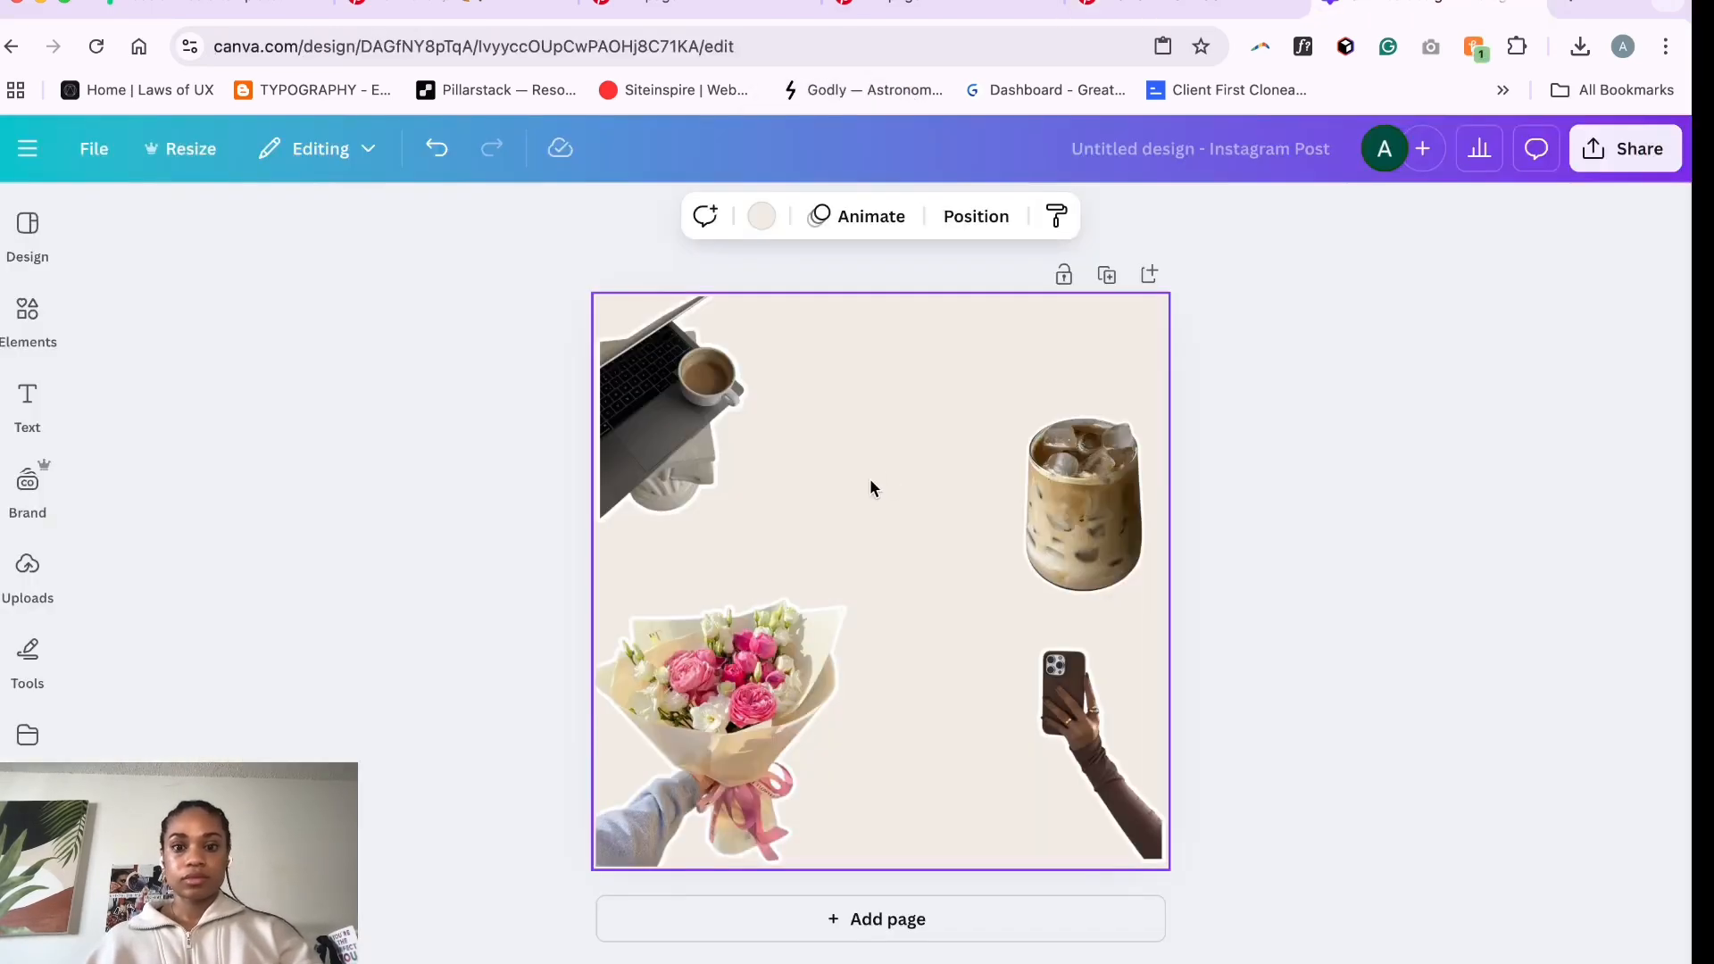
key("ctrl+v")
- Give the mirror selfie image an Outline shadow with colour #FFF
left_click(516, 216)
scroll(268, 625, "down", 3)
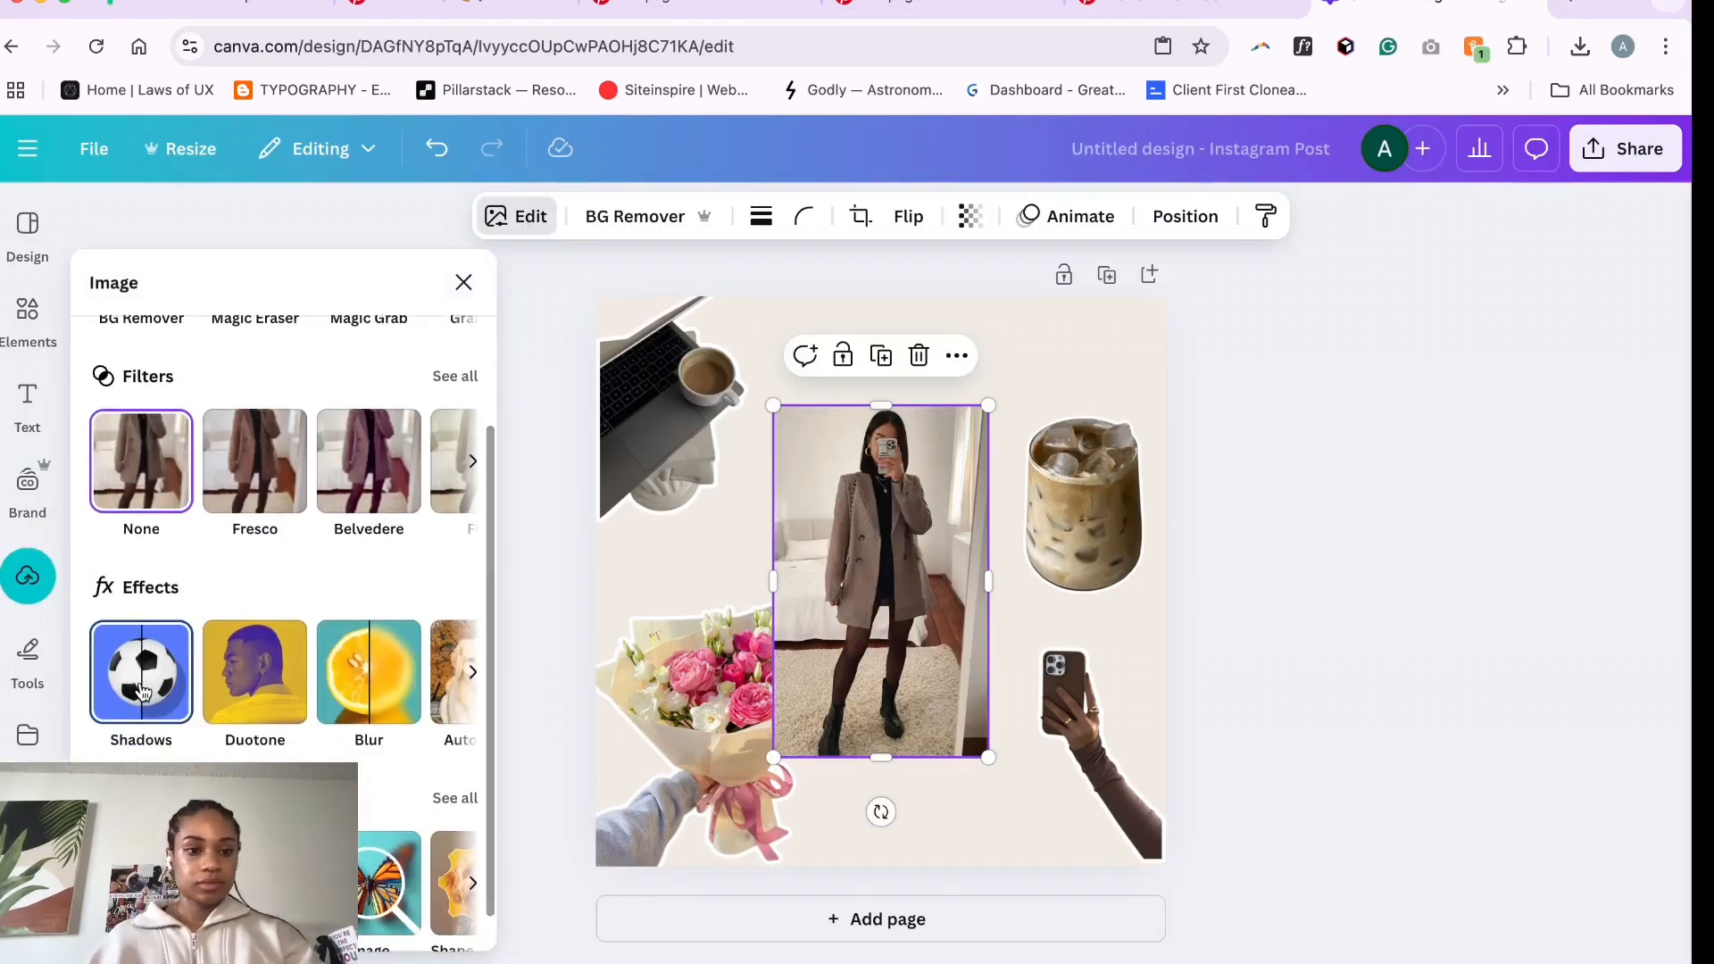
left_click(138, 670)
left_click(419, 550)
scroll(416, 589, "down", 1)
key("ctrl+z")
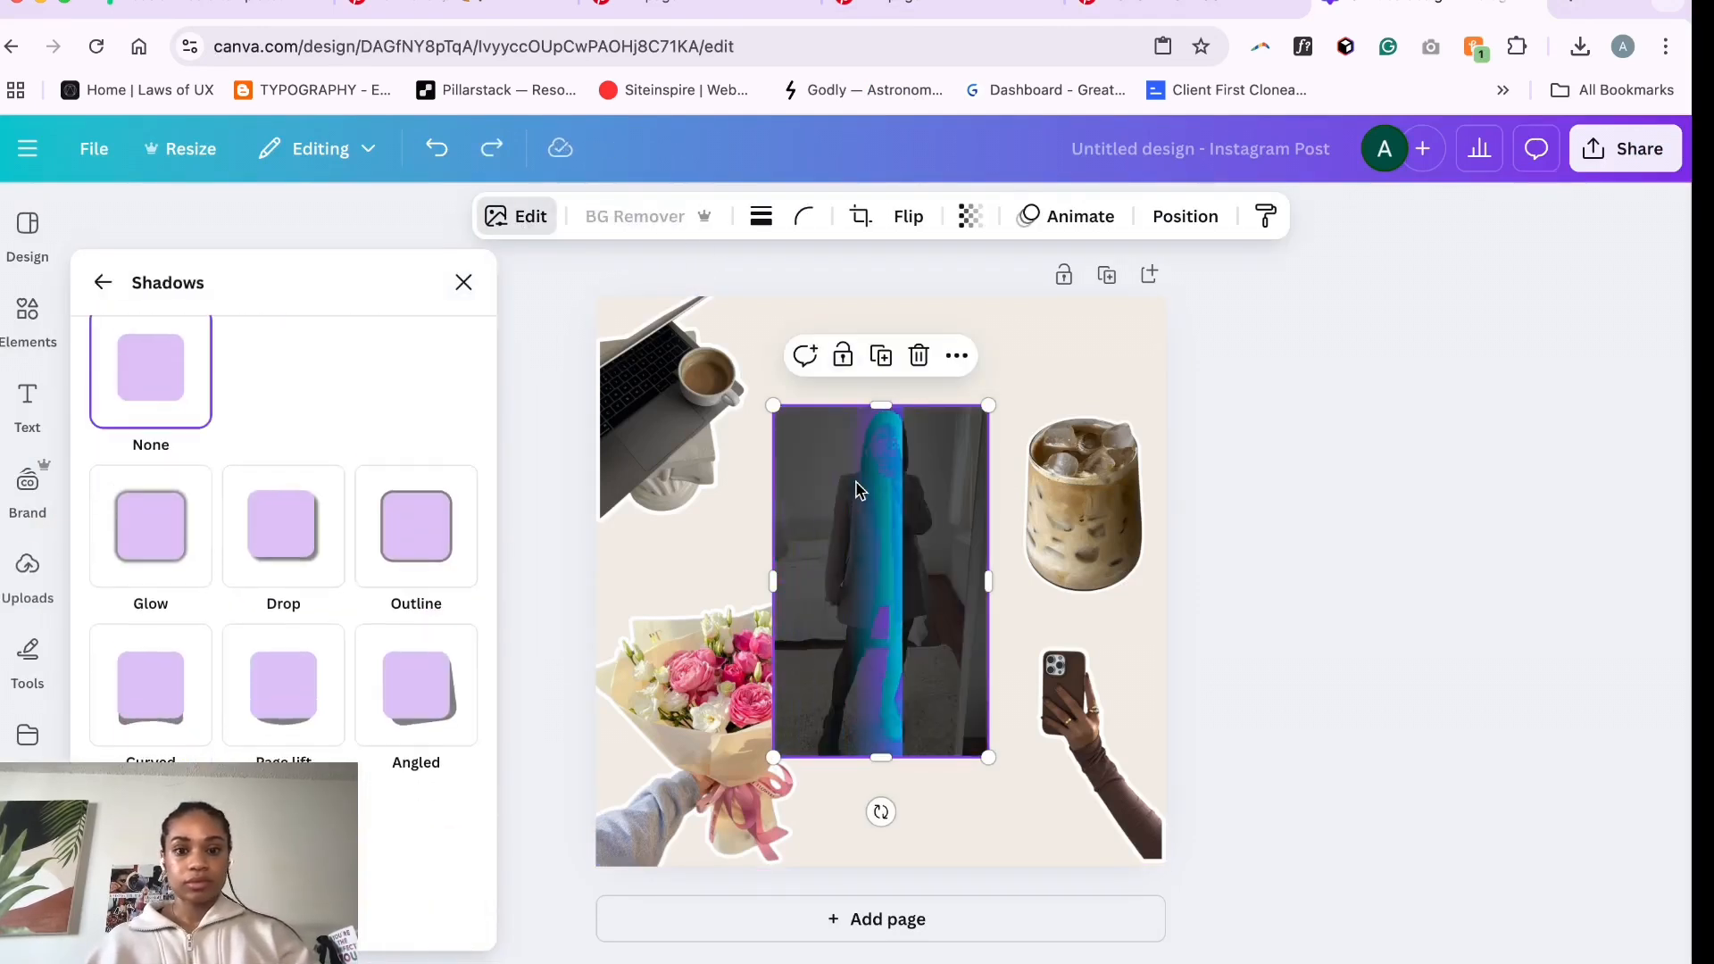
left_click(425, 529)
scroll(425, 529, "down", 3)
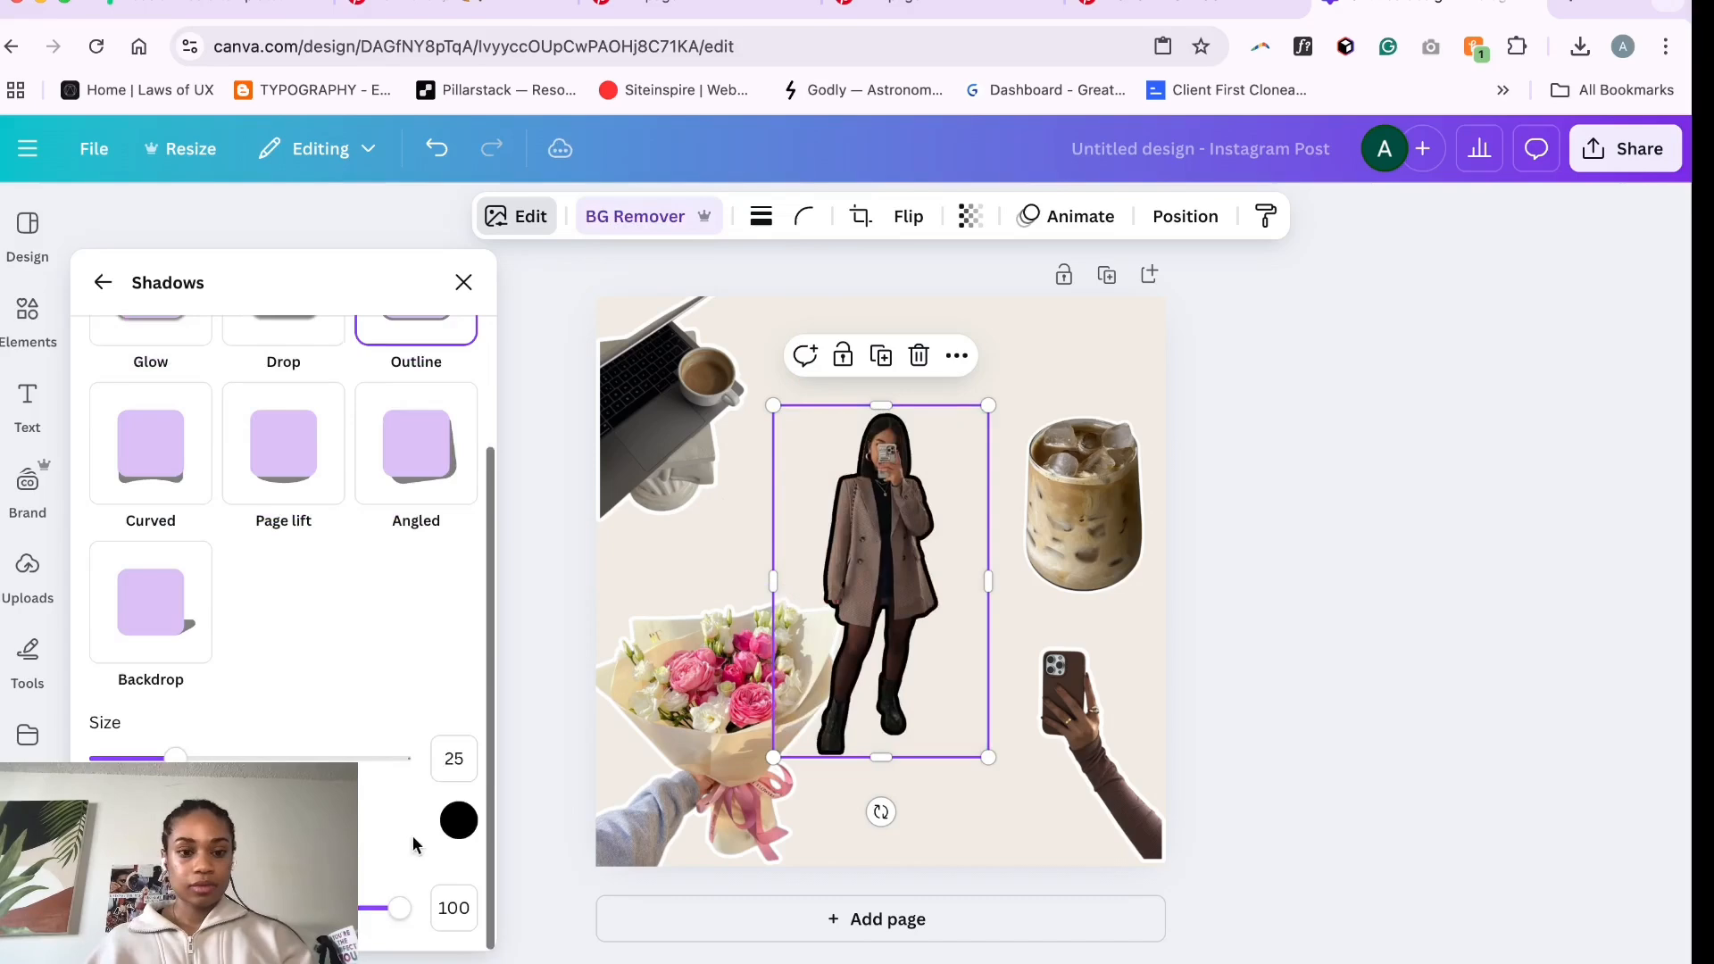
left_click(459, 821)
left_click(629, 749)
type("#FFF")
left_click(1054, 650)
- Move the phone selfie image to the page's upper-right corner
left_click(1072, 500)
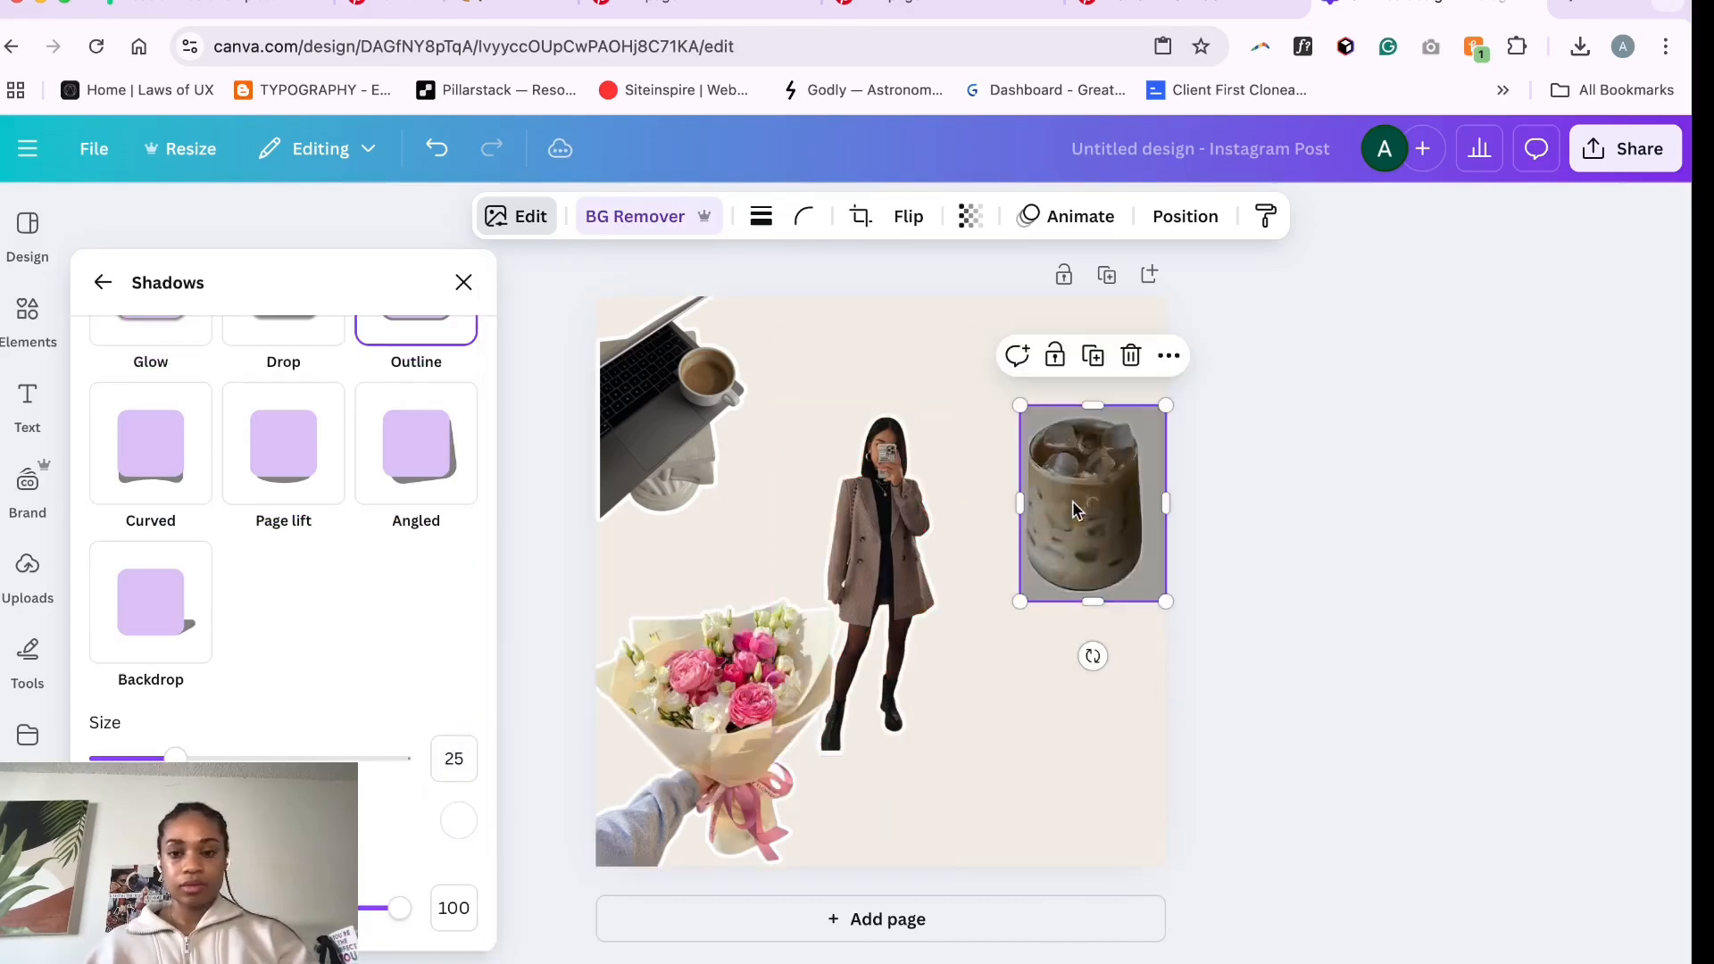
left_click_drag(1073, 500, 876, 395)
left_click_drag(880, 572, 1085, 474)
left_click_drag(883, 413, 953, 771)
left_click_drag(1089, 482, 924, 482)
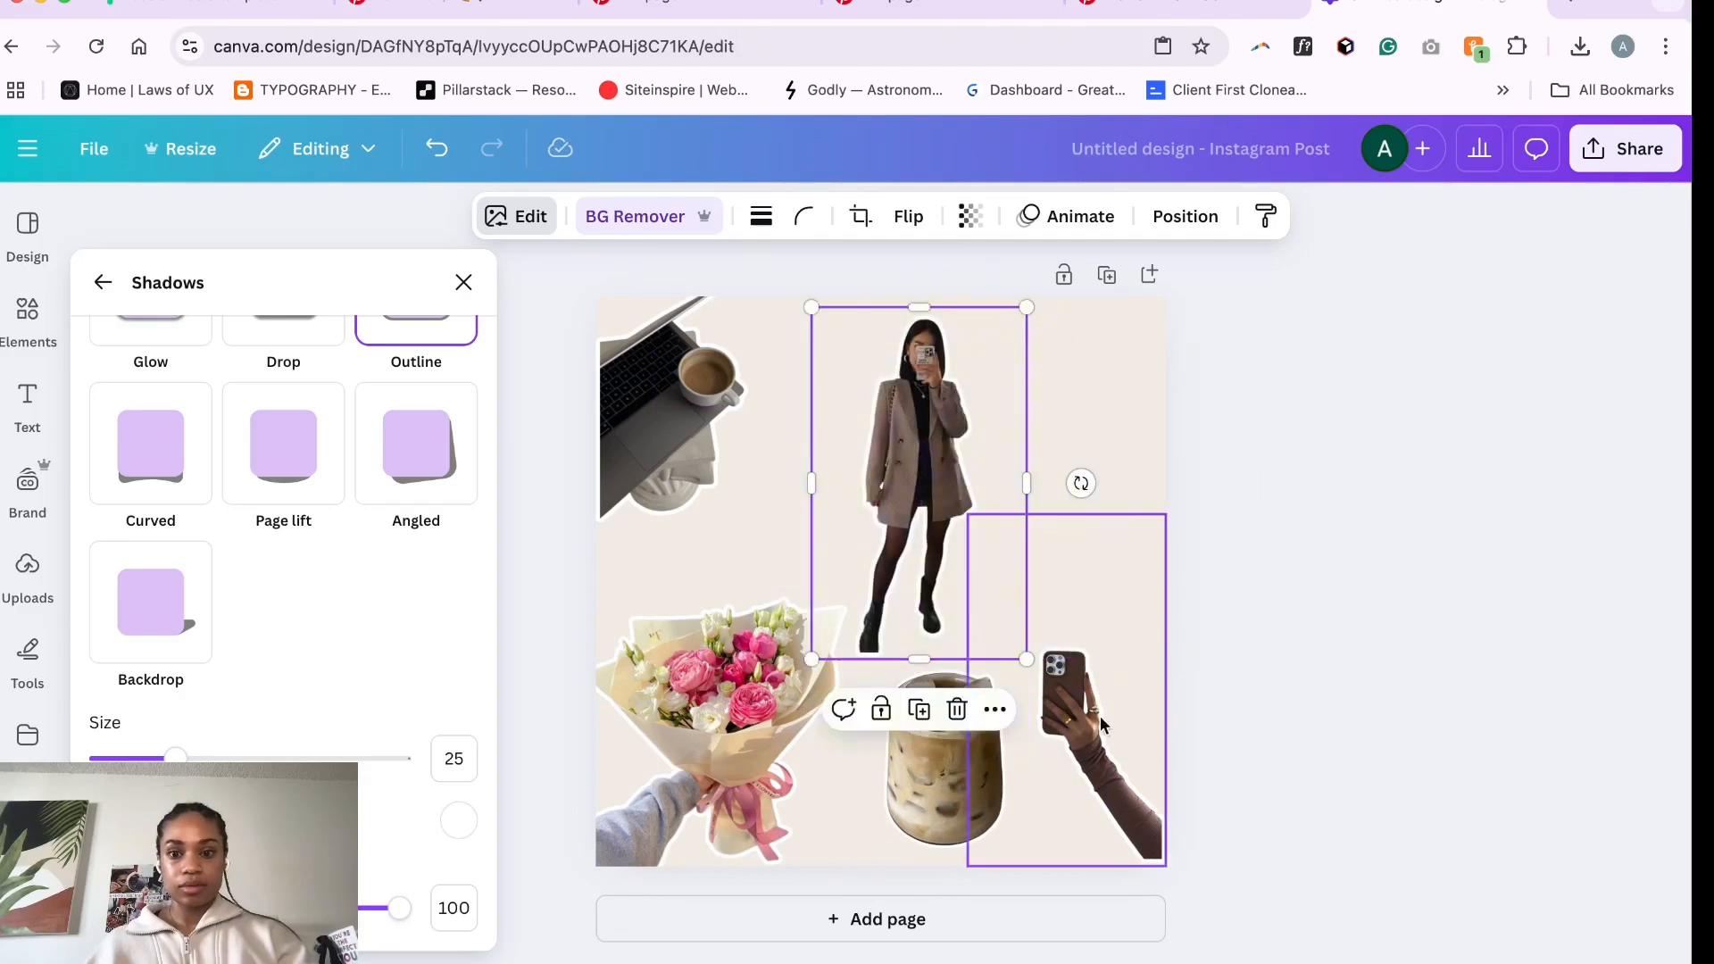
left_click_drag(1088, 745, 1102, 402)
- Move the mirror selfie to the lower-right corner and the iced coffee image to the top centre
left_click(919, 500)
left_click_drag(920, 500, 1064, 692)
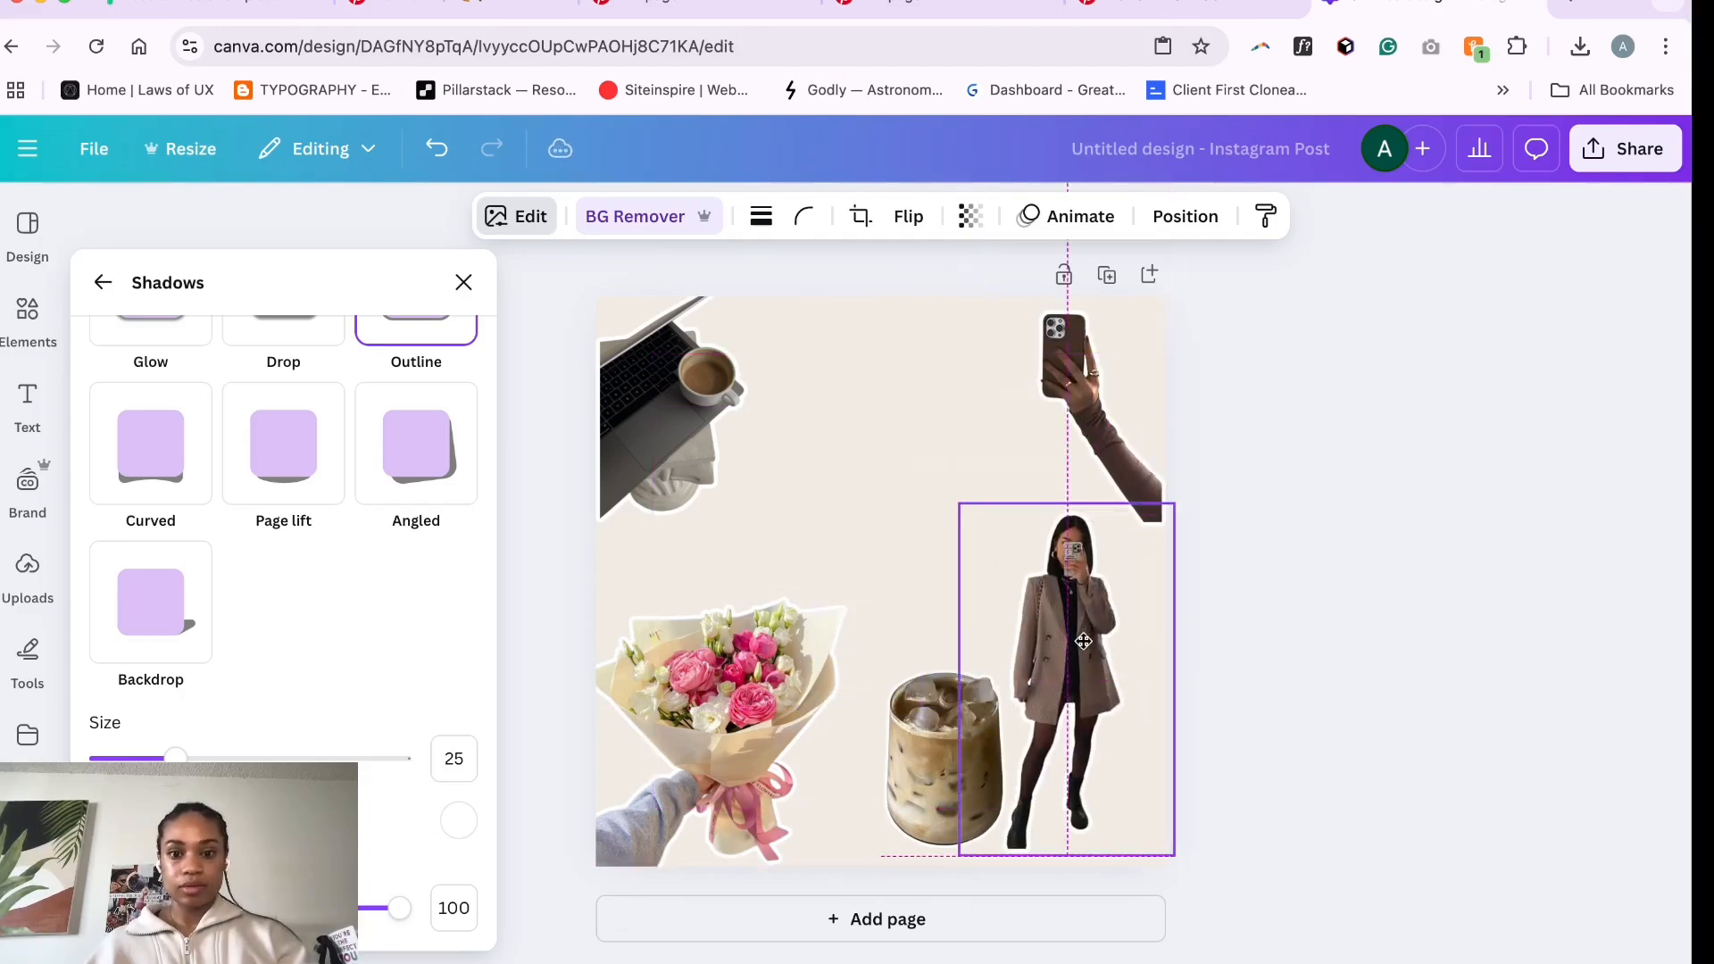
left_click_drag(899, 748, 850, 391)
left_click_drag(824, 306, 863, 349)
left_click_drag(909, 427, 876, 375)
left_click(945, 687)
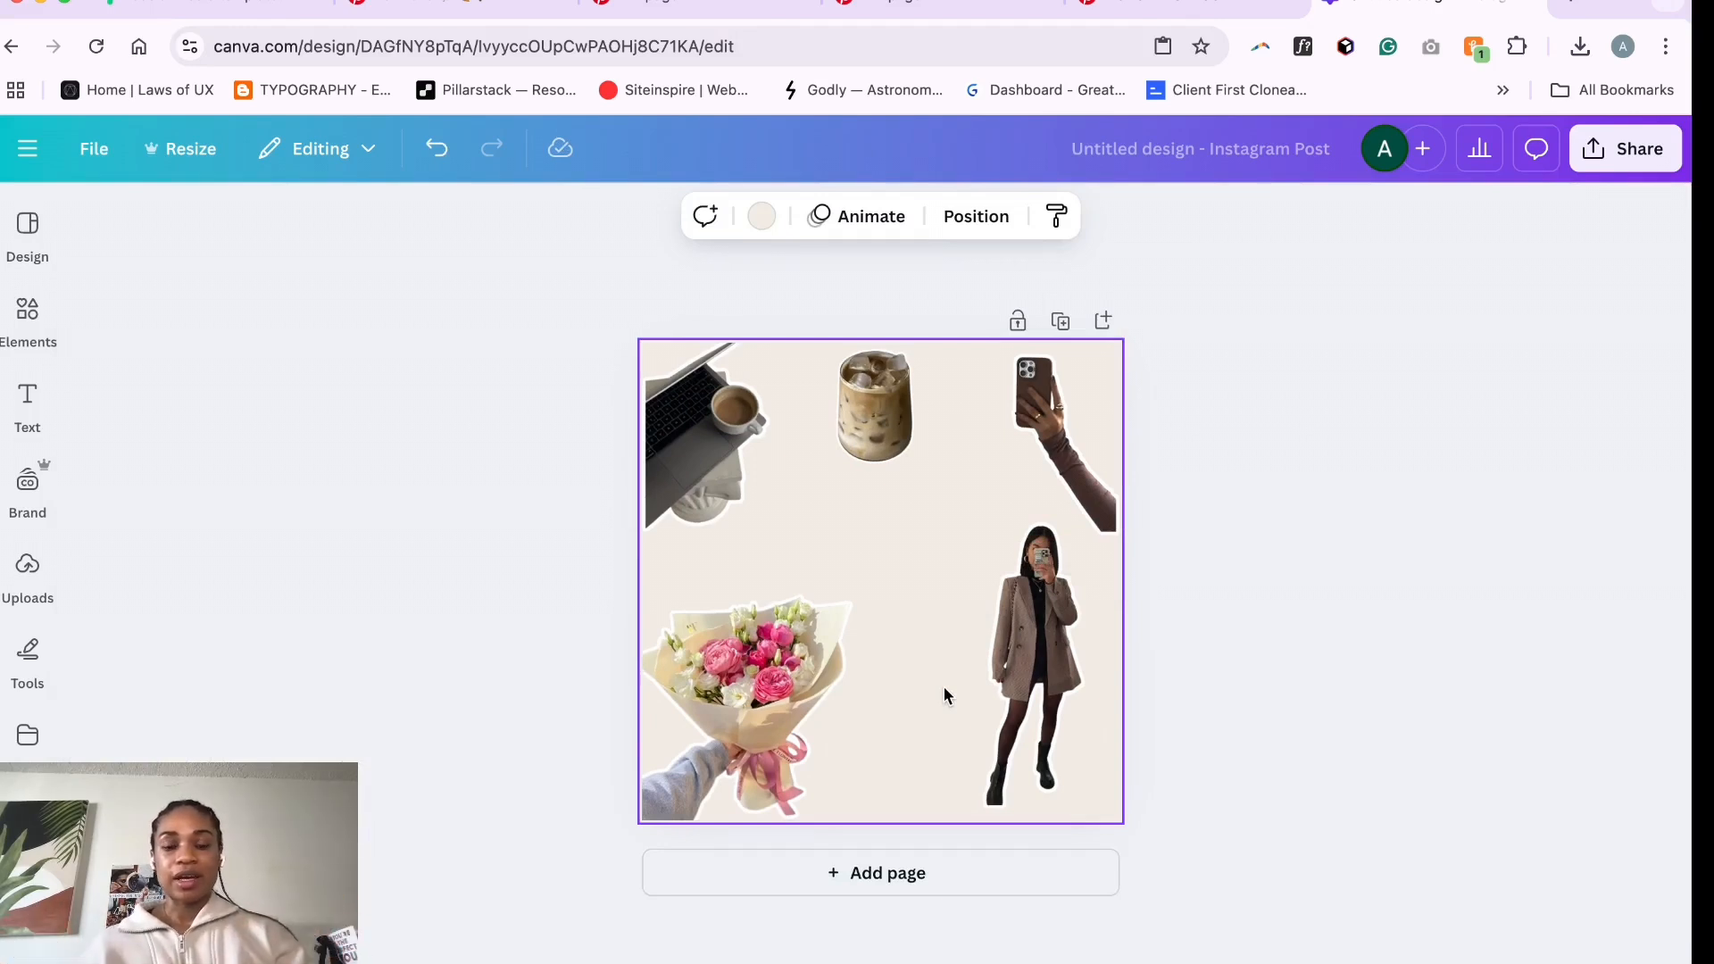
- Try to resize the phone selfie image in the upper-right corner
scroll(1033, 428, "up", 5)
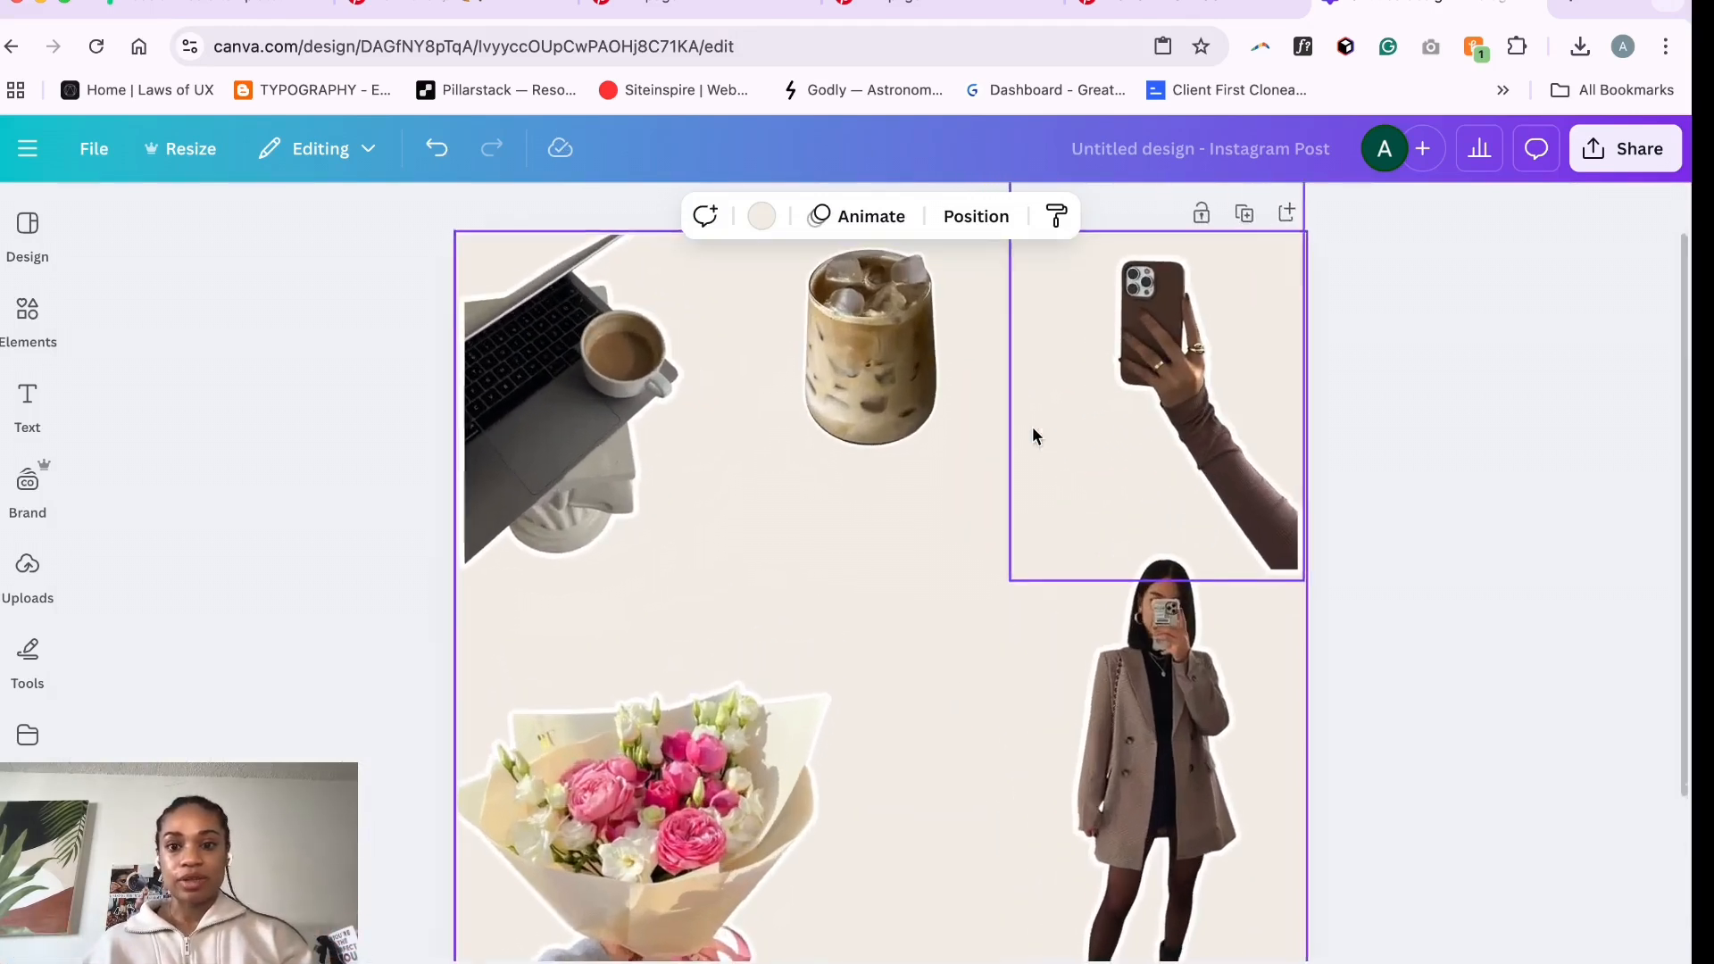
left_click(1033, 429)
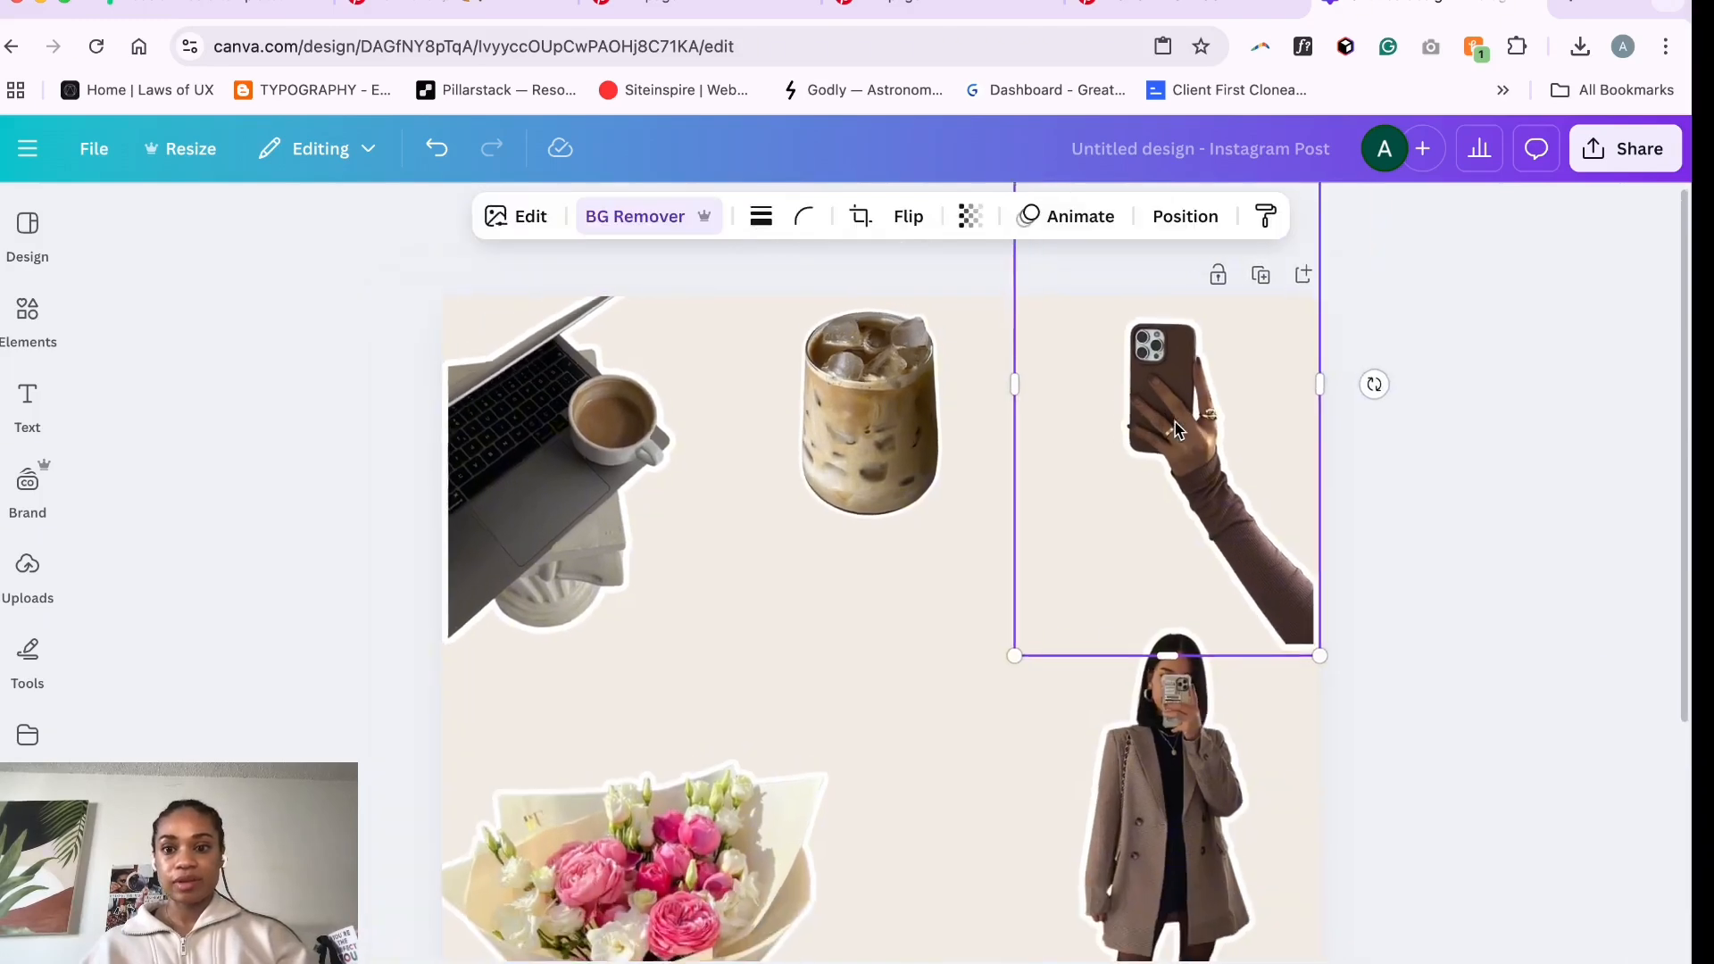
scroll(1175, 429, "down", 3)
left_click_drag(983, 567, 1075, 491)
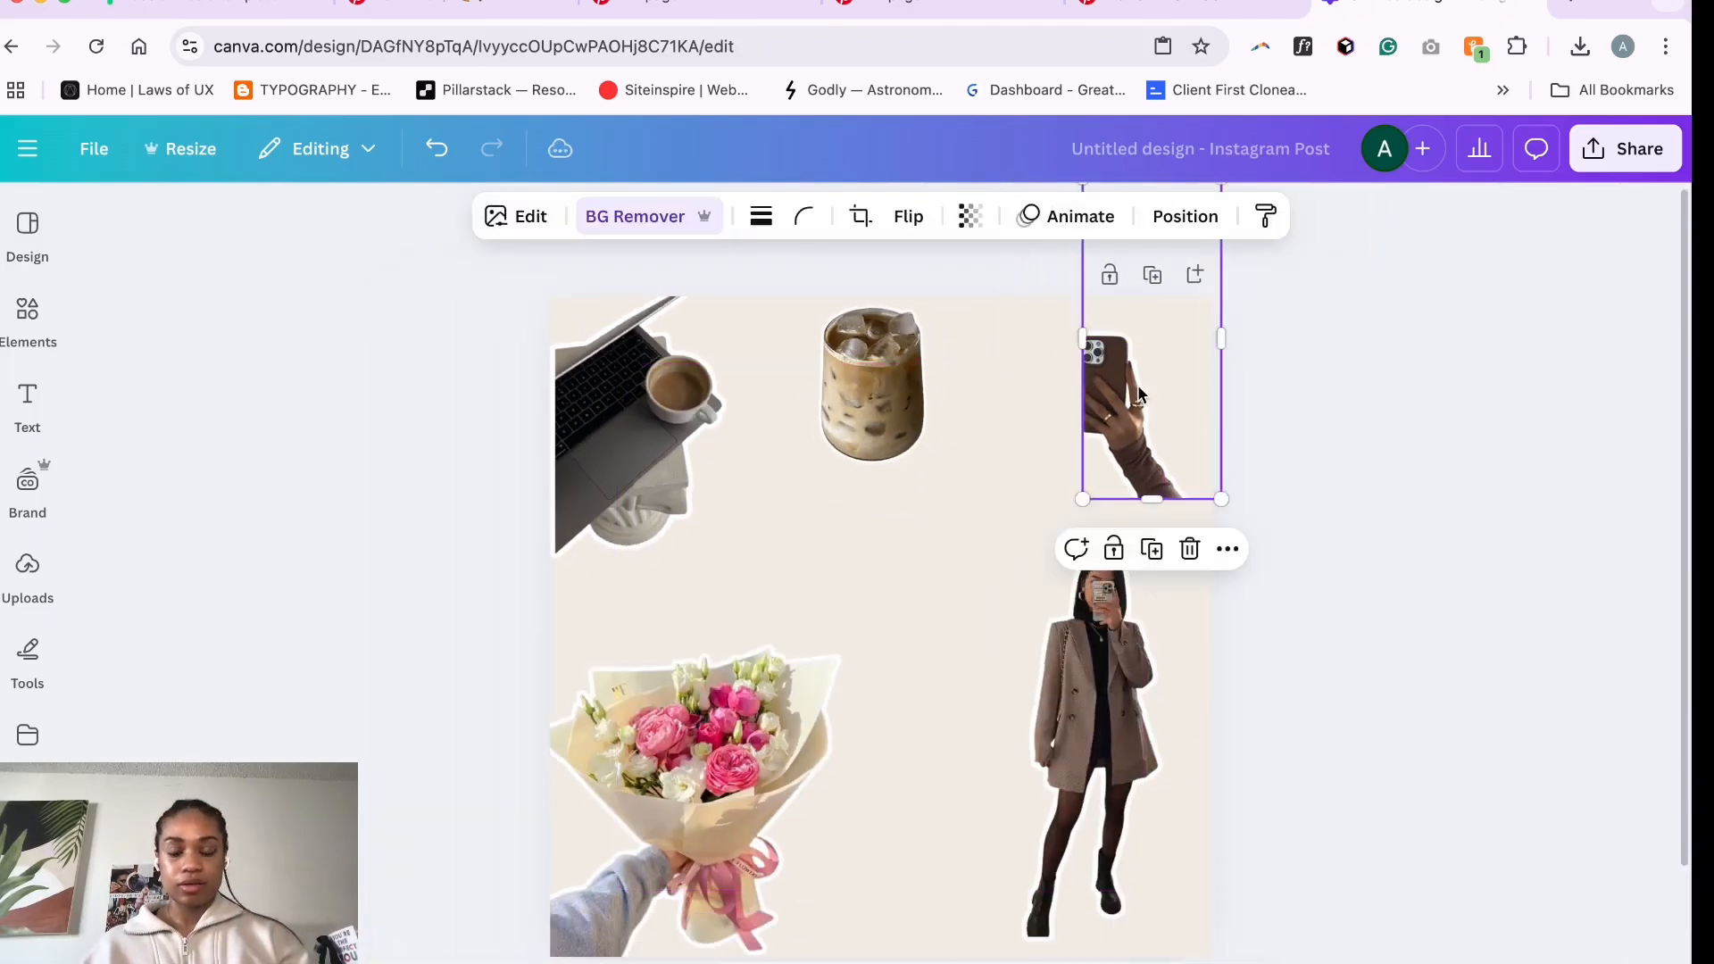
key("super+z")
key("super+z")
left_click_drag(982, 567, 1071, 468)
left_click_drag(1123, 378, 1094, 472)
key("super+z")
key("super+z")
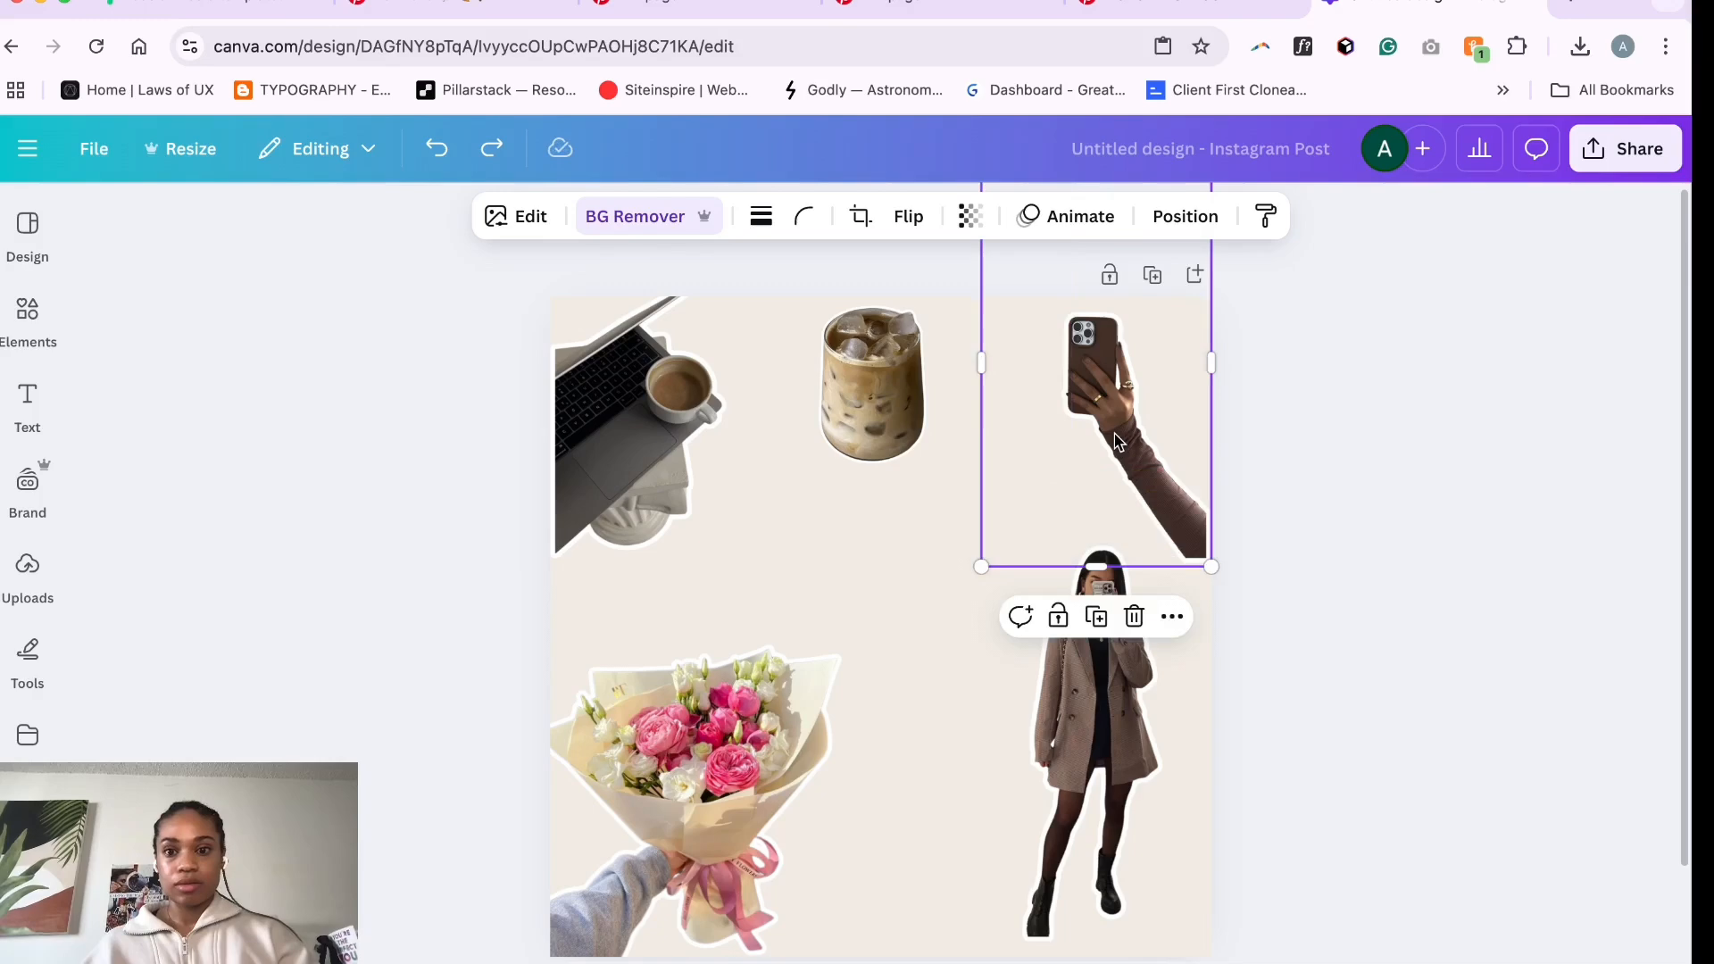
- Reposition the phone selfie image snugly into the page's upper-right corner
left_click_drag(1113, 389, 1096, 536)
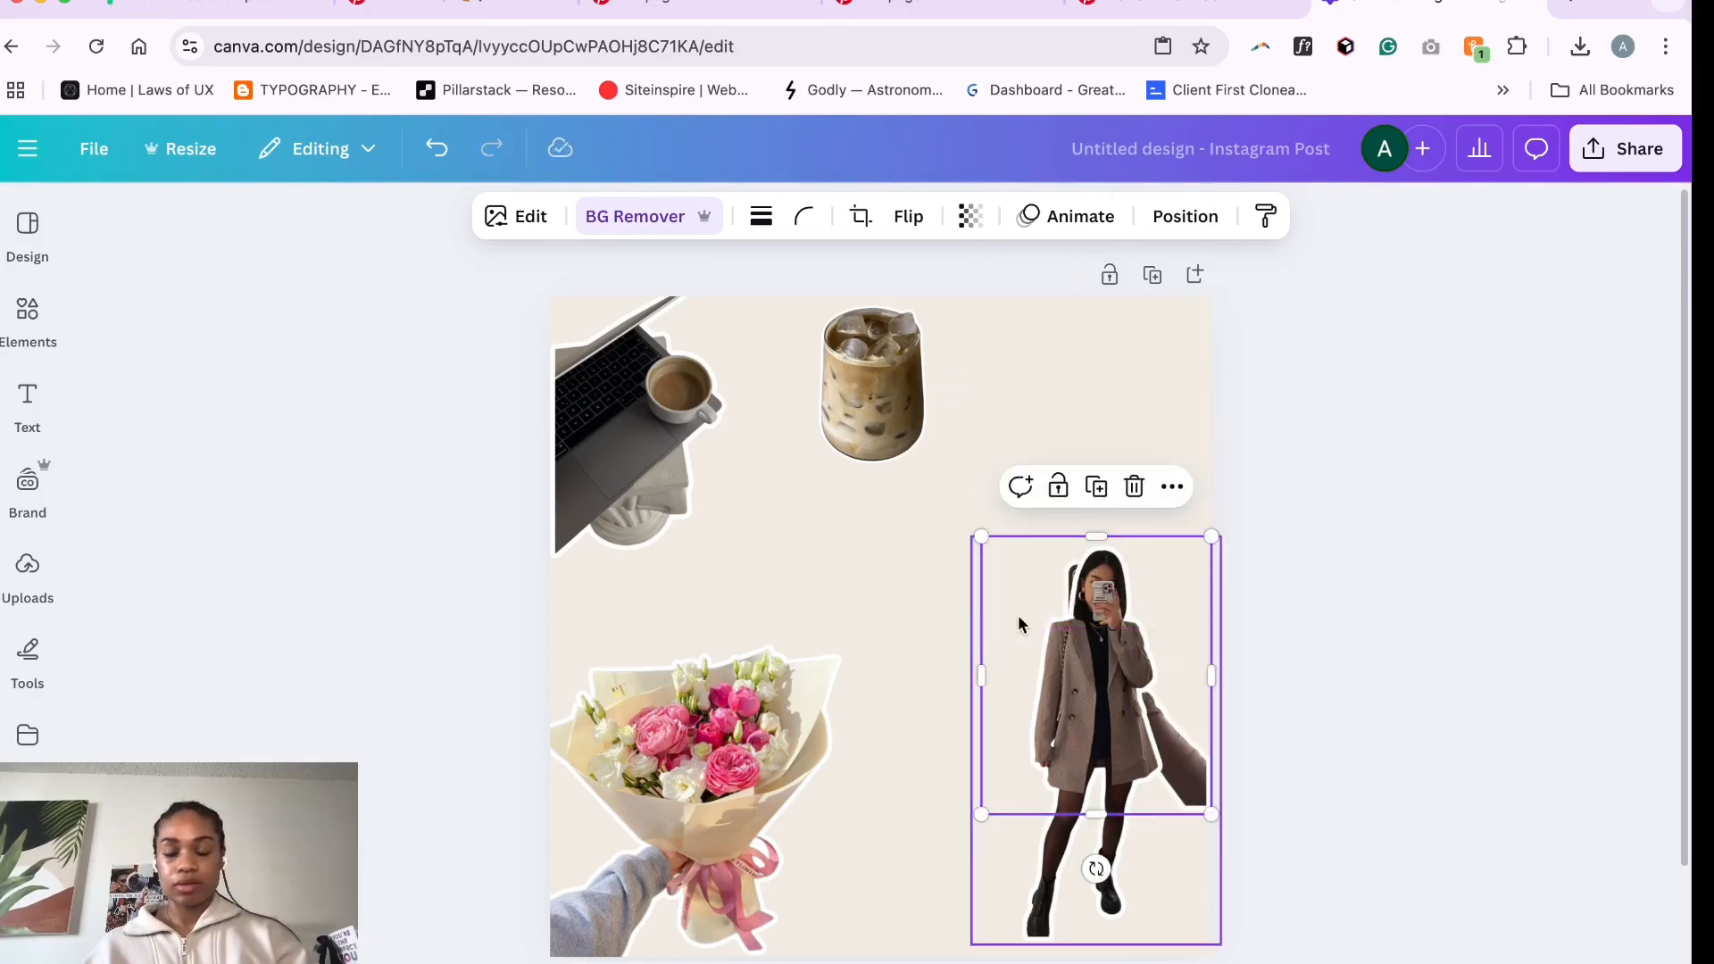
left_click_drag(1024, 616, 1036, 394)
left_click_drag(991, 451, 1050, 452)
left_click_drag(1091, 466, 1092, 435)
- Nudge the iced coffee image slightly to the right along the top edge
left_click(895, 415)
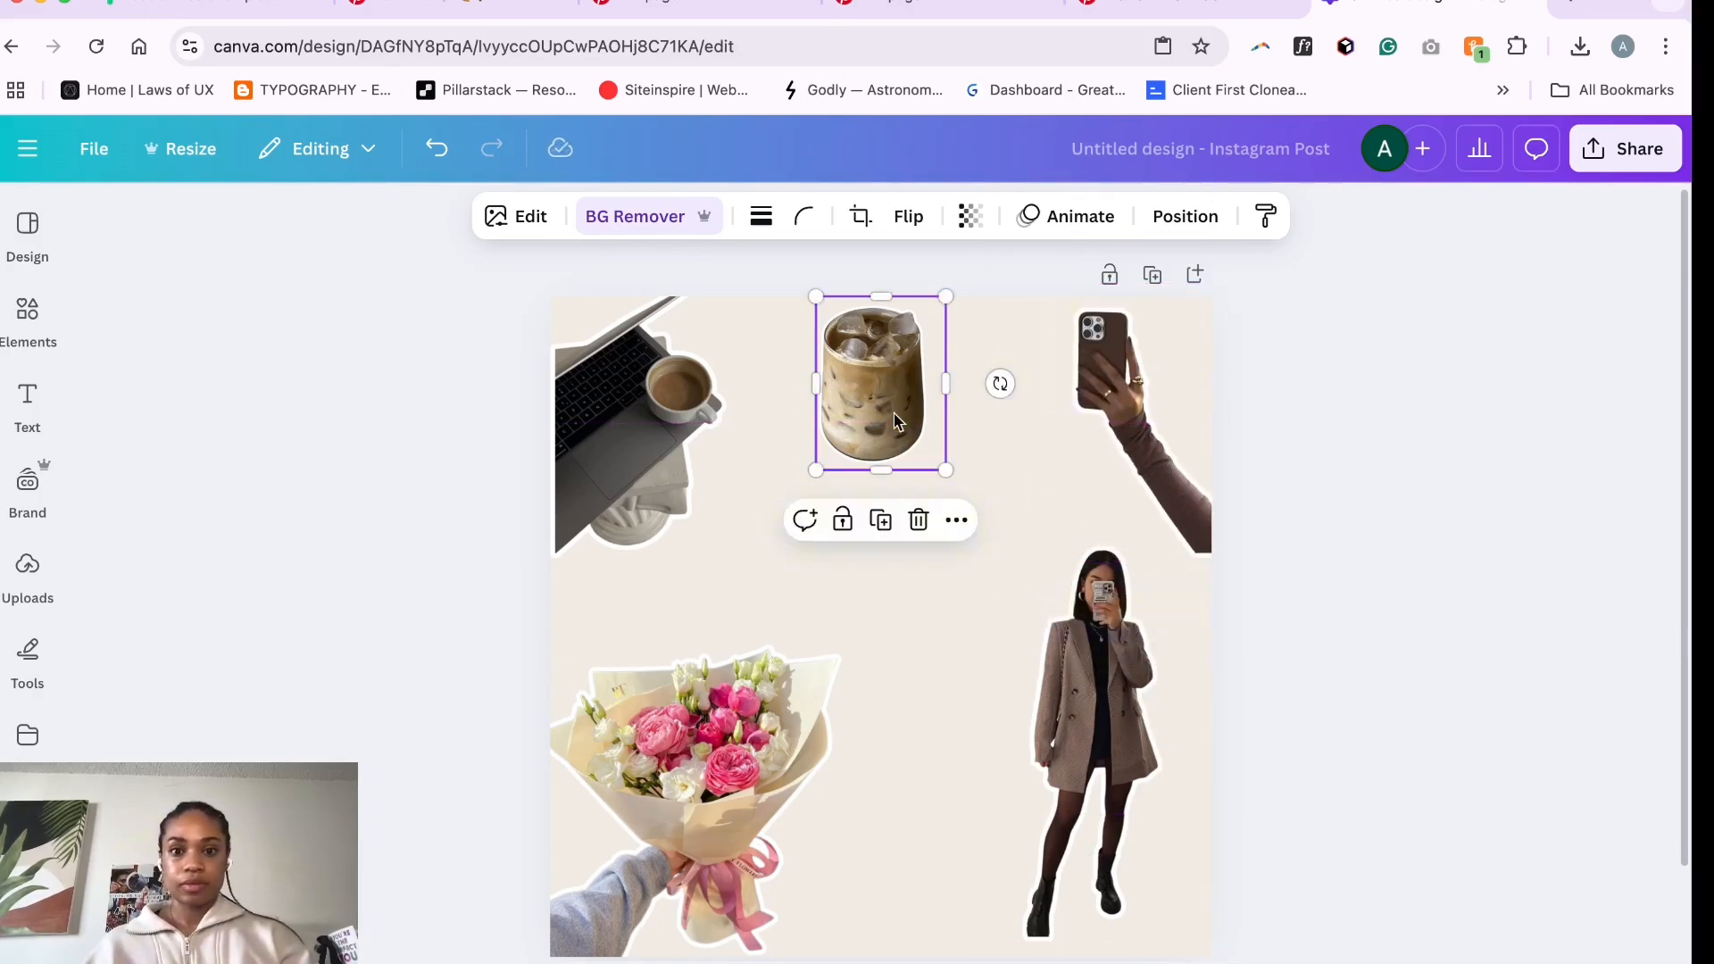
left_click(516, 216)
left_click(516, 216)
left_click_drag(880, 384, 913, 384)
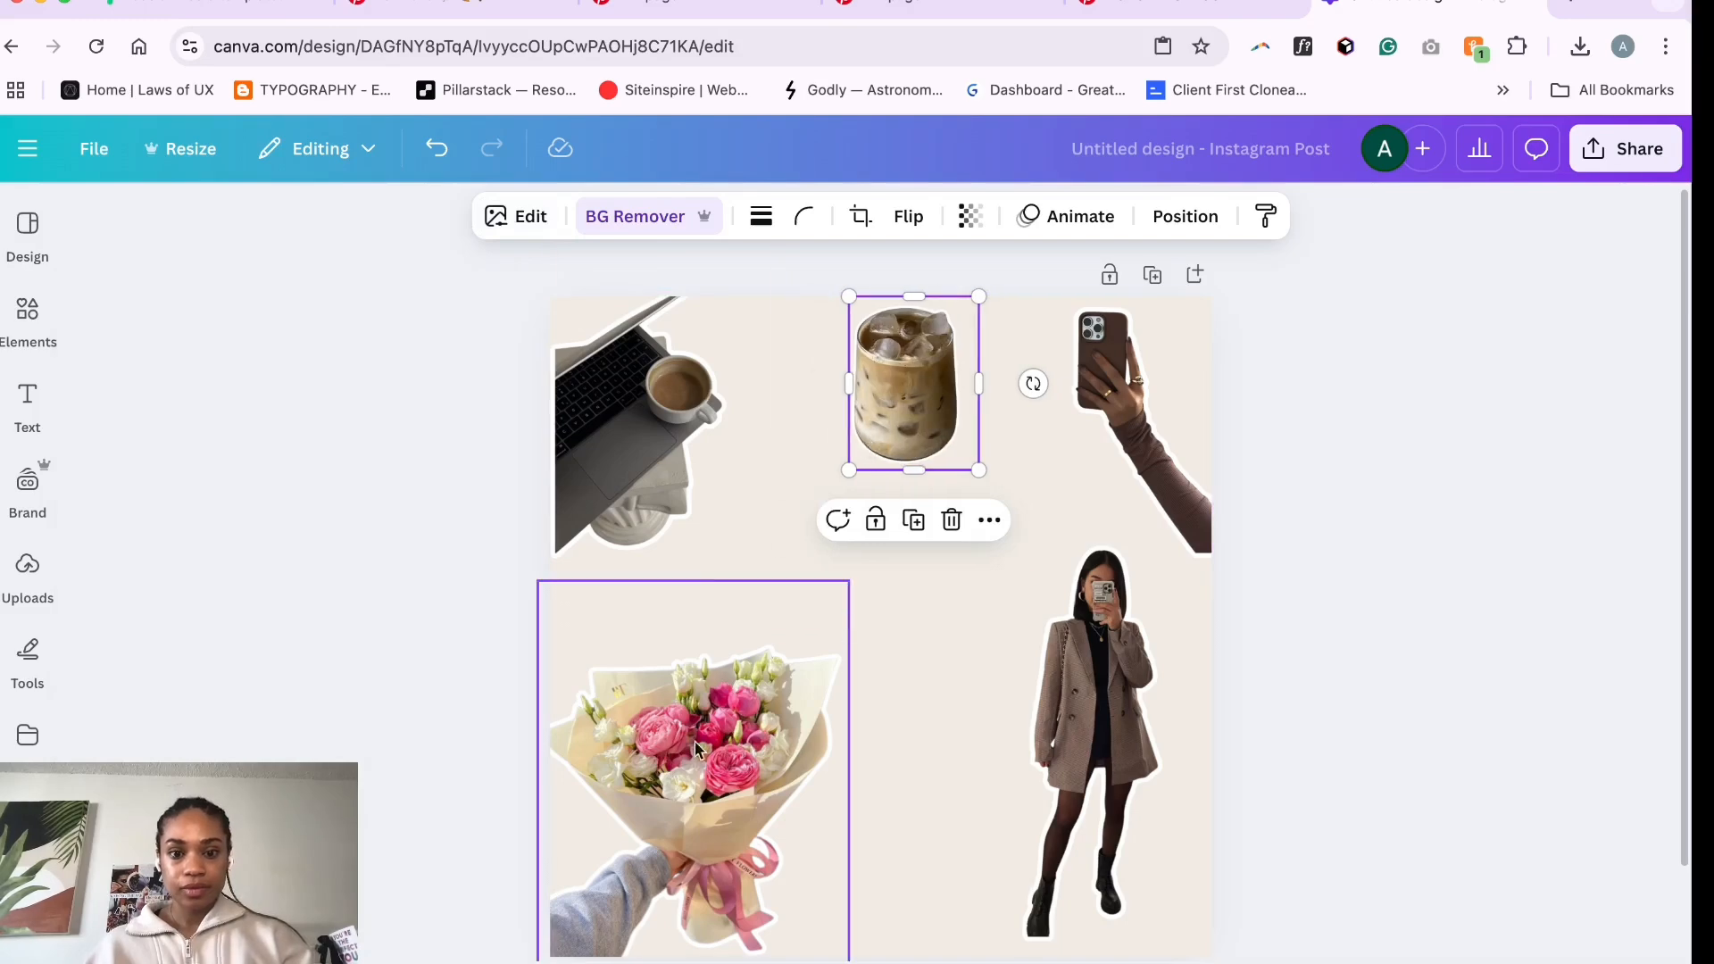
- Shrink the bouquet image in the lower-left corner
left_click(837, 607)
left_click_drag(839, 582, 777, 651)
left_click(1117, 757)
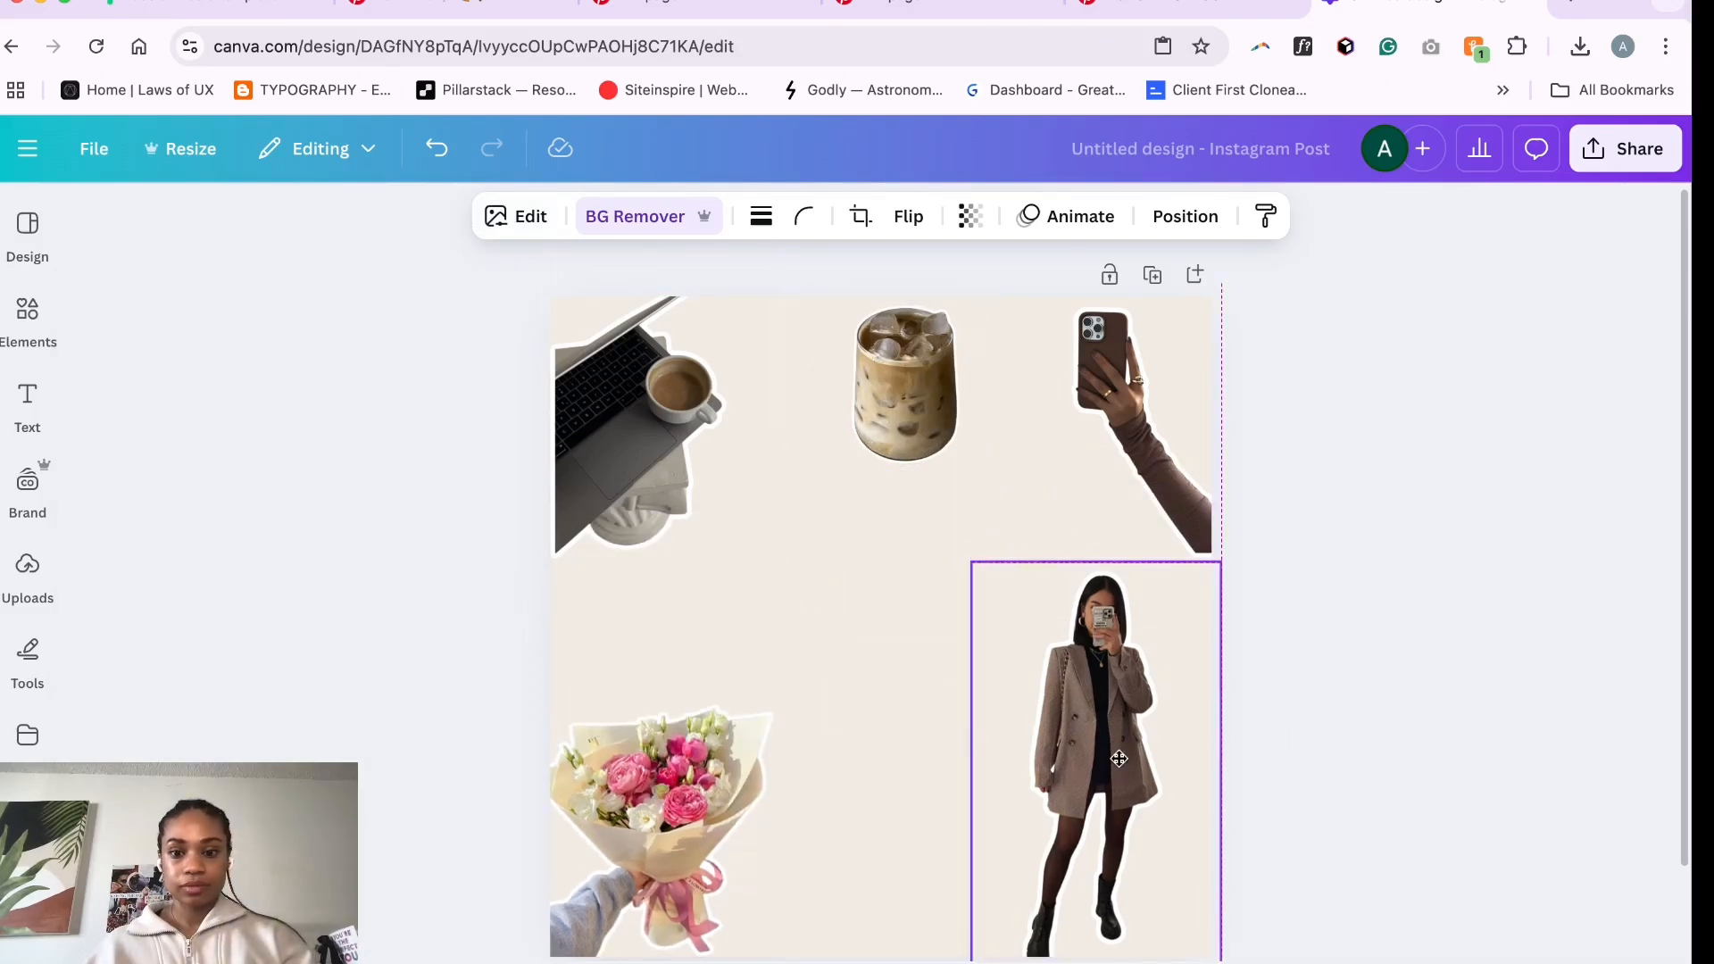
left_click(863, 566)
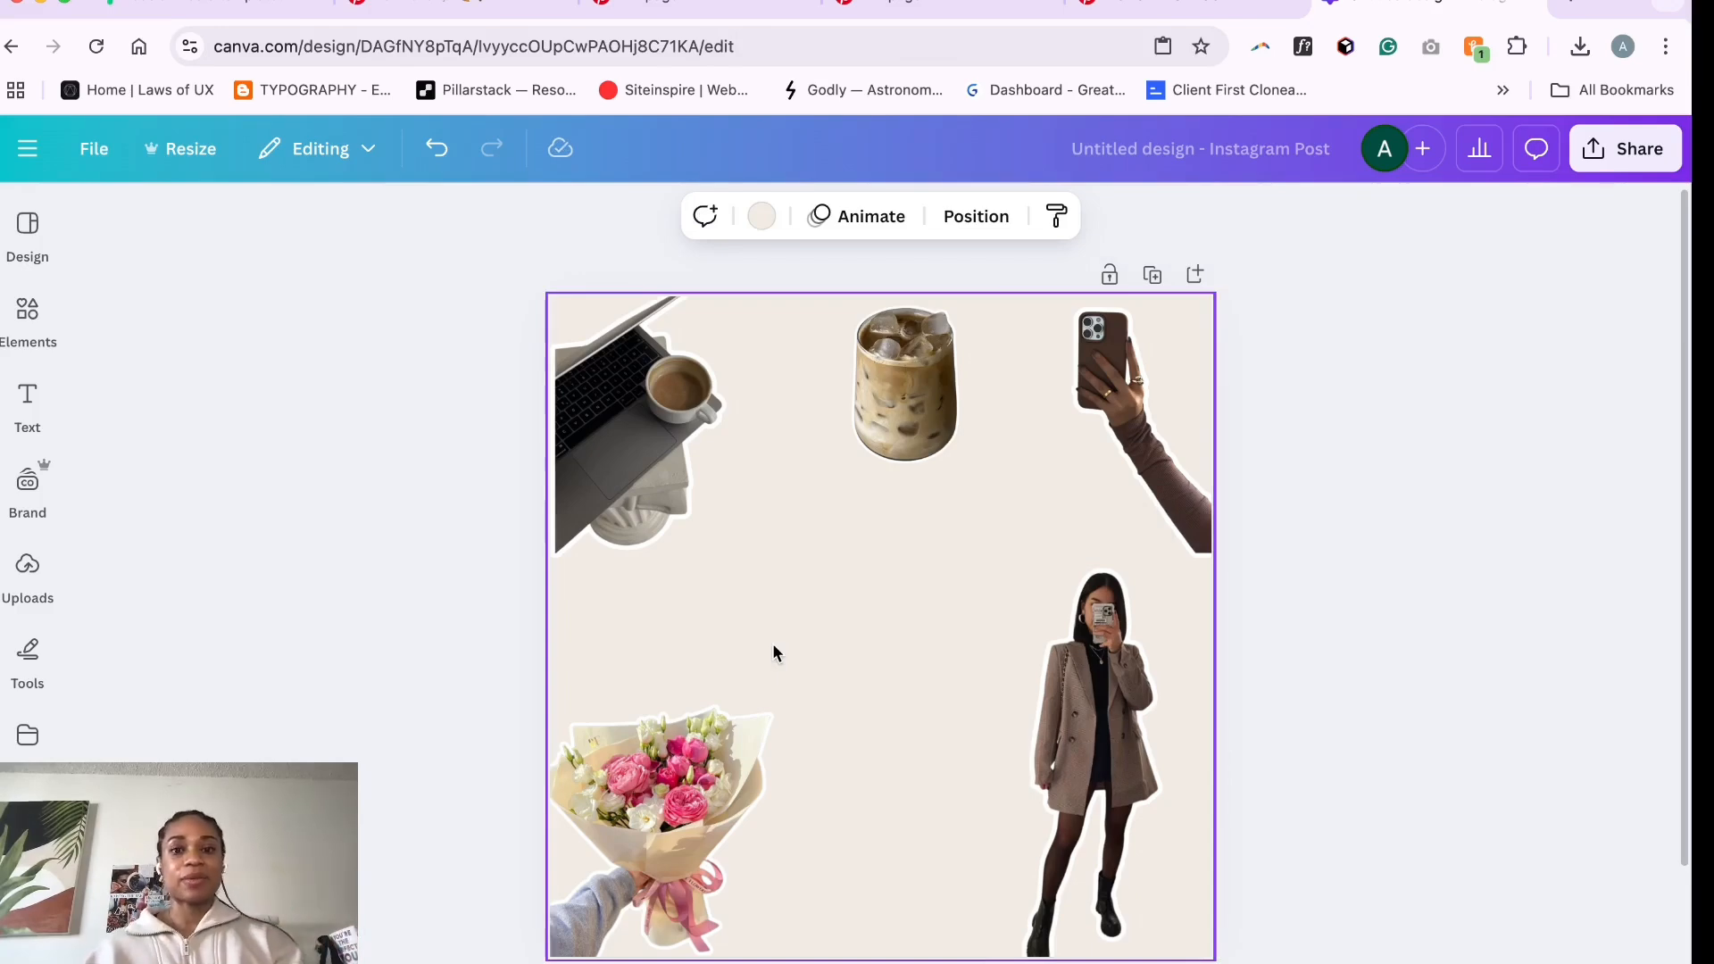
- Add a default text box to the page
left_click(27, 404)
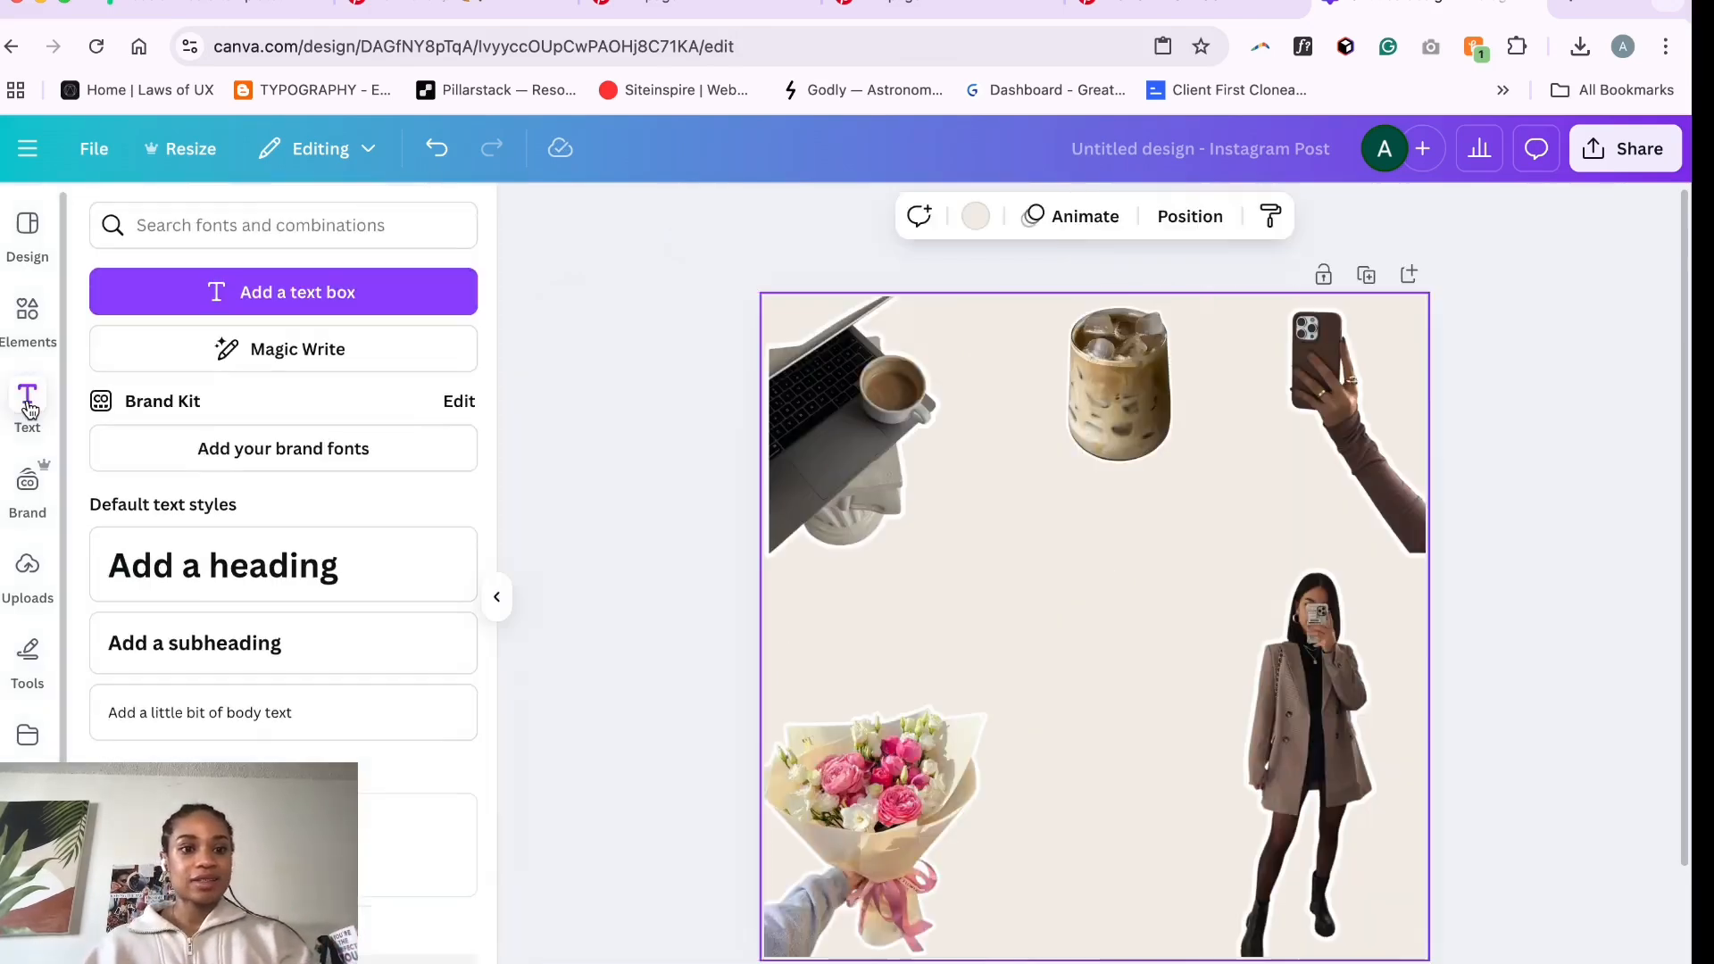
left_click(308, 295)
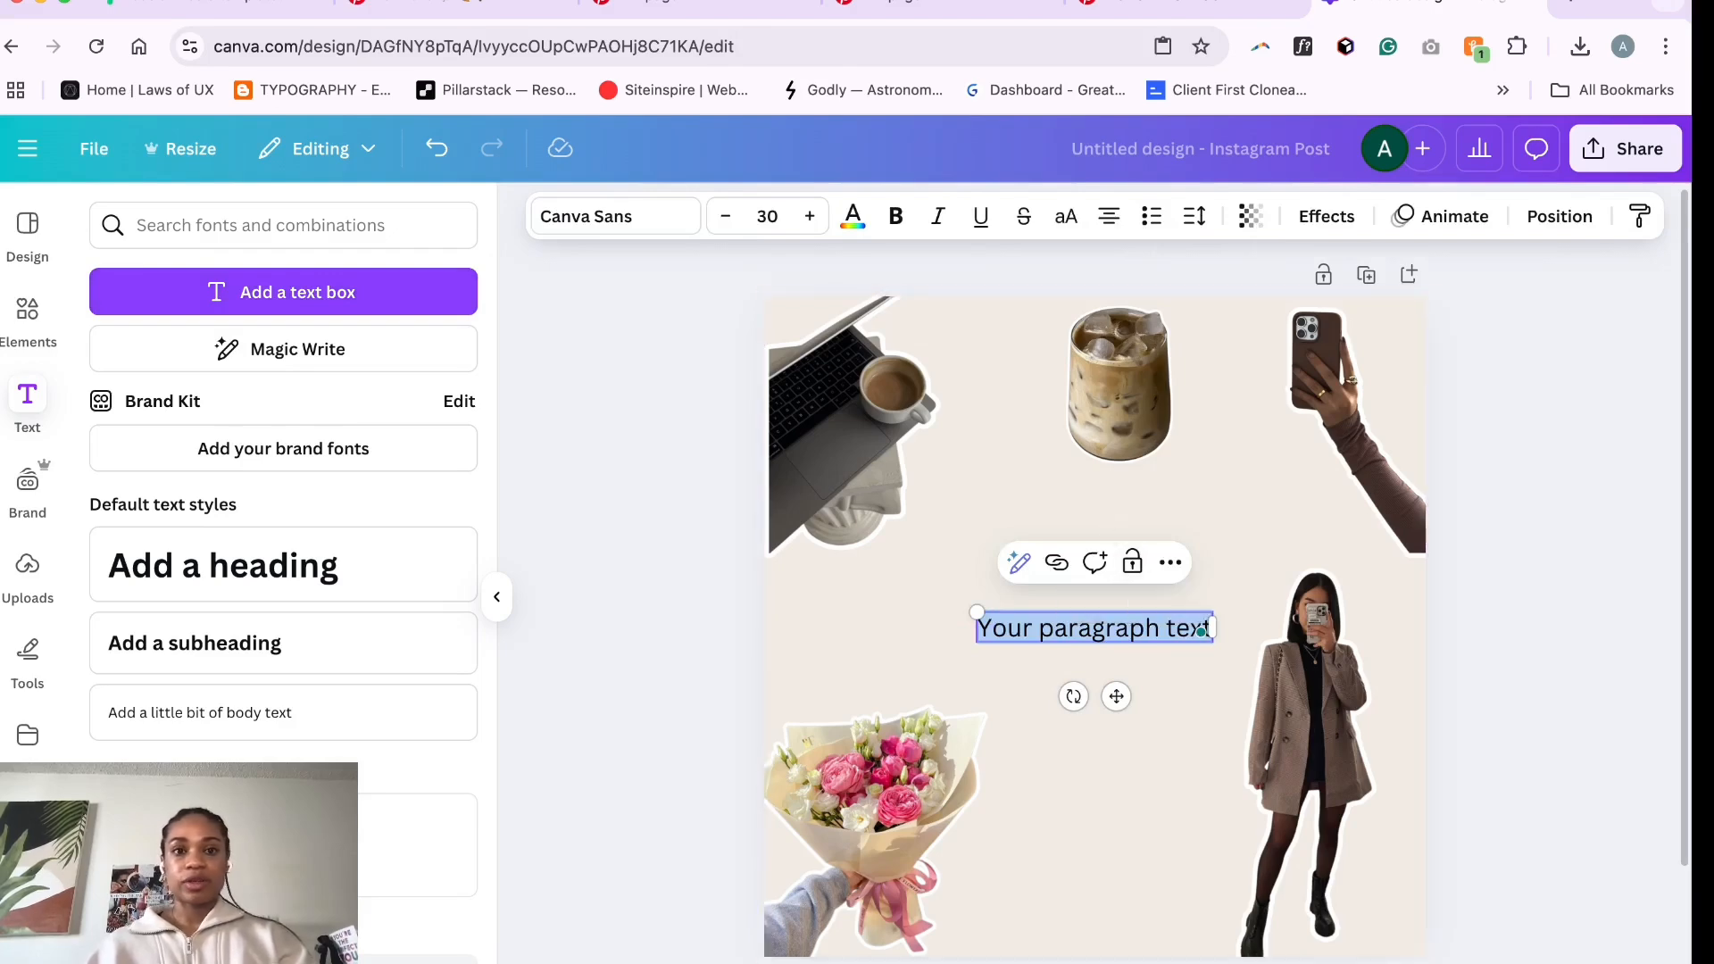
- Review the Figma social media template and the Pinterest reference pins in the other tabs
left_click(268, 4)
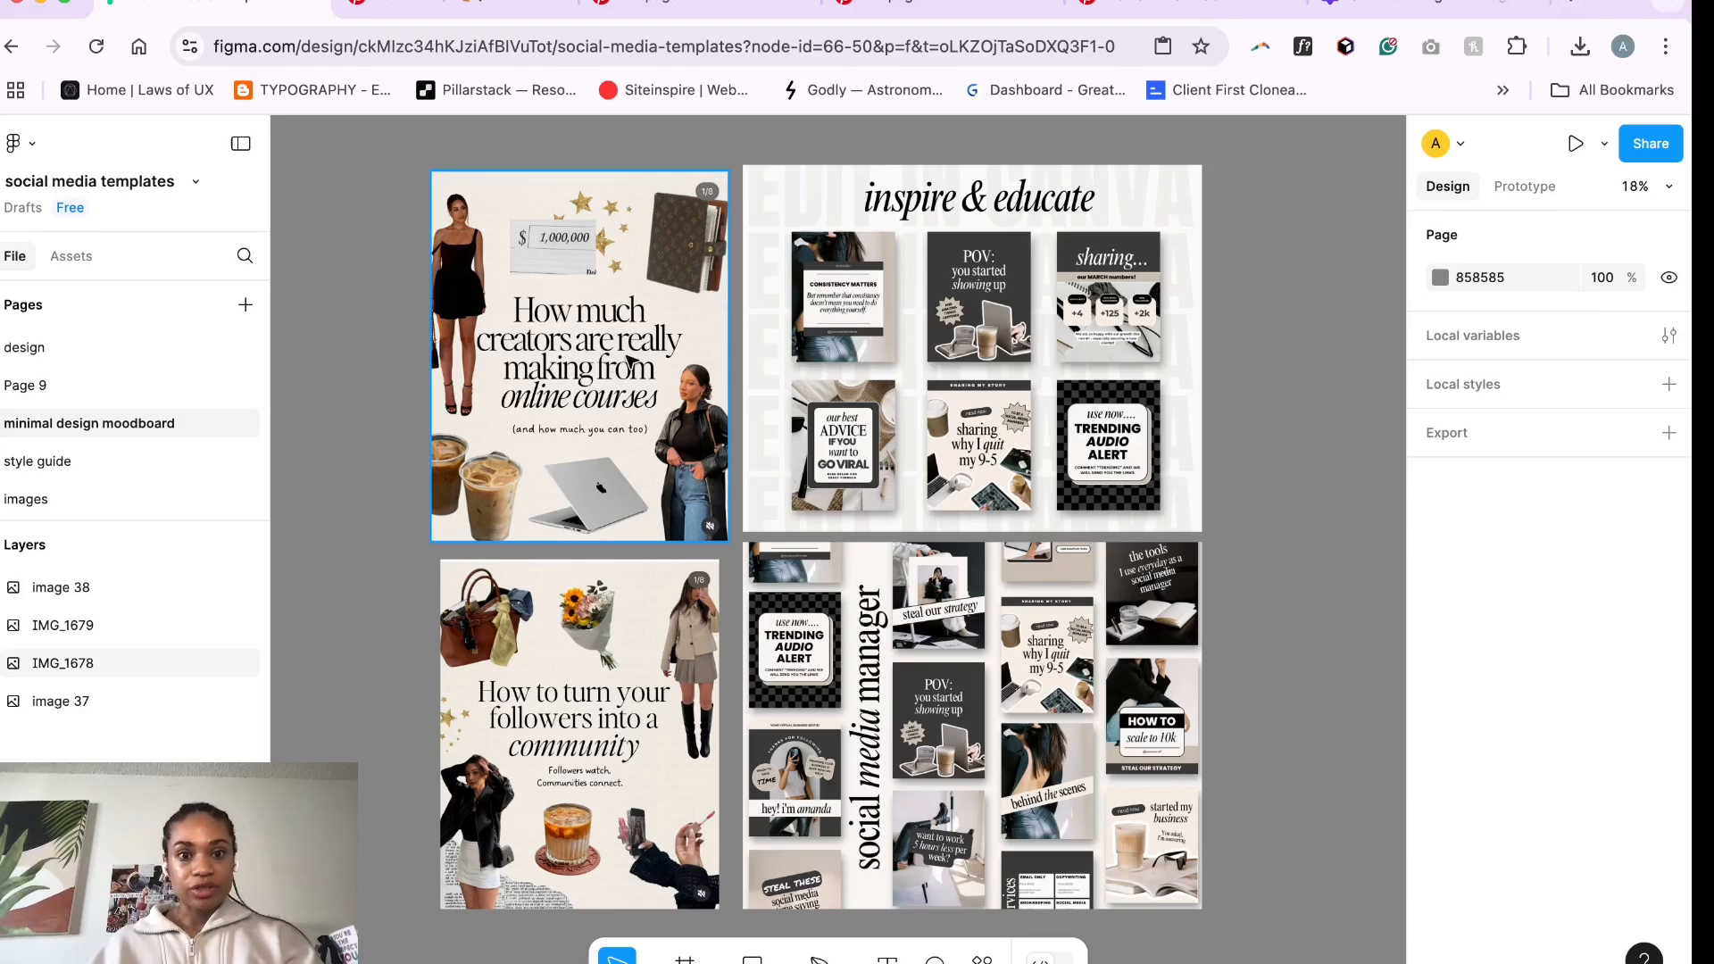
left_click(414, 13)
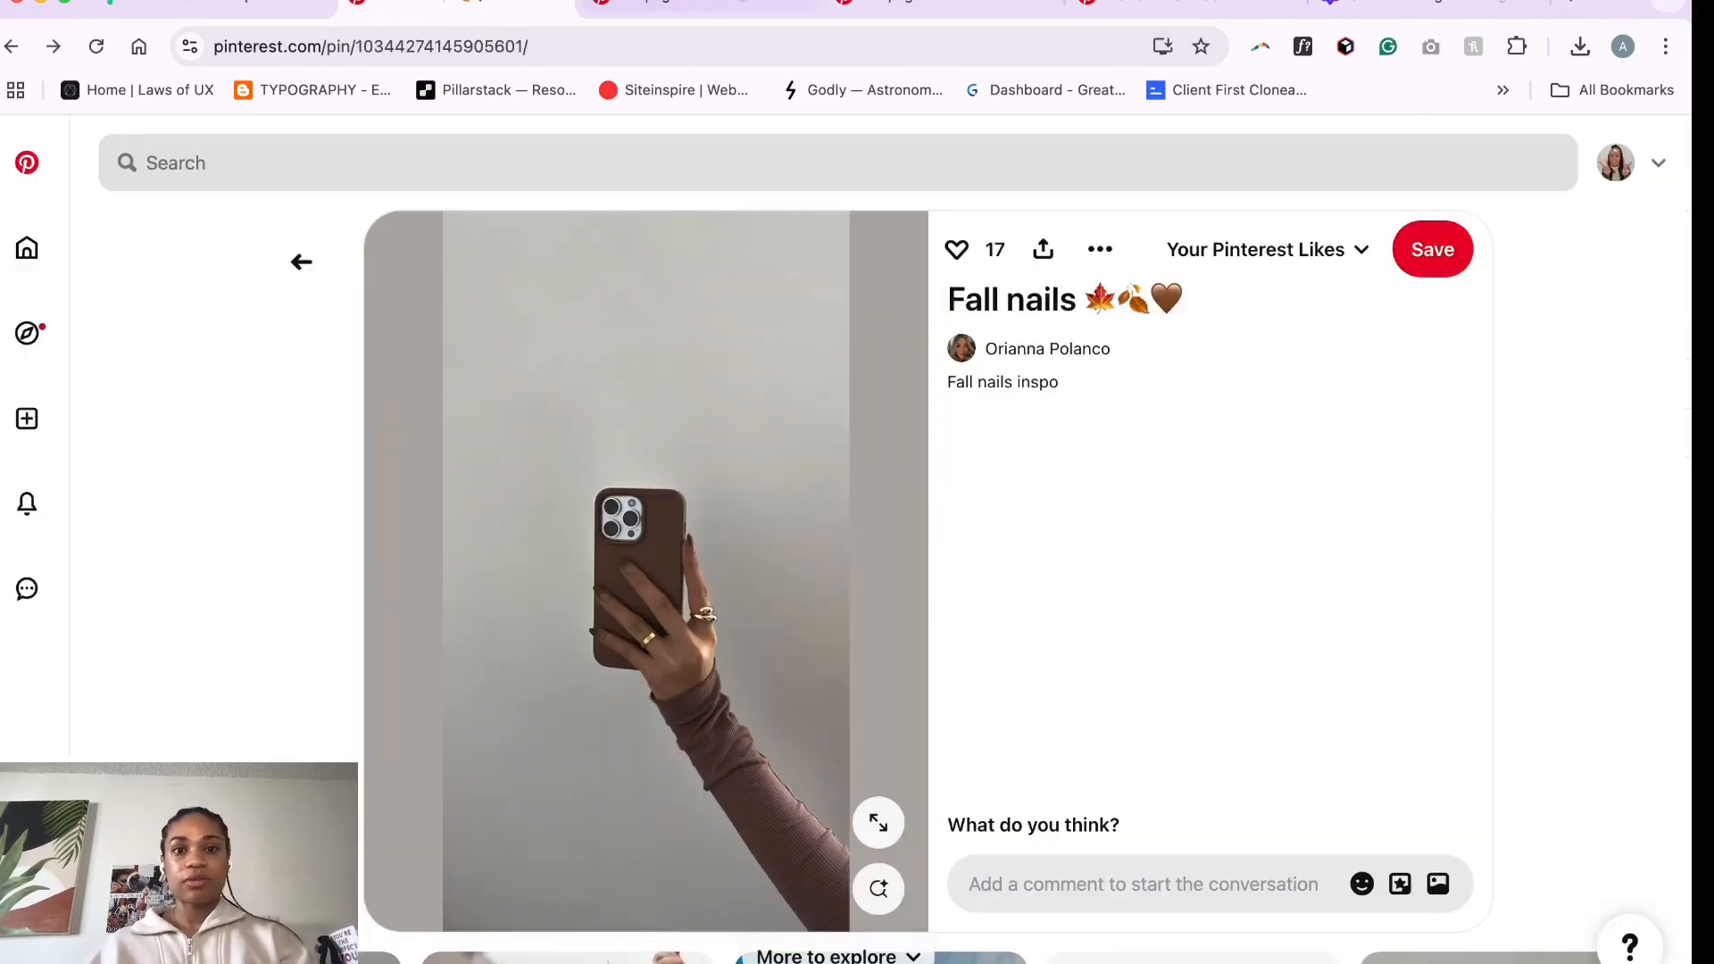
left_click(698, 7)
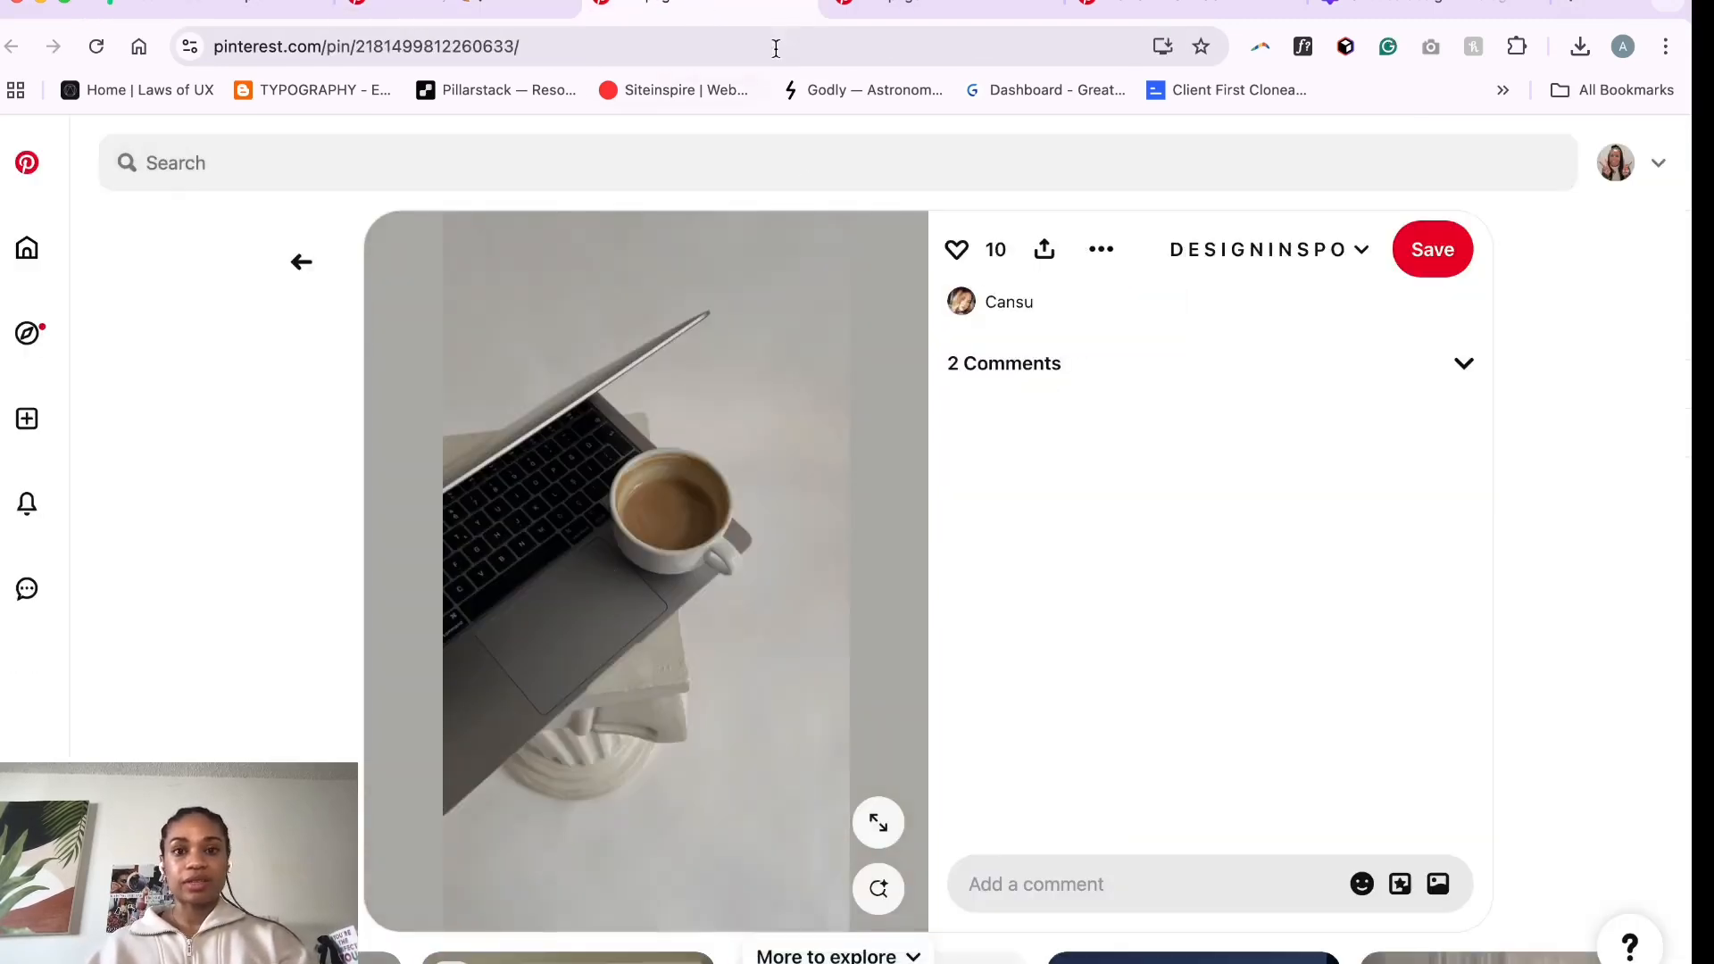
left_click(803, 3)
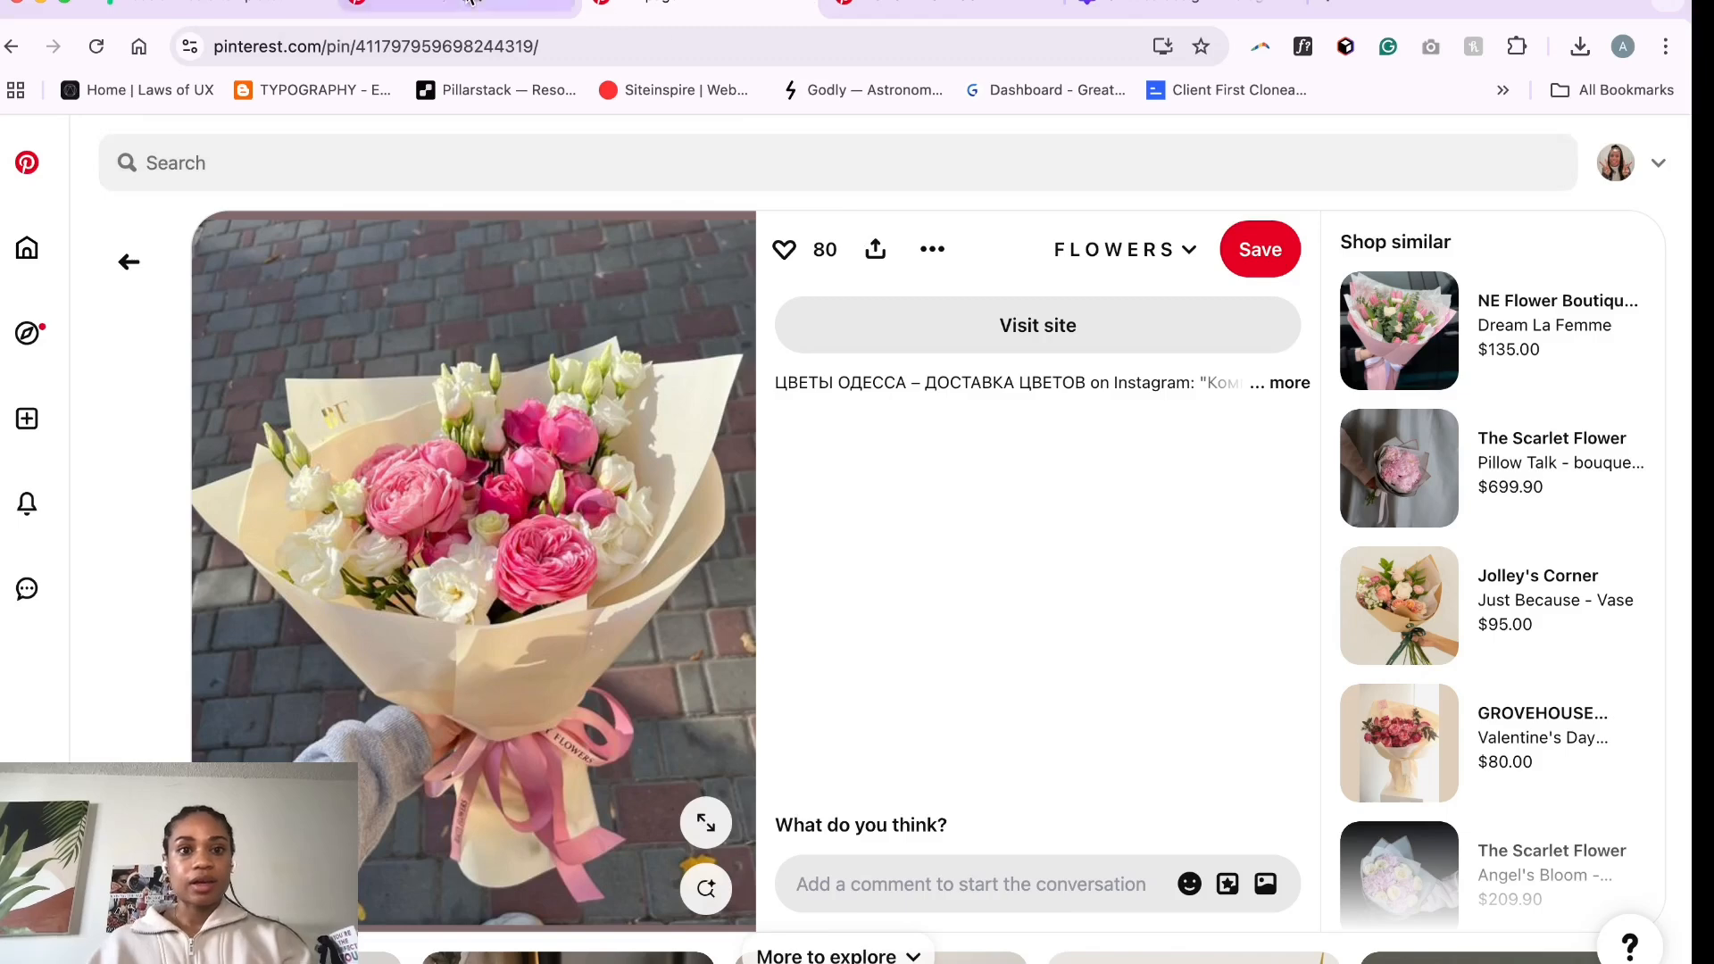
left_click(471, 4)
left_click(1169, 13)
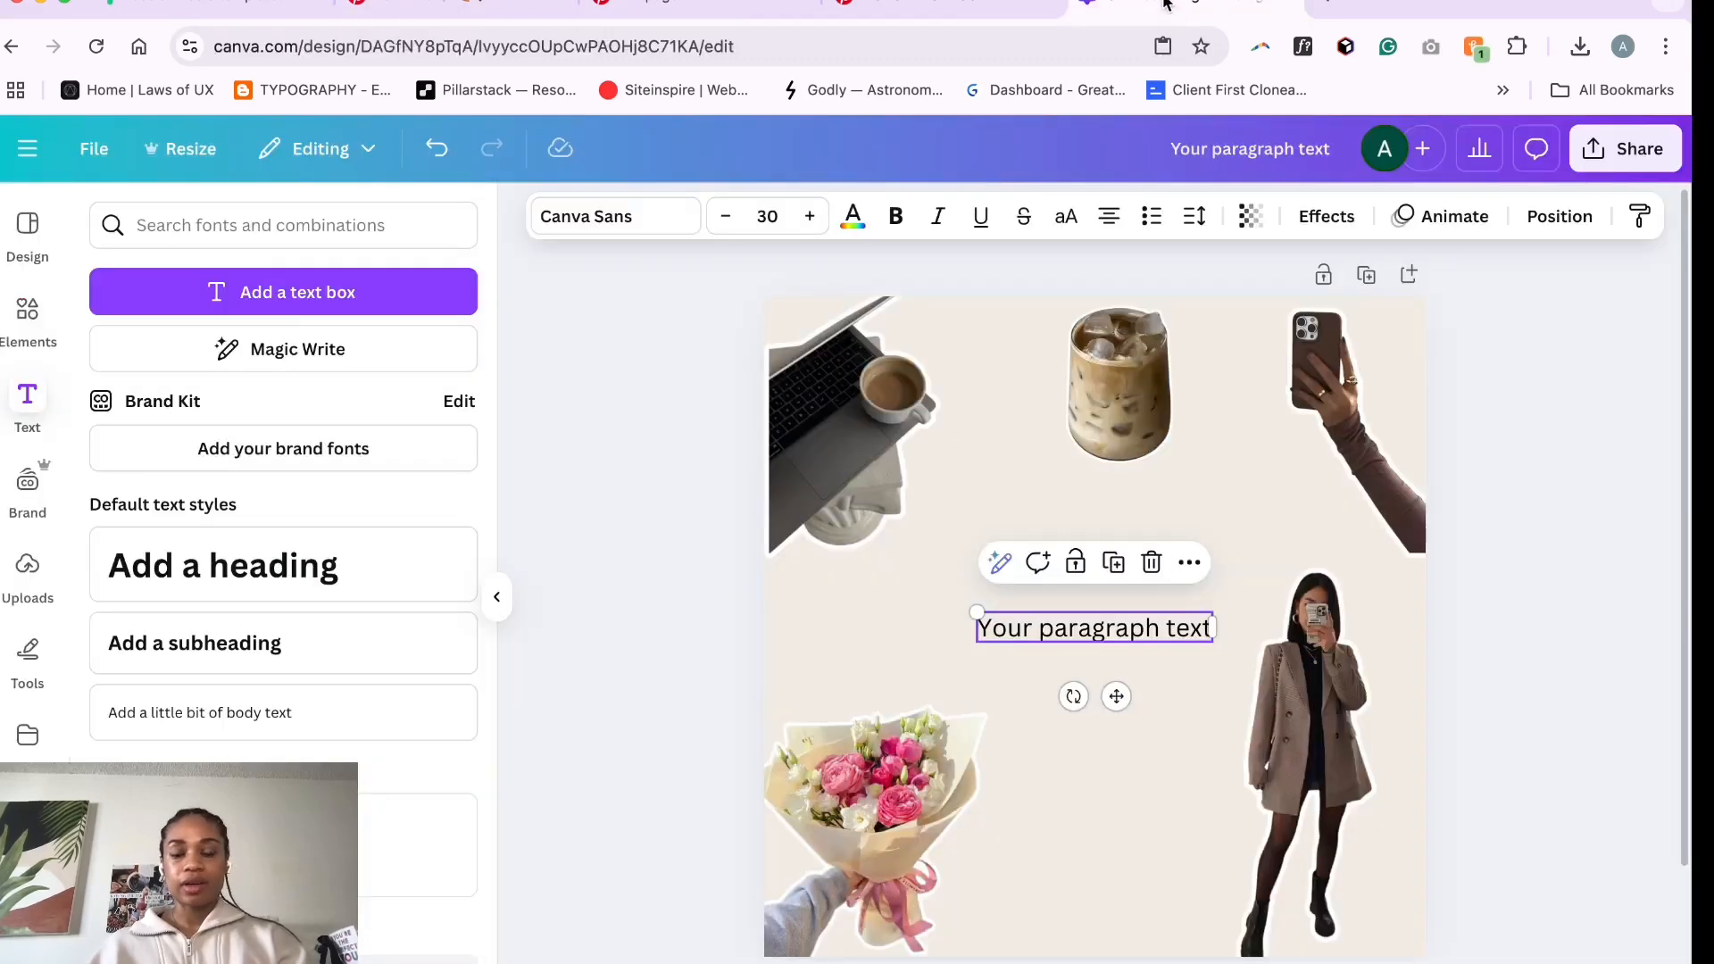
- Replace the placeholder text with "How much creators are really making from social media"
double_click(1126, 634)
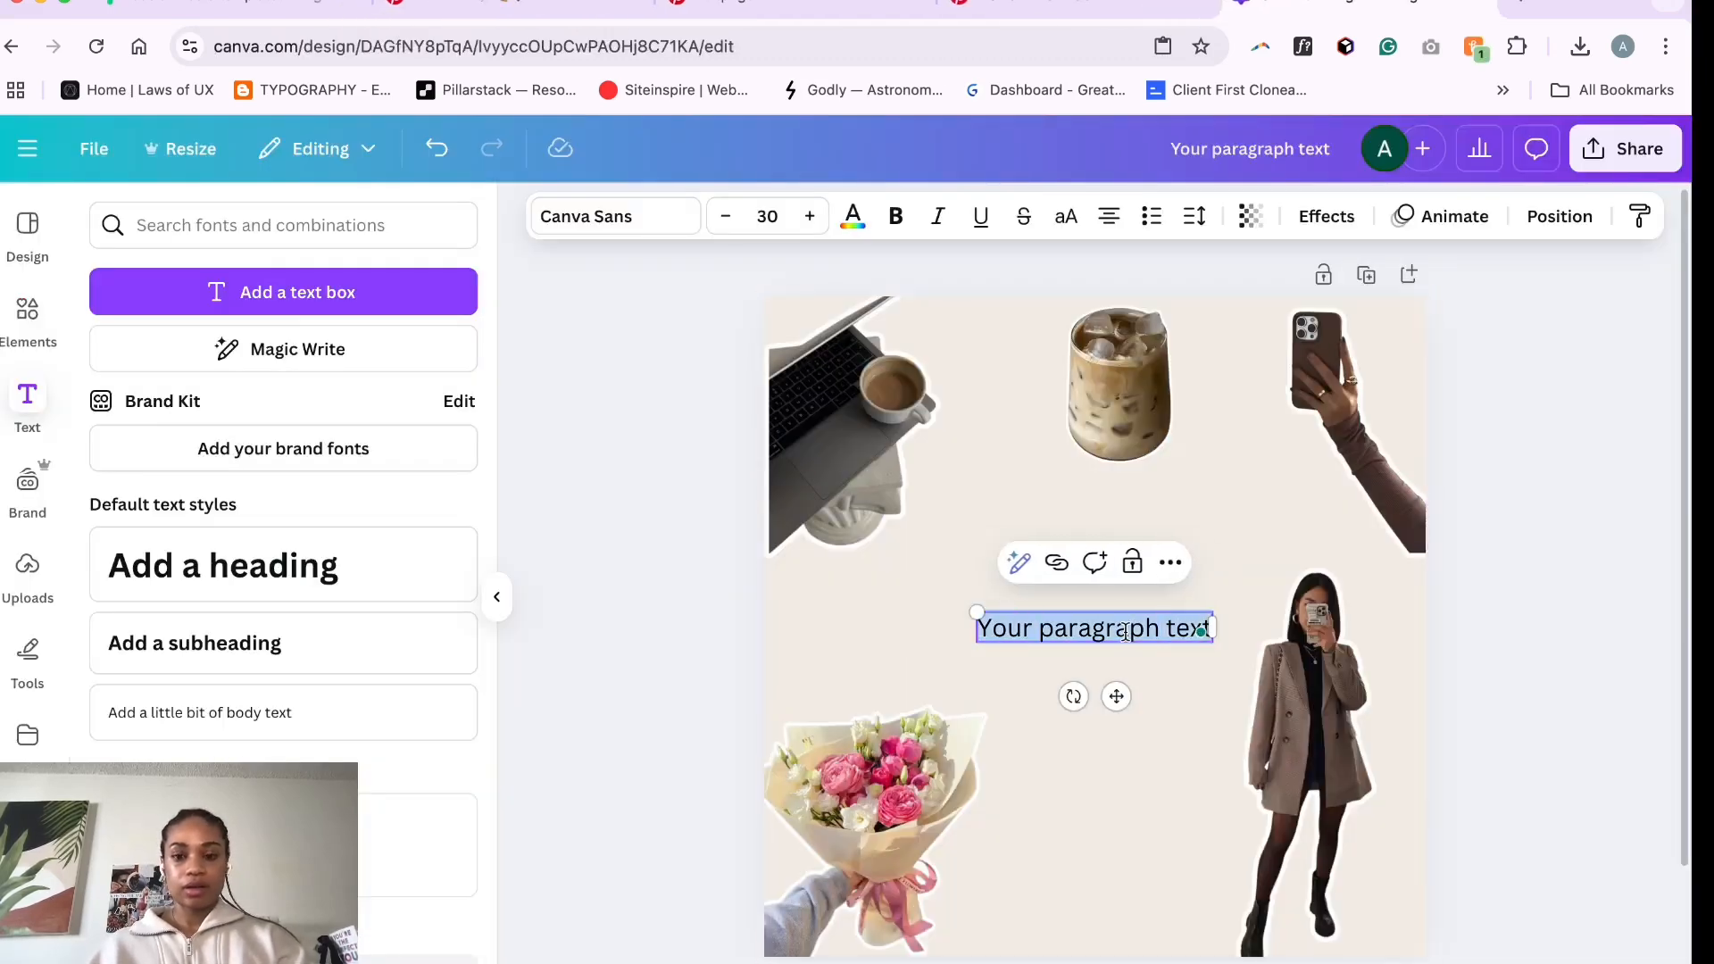
type("How much")
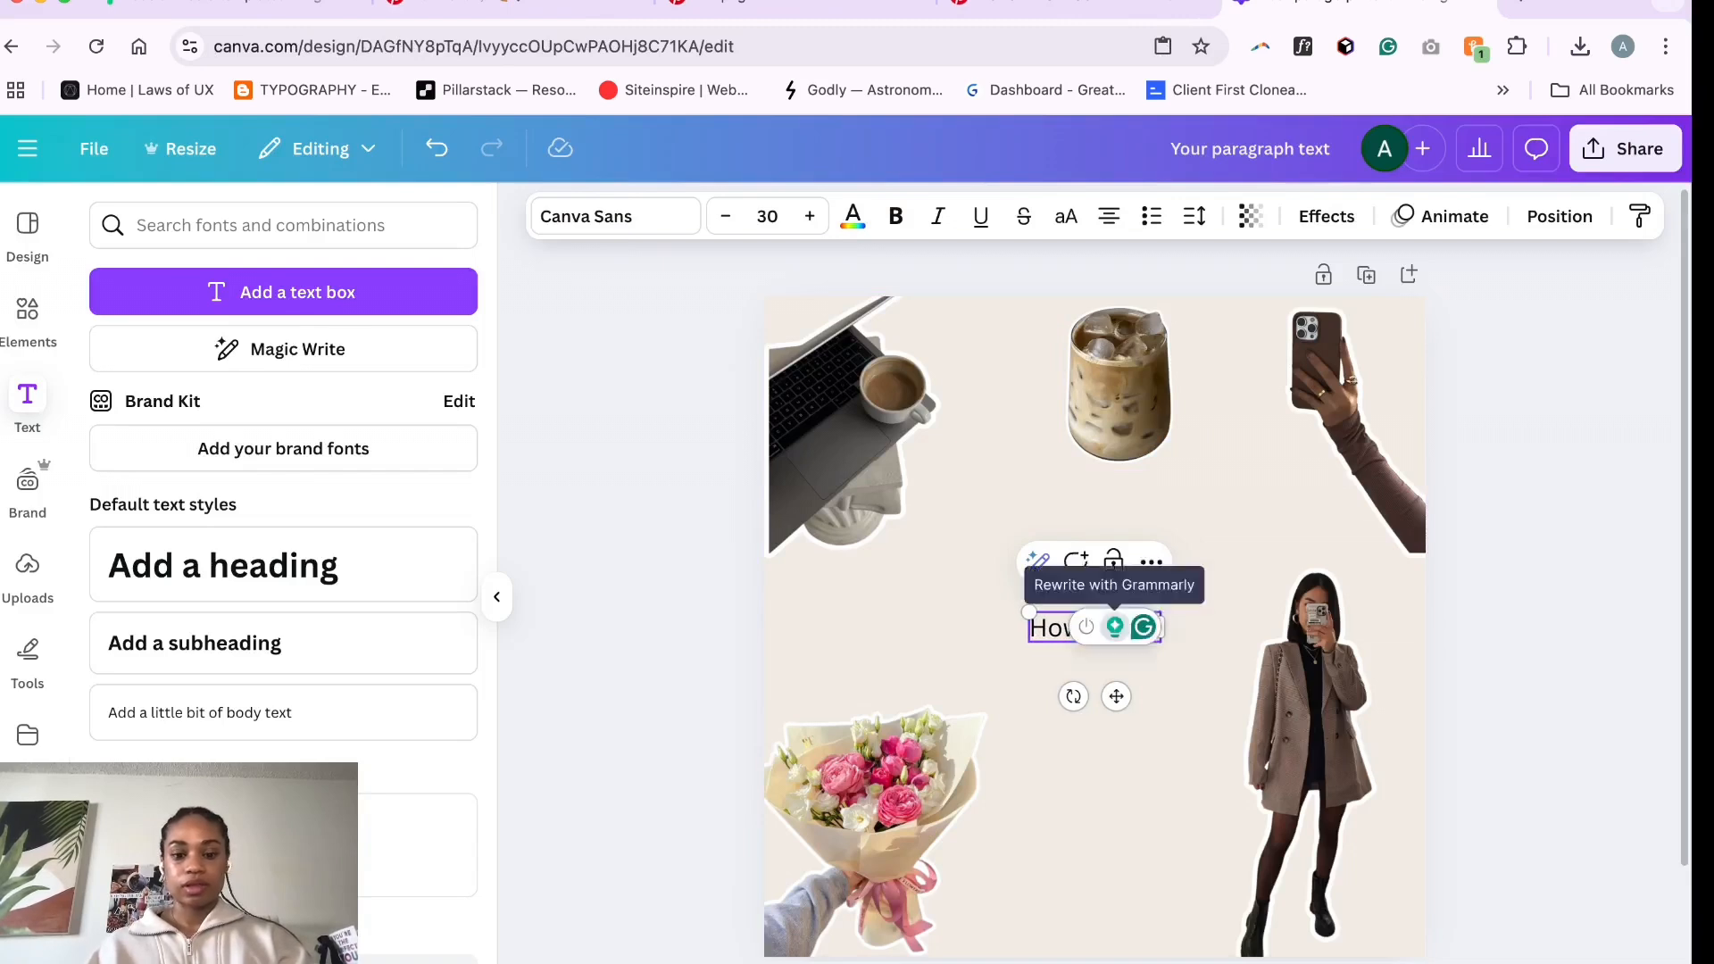
type(" creators are re")
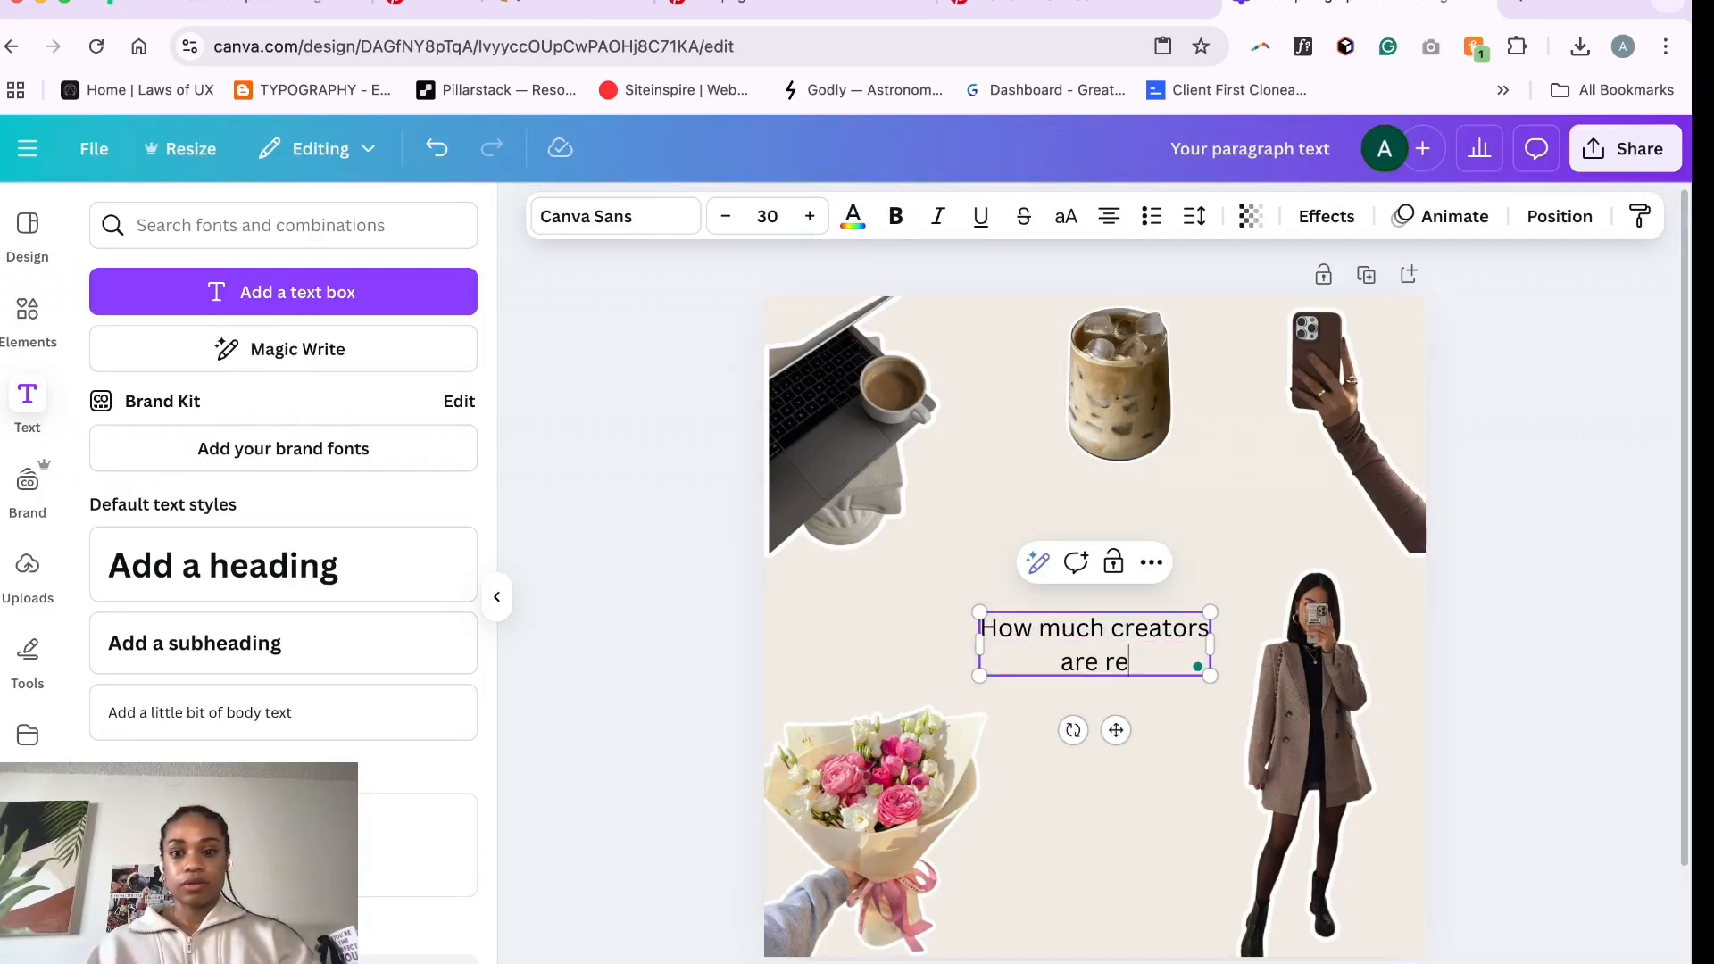
type("ally making")
key("Return")
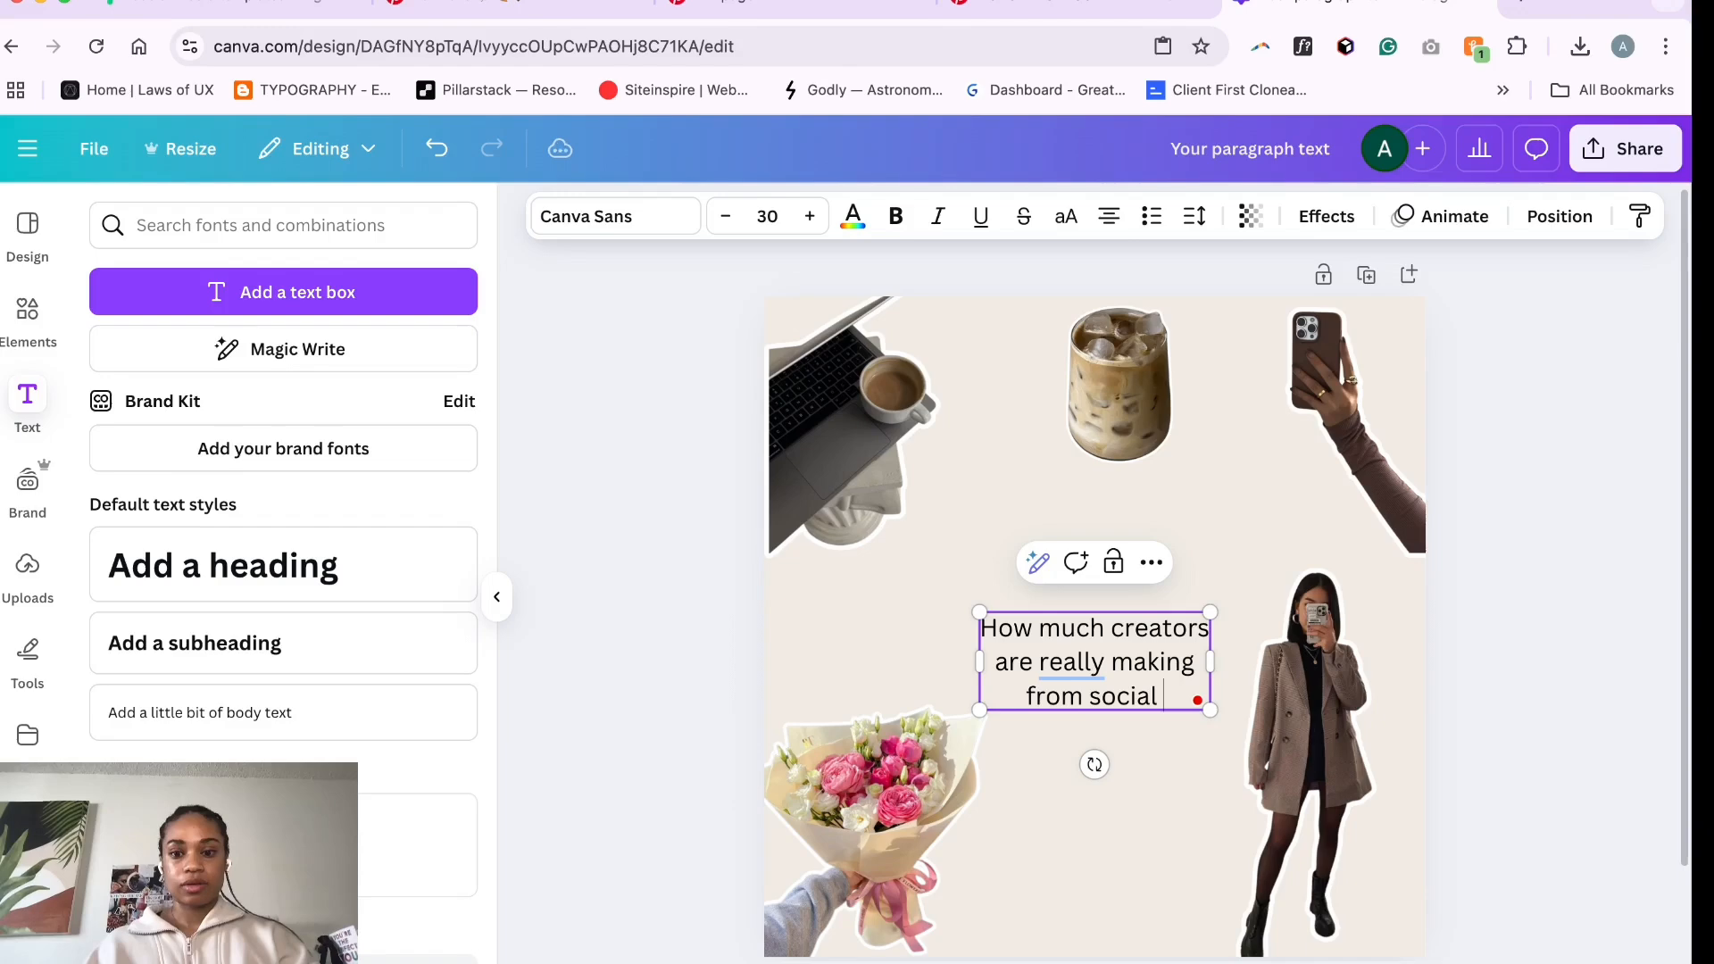
type("from social media")
left_click(1185, 753)
left_click(1192, 764)
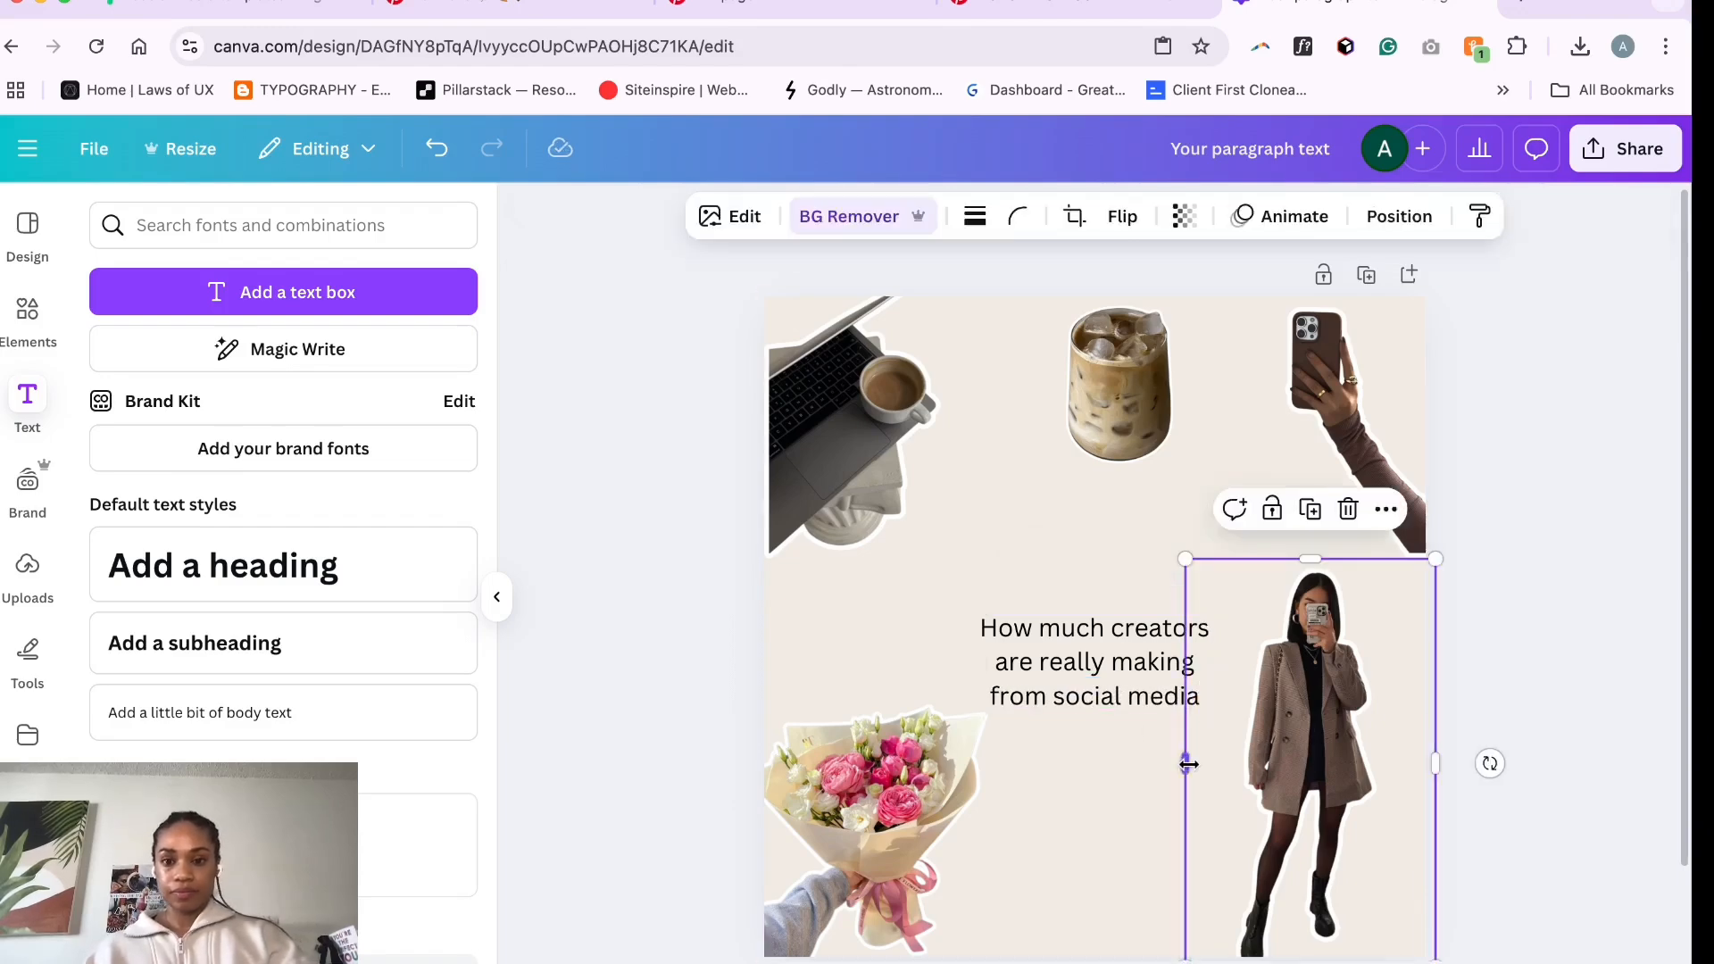
- Increase the title's font size to 38 and move the text box up slightly
left_click(1114, 699)
left_click(813, 226)
left_click(812, 226)
left_click(813, 225)
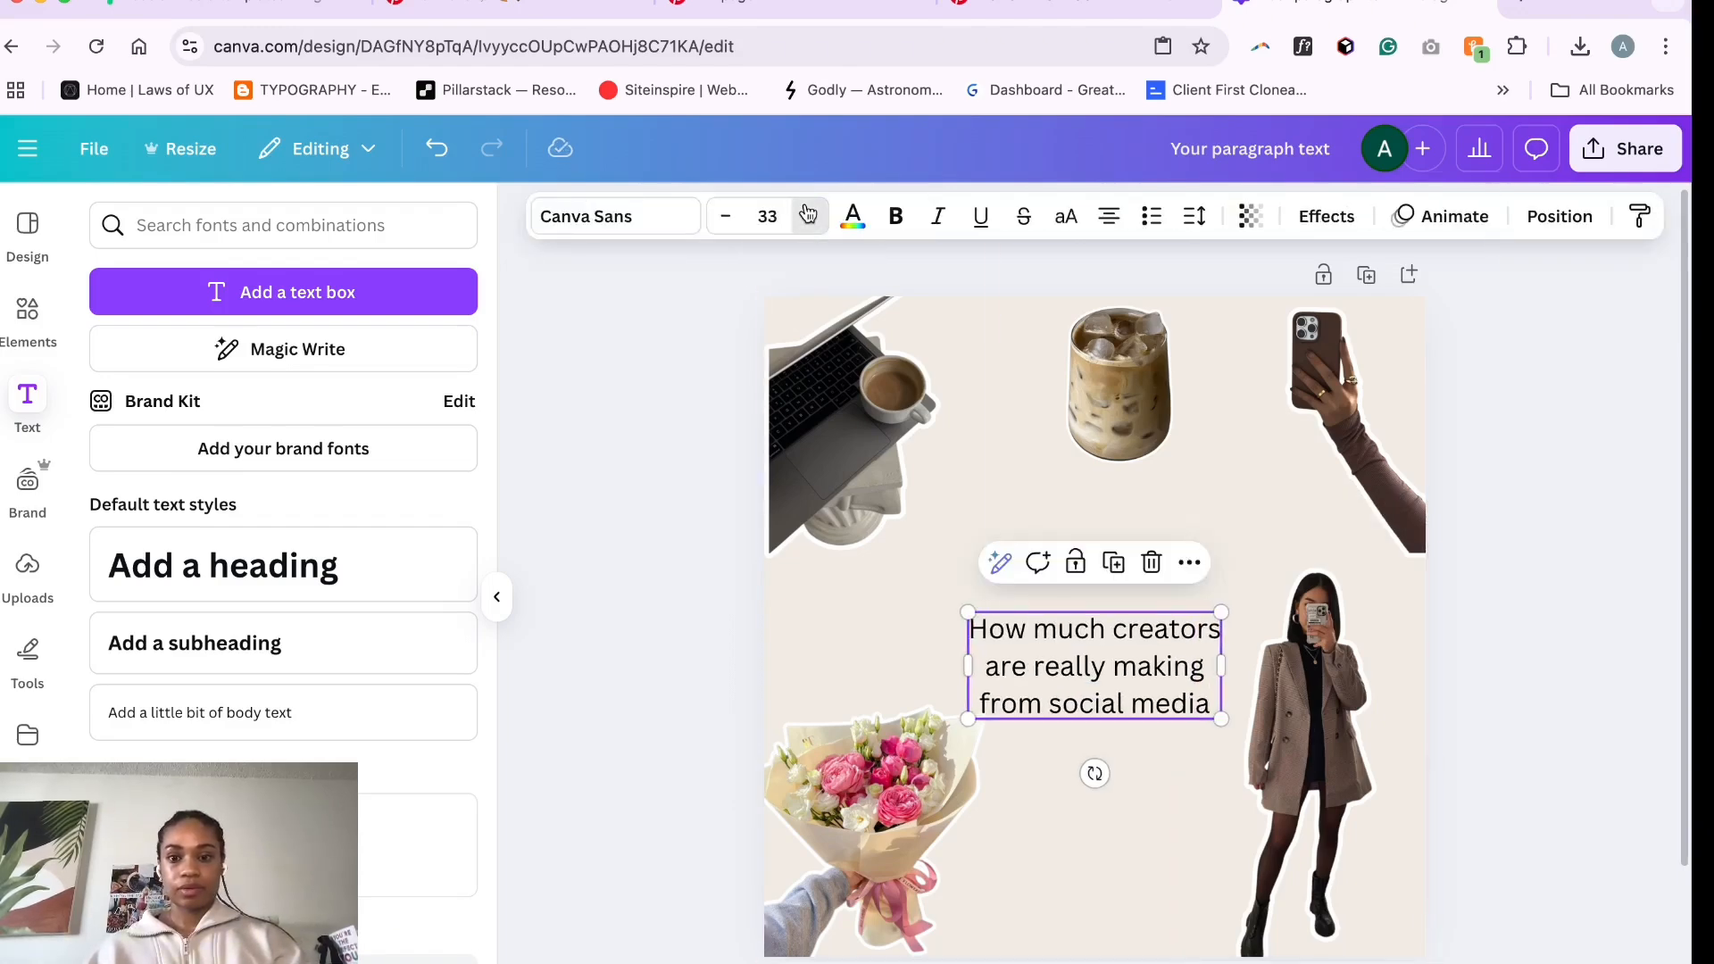
left_click(812, 226)
left_click(813, 226)
left_click(812, 226)
left_click(813, 226)
left_click(813, 226)
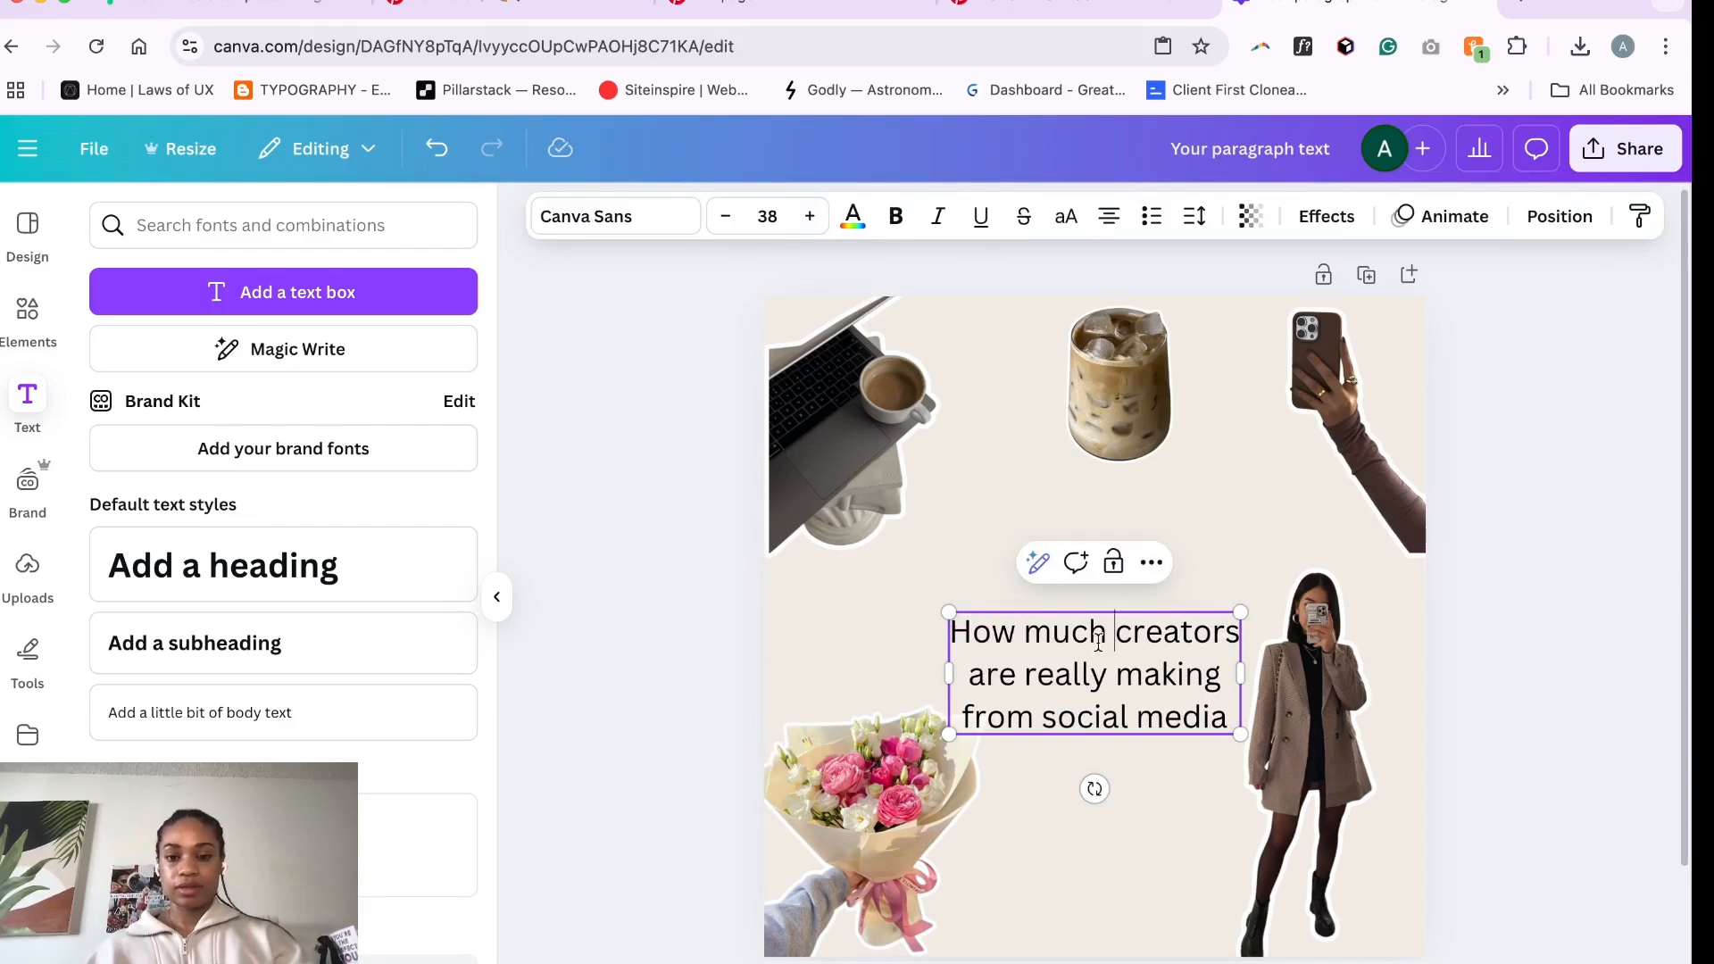
left_click(844, 329)
left_click(1094, 668)
left_click_drag(1092, 554, 1092, 581)
- Change the title's font to Playfair Display
left_click(652, 213)
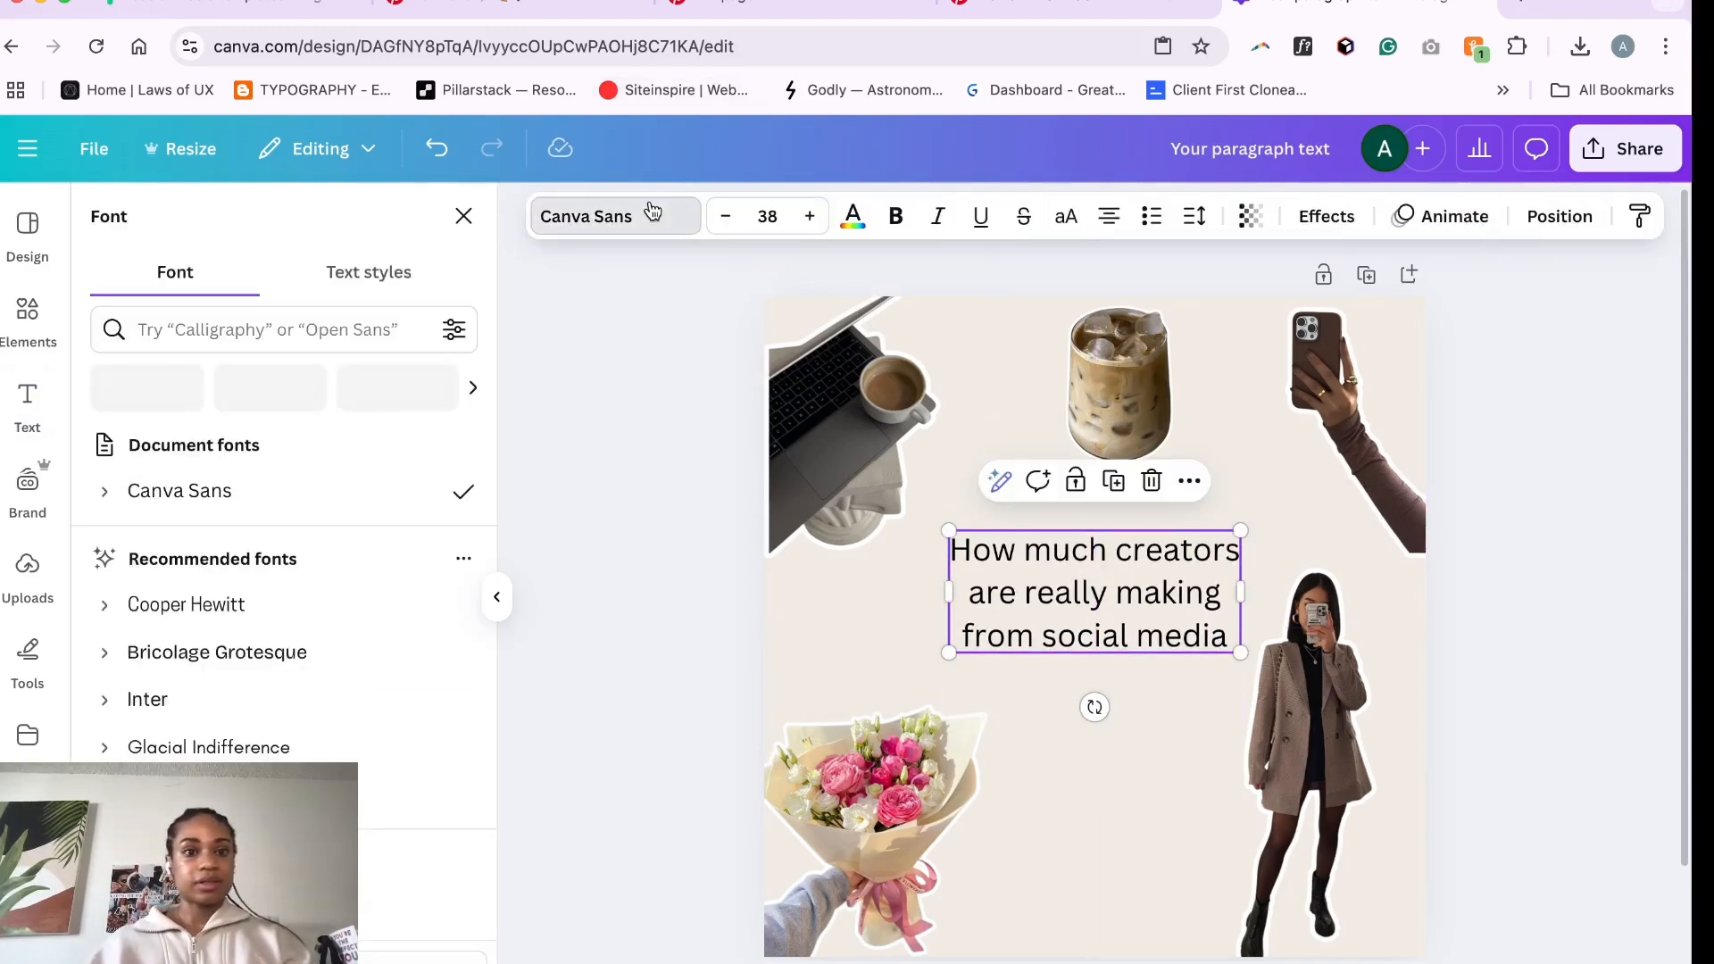
type("playf")
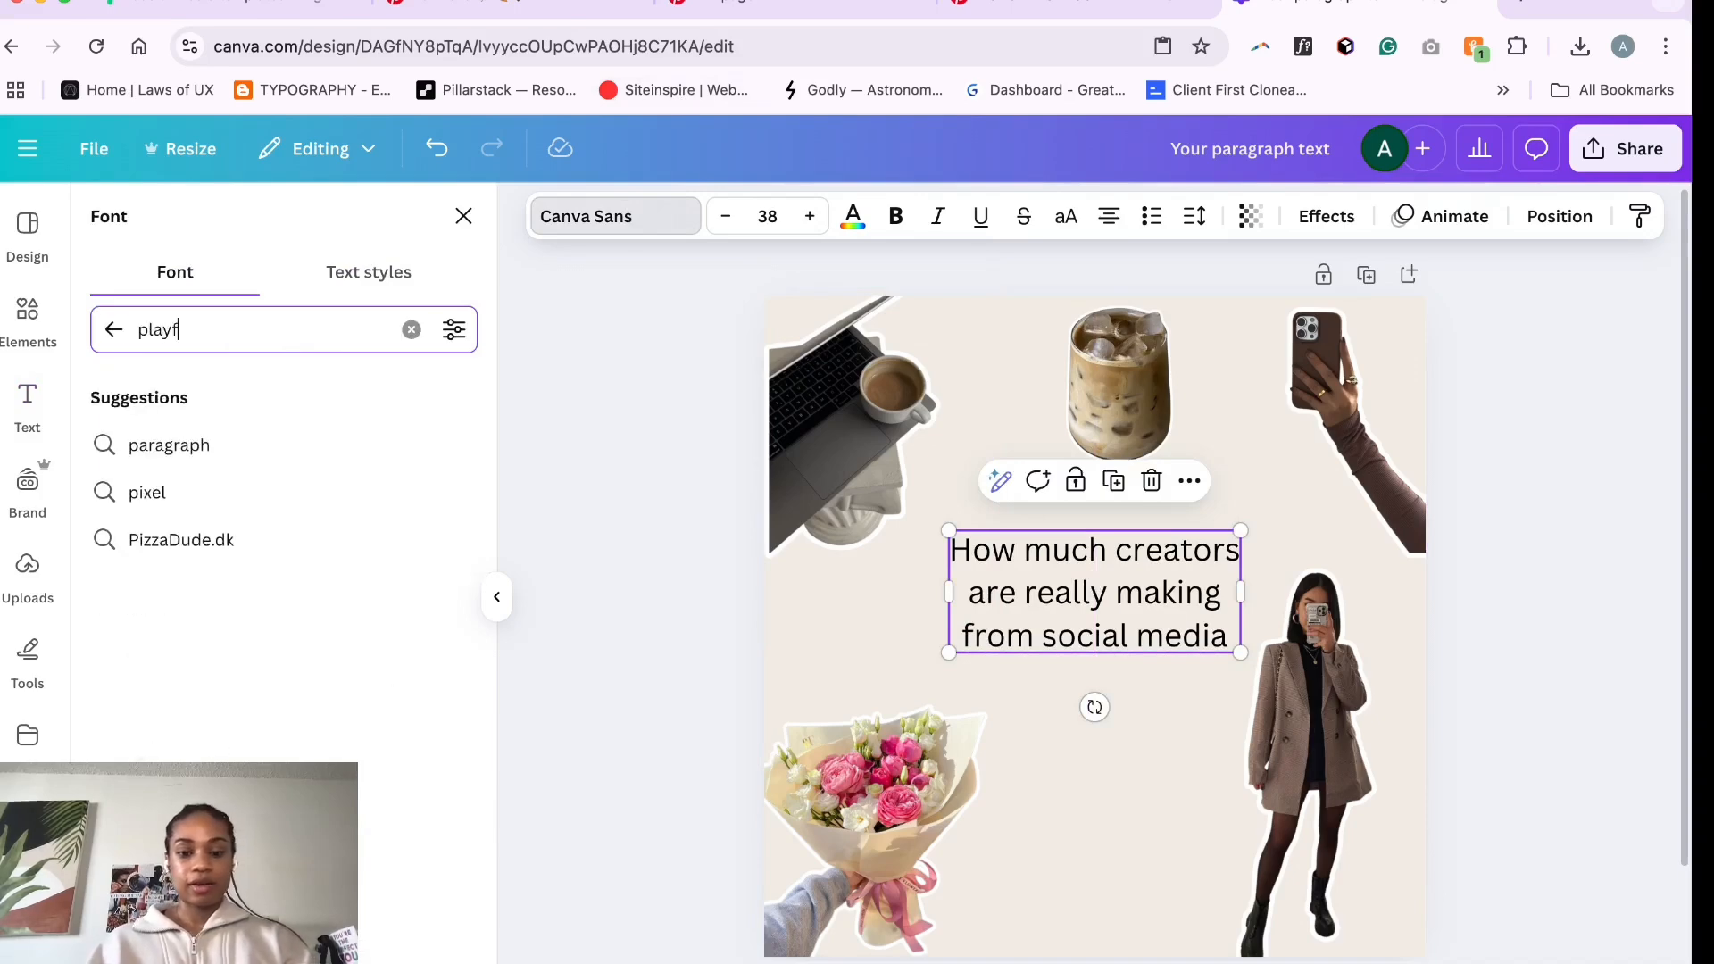
left_click(175, 446)
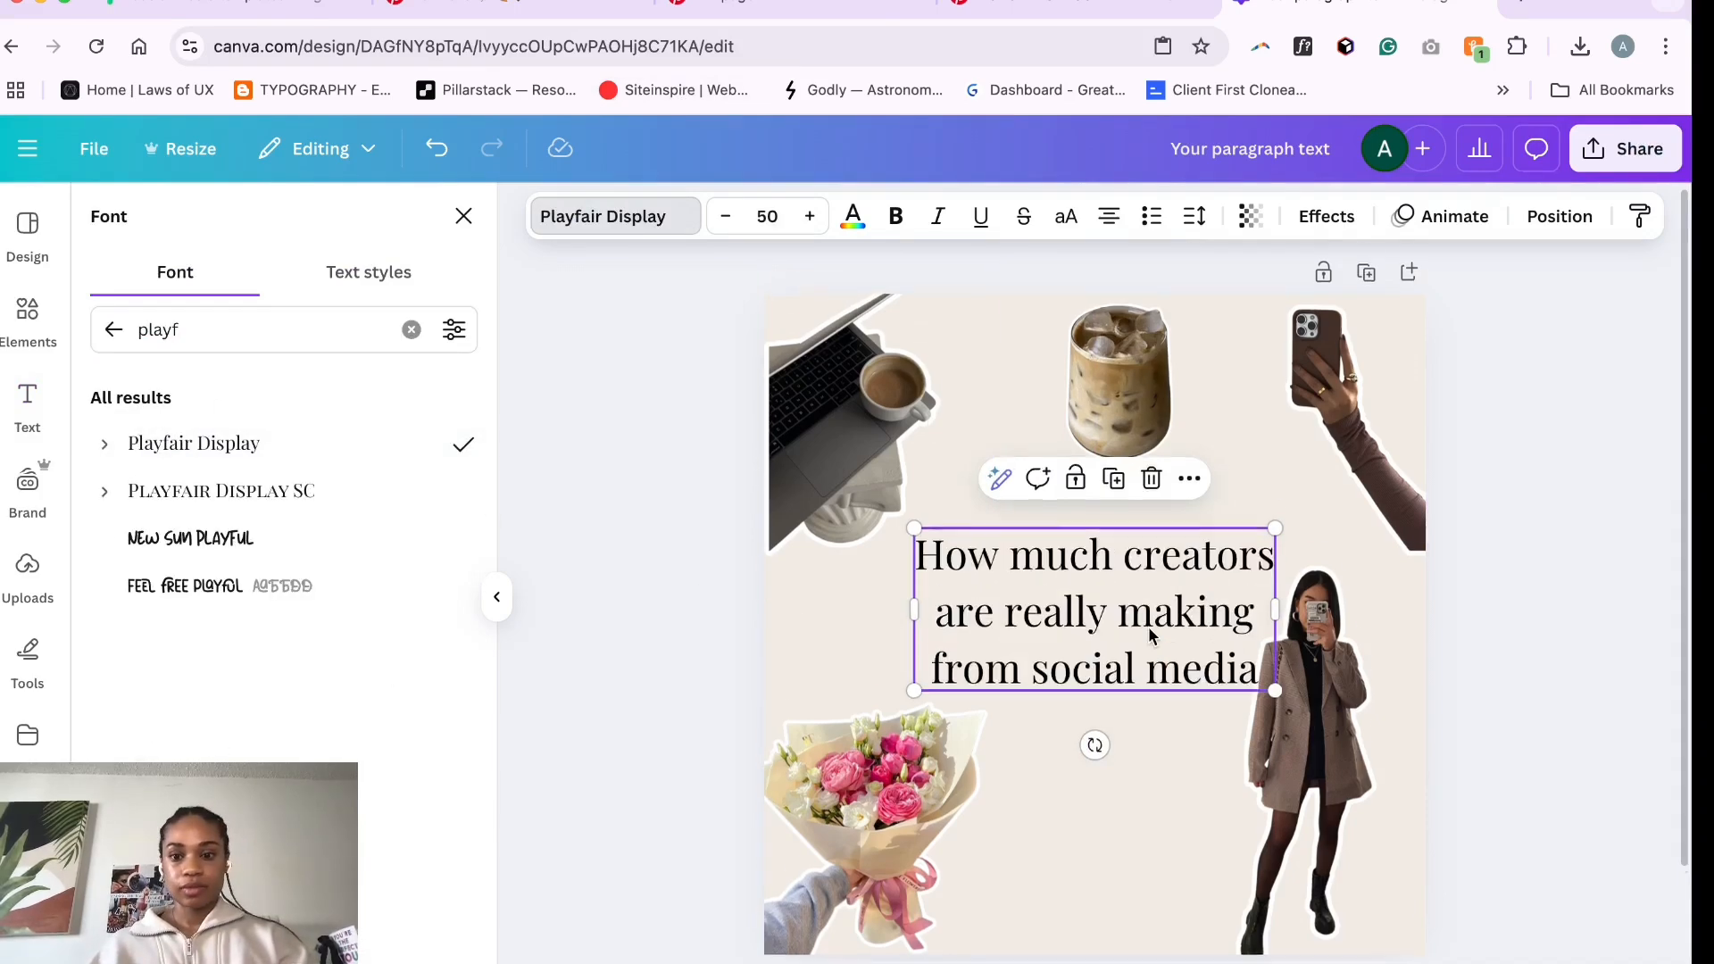
- Widen the title text box to the right
double_click(1126, 643)
left_click(1030, 645)
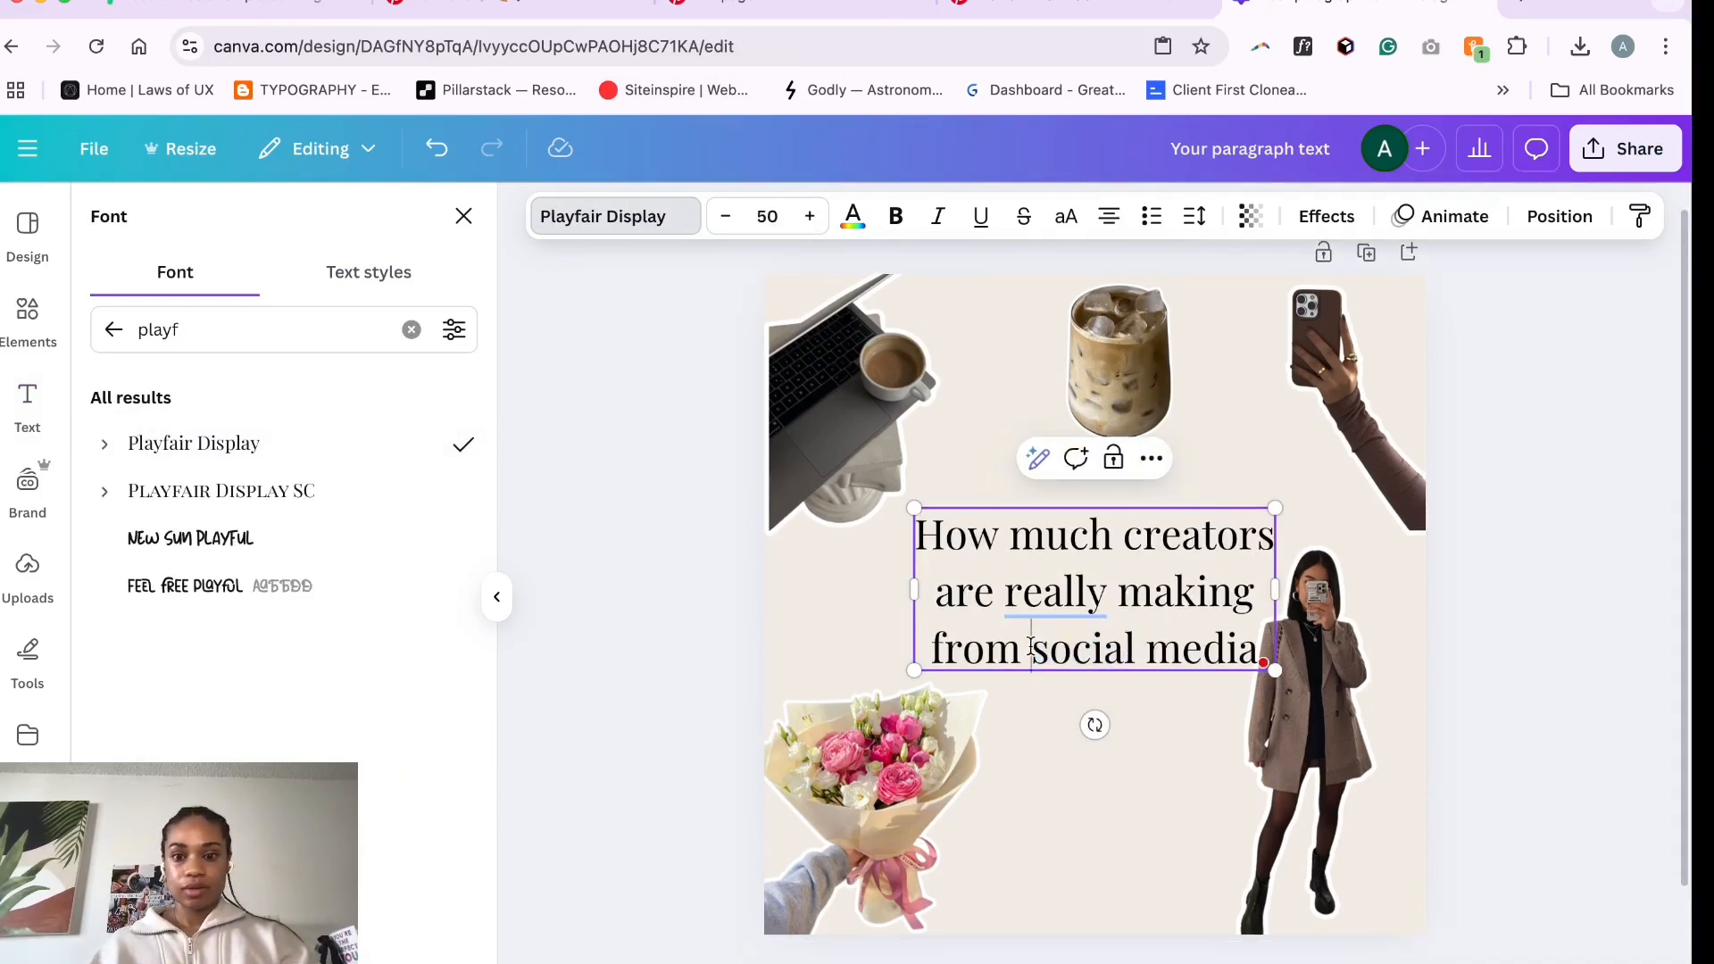
left_click_drag(1032, 646, 1257, 658)
left_click(1231, 653)
left_click_drag(1276, 590, 1375, 590)
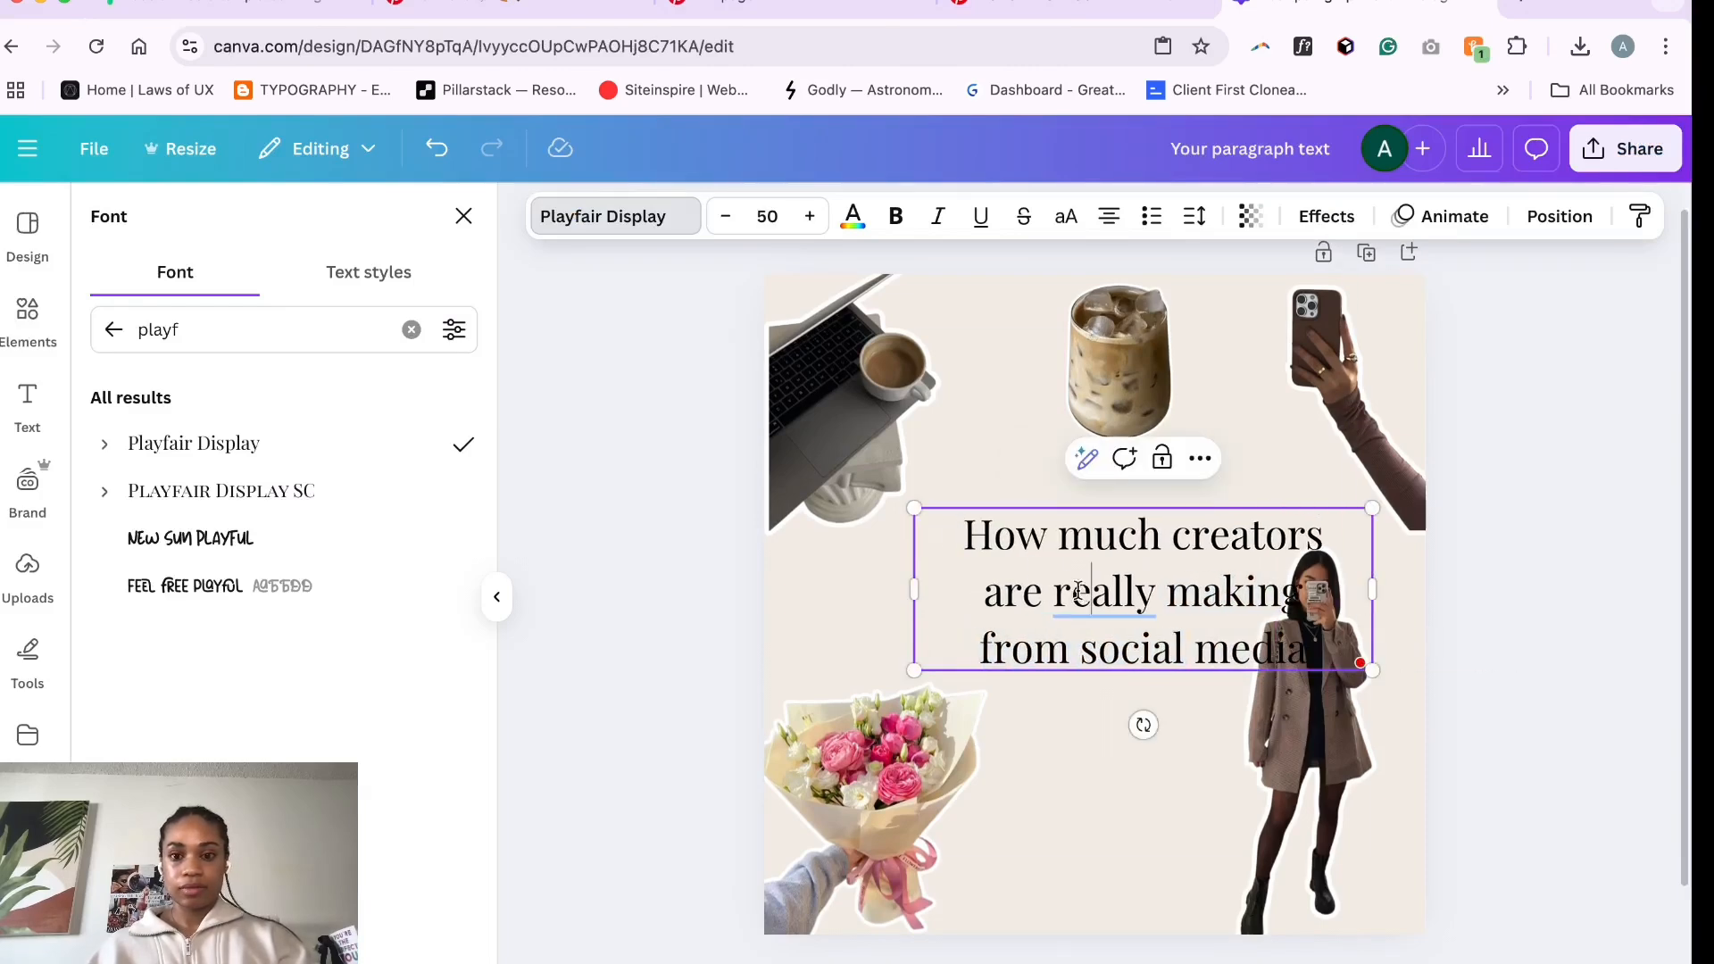
- Remove the line break before "from" so it joins the second line of the title
left_click(884, 594)
left_click_drag(1116, 595, 1069, 555)
double_click(1069, 555)
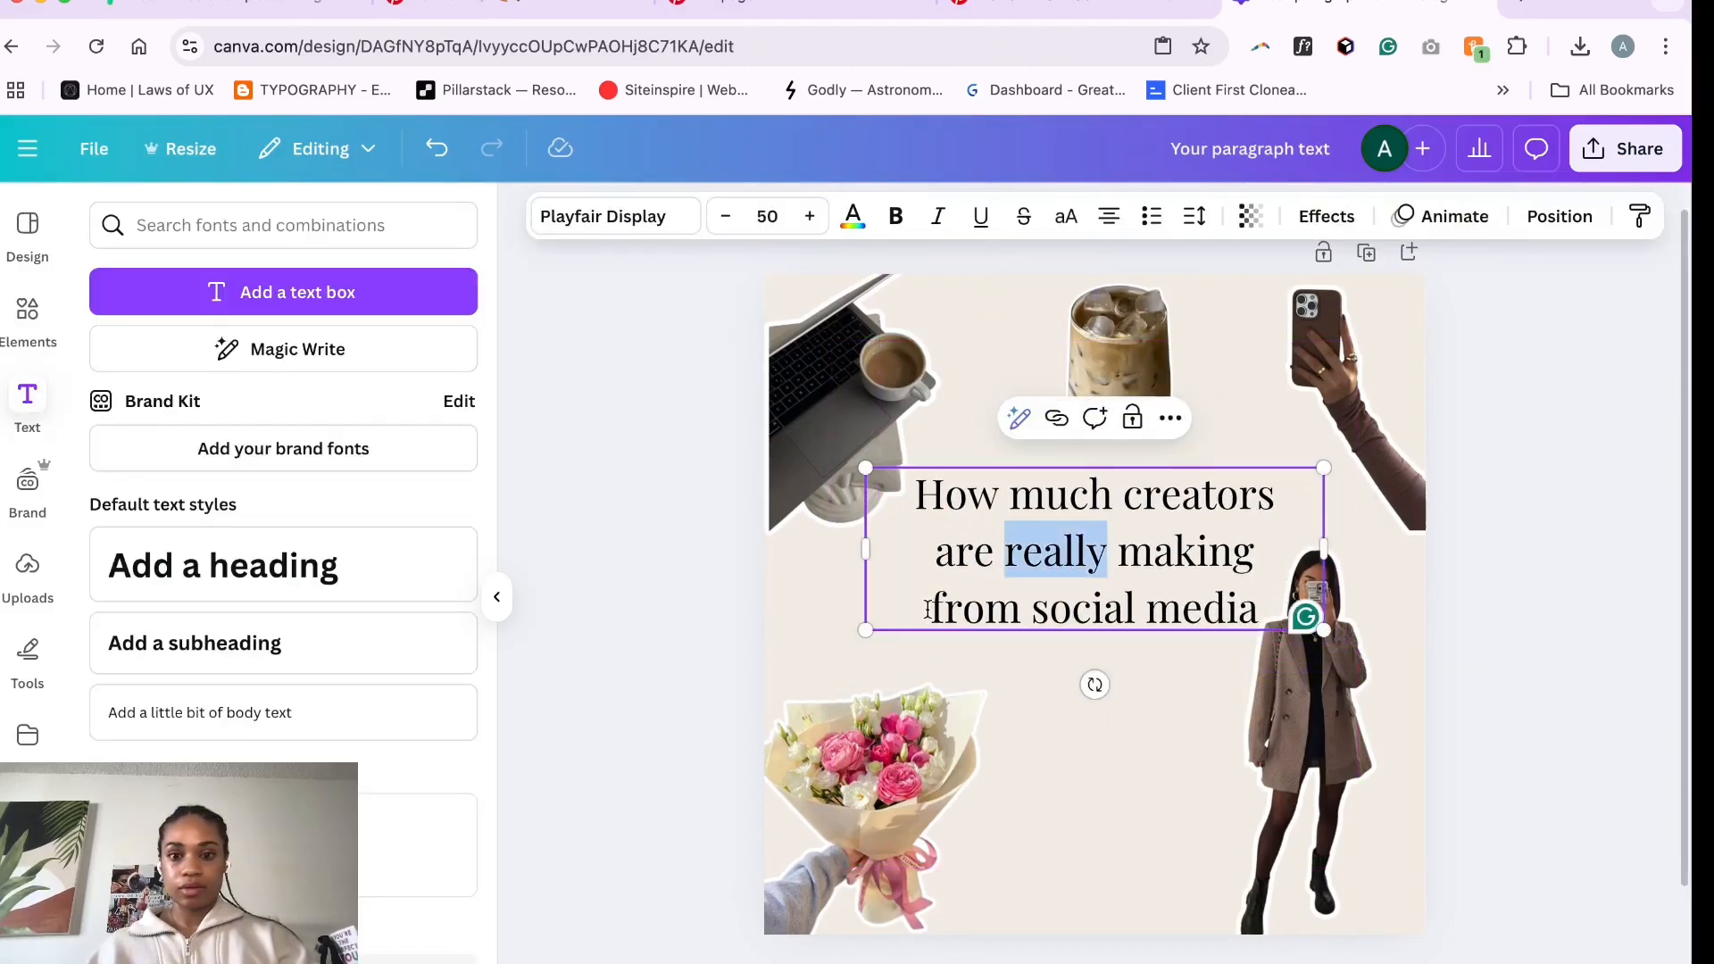
left_click(930, 604)
key("BackSpace")
- Italicize the words "social media" in the title
mouse_move(1325, 549)
left_mouse_down()
mouse_move(1385, 566)
mouse_move(1403, 551)
mouse_move(1337, 550)
left_mouse_up()
left_click_drag(1216, 611, 993, 613)
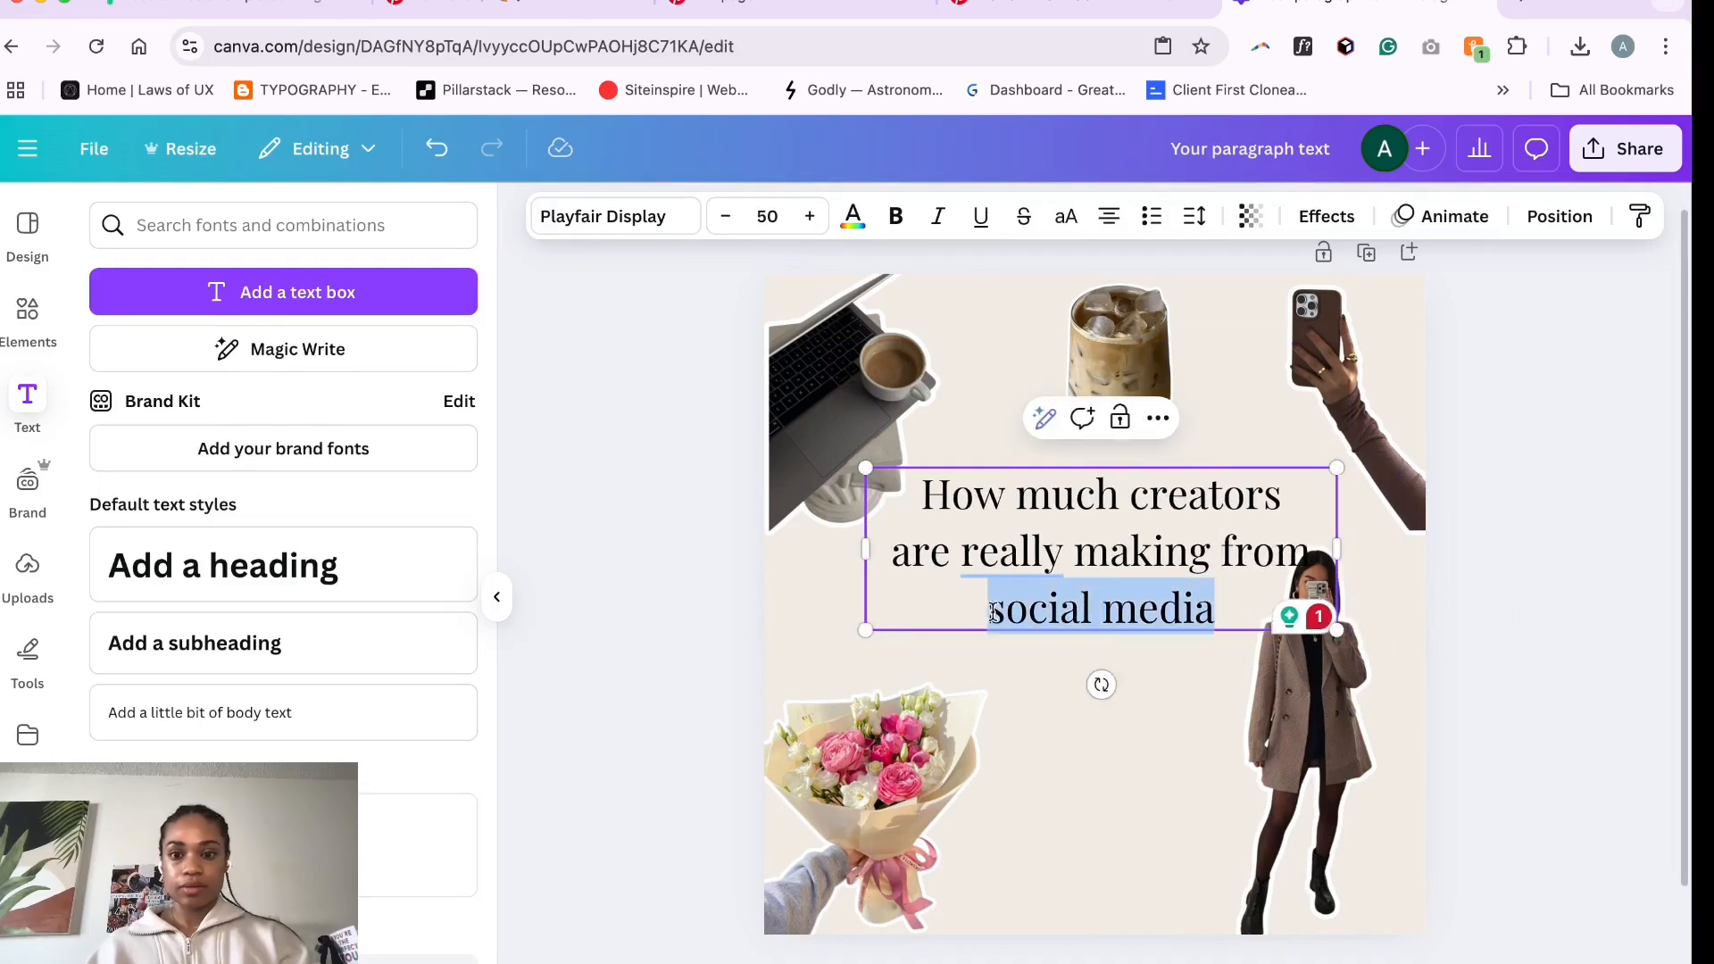
left_click(937, 216)
- Reposition the title and nudge the woman and bouquet images outward toward the edges
left_click(1094, 698)
left_click_drag(1067, 550, 1042, 596)
left_click_drag(1337, 793, 1373, 810)
left_click(1093, 618)
mouse_move(909, 761)
left_mouse_down()
mouse_move(909, 779)
mouse_move(901, 764)
left_mouse_up()
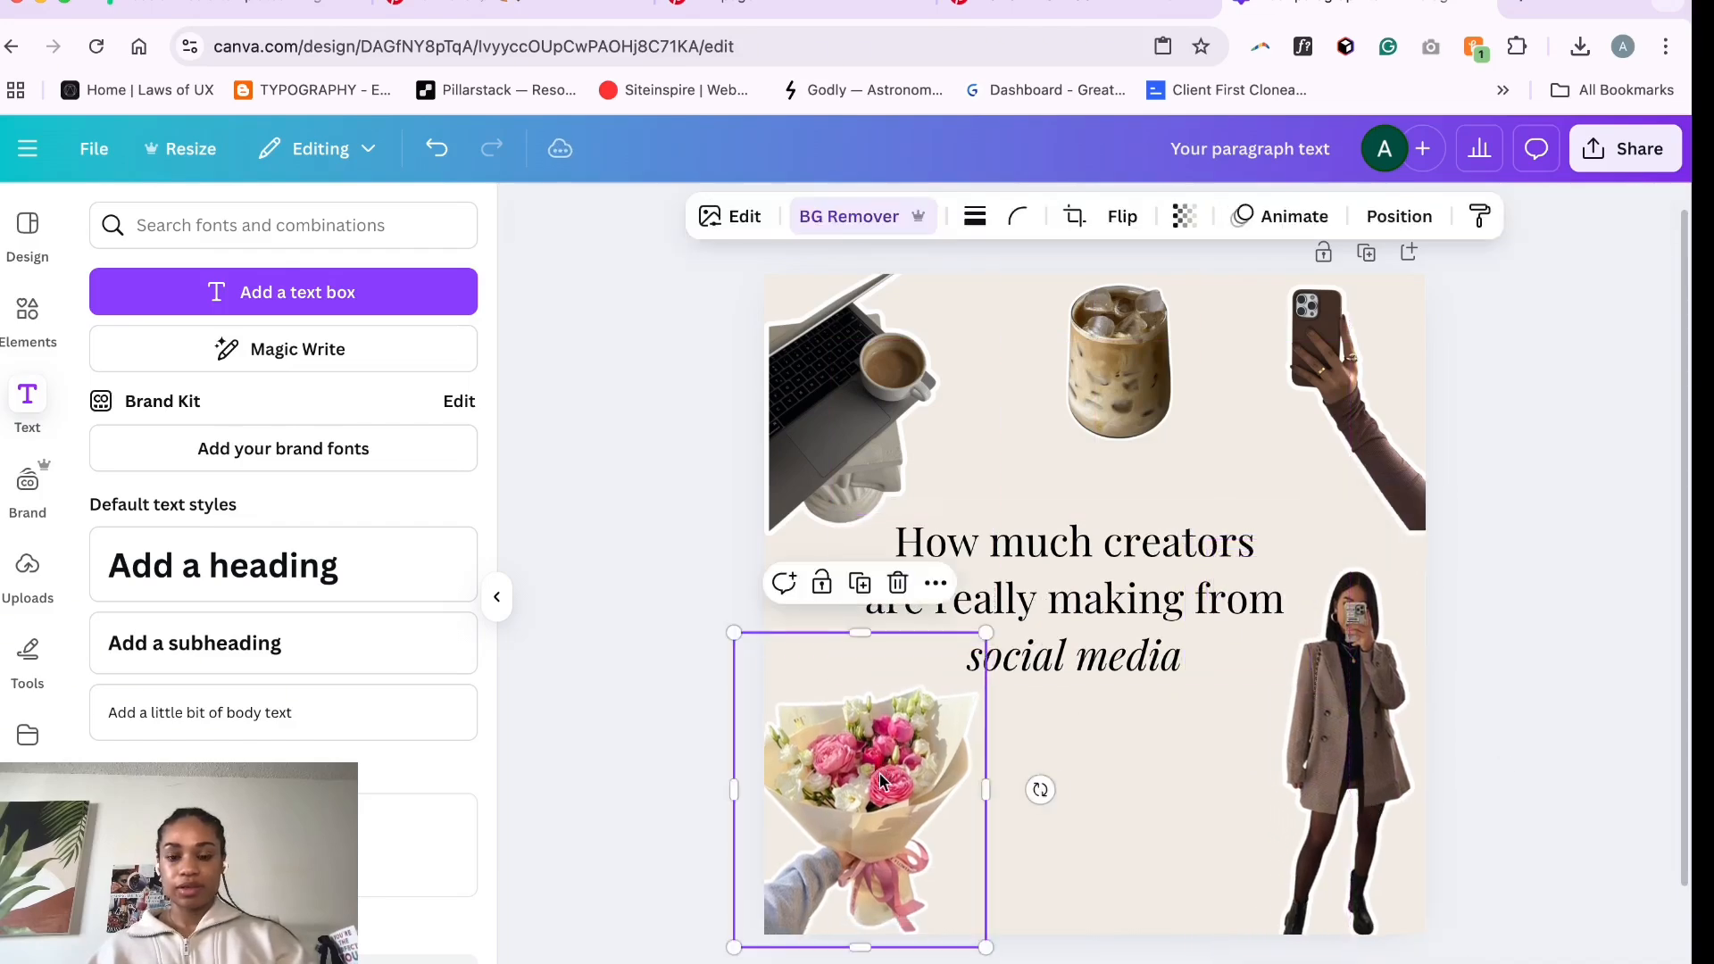
- Increase the title's font size to 55 and adjust the text box width and position
left_click(1095, 586)
left_click(810, 216)
left_click(810, 216)
left_click(810, 216)
left_click(810, 216)
left_click(810, 216)
left_click_drag(841, 600, 929, 596)
left_click_drag(1114, 643, 1086, 587)
- Put "social media" on its own line and widen the title text box
double_click(1044, 677)
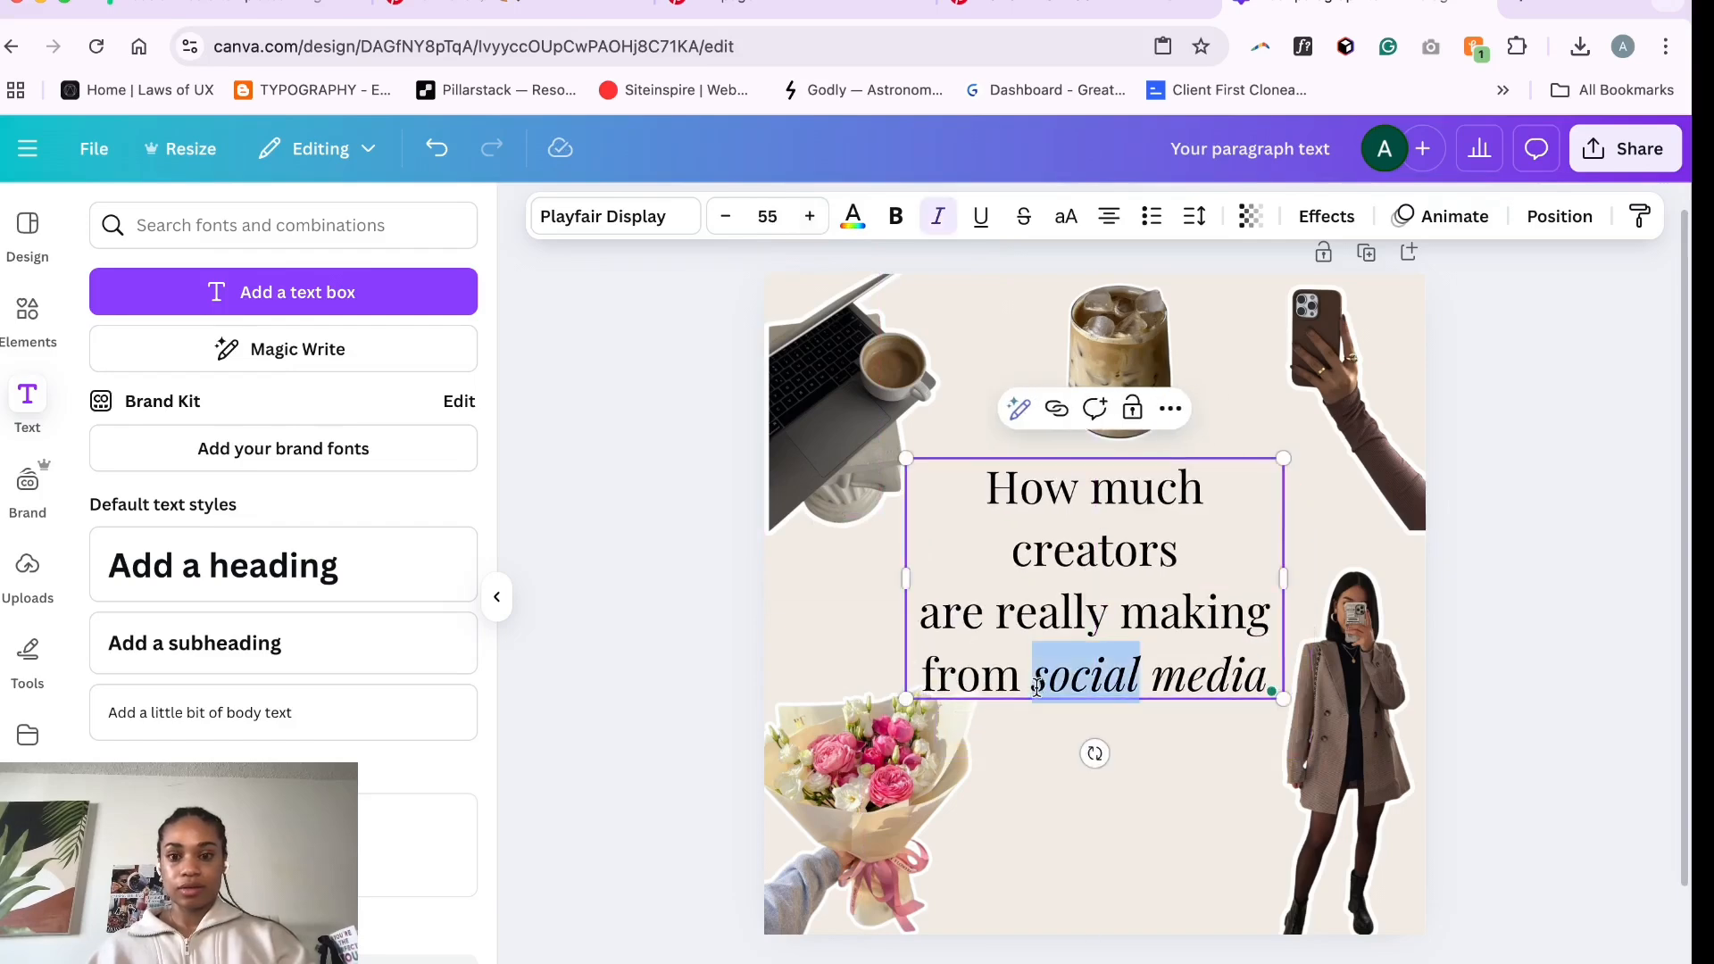
left_click(1033, 676)
key("Return")
left_click_drag(895, 607, 796, 604)
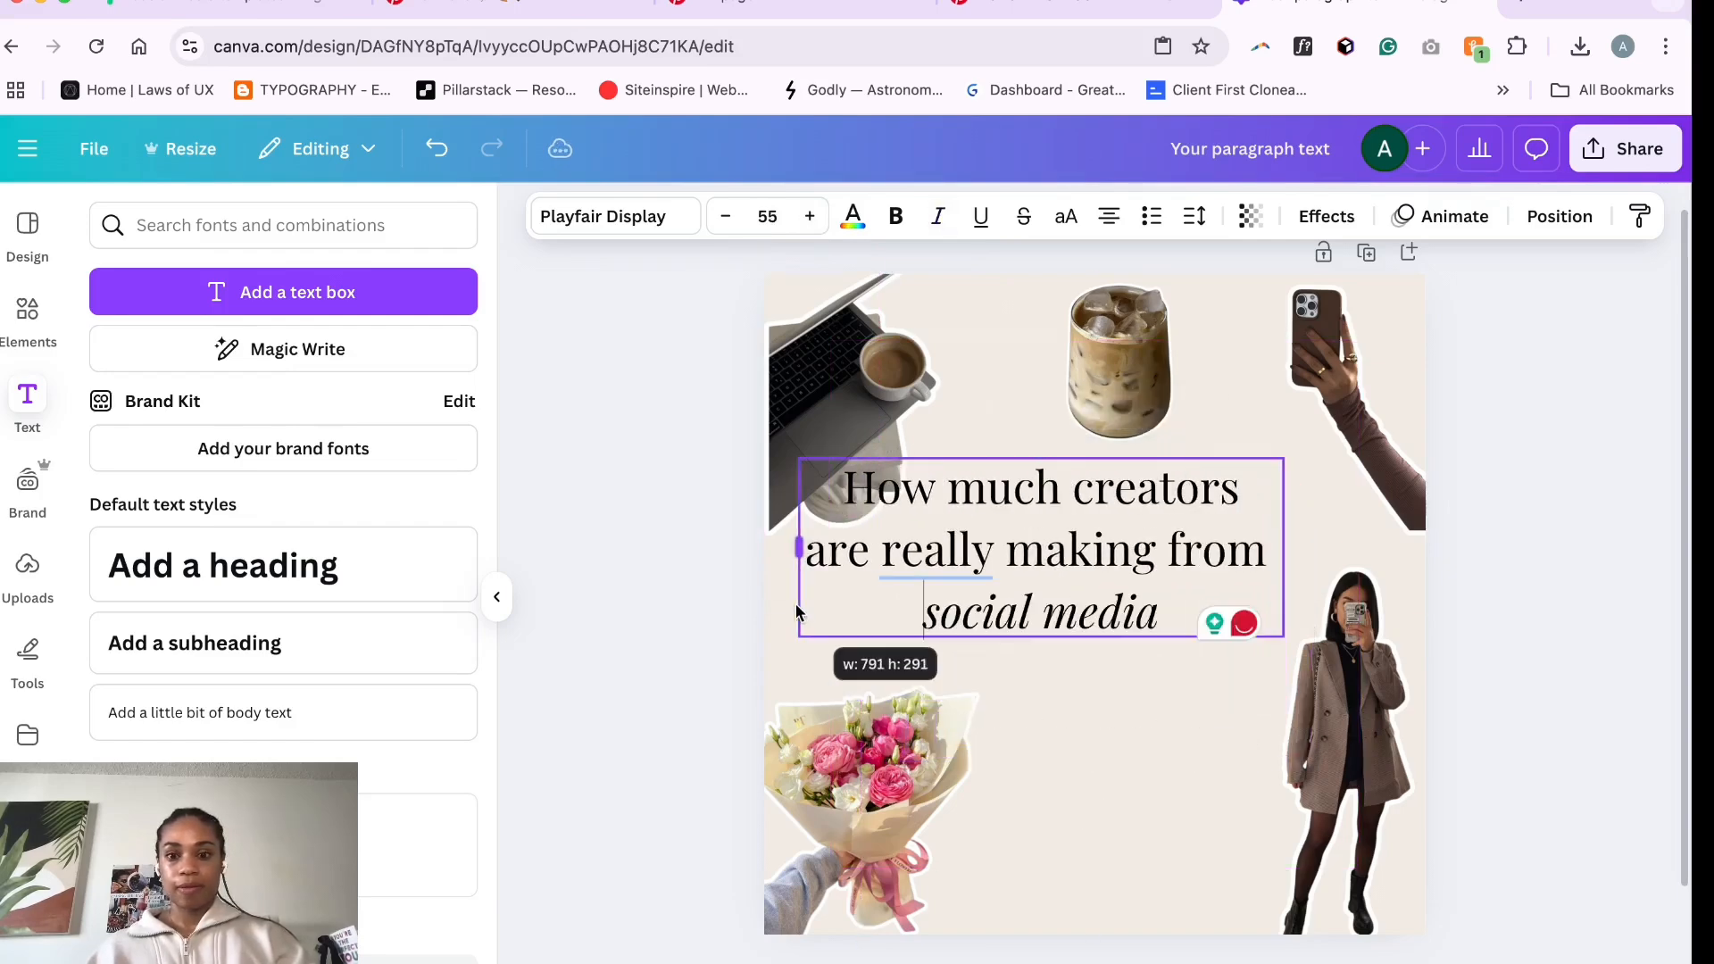
- Center the title text block on the page
left_click(1041, 689)
left_click_drag(1066, 596, 1093, 622)
left_click(1509, 523)
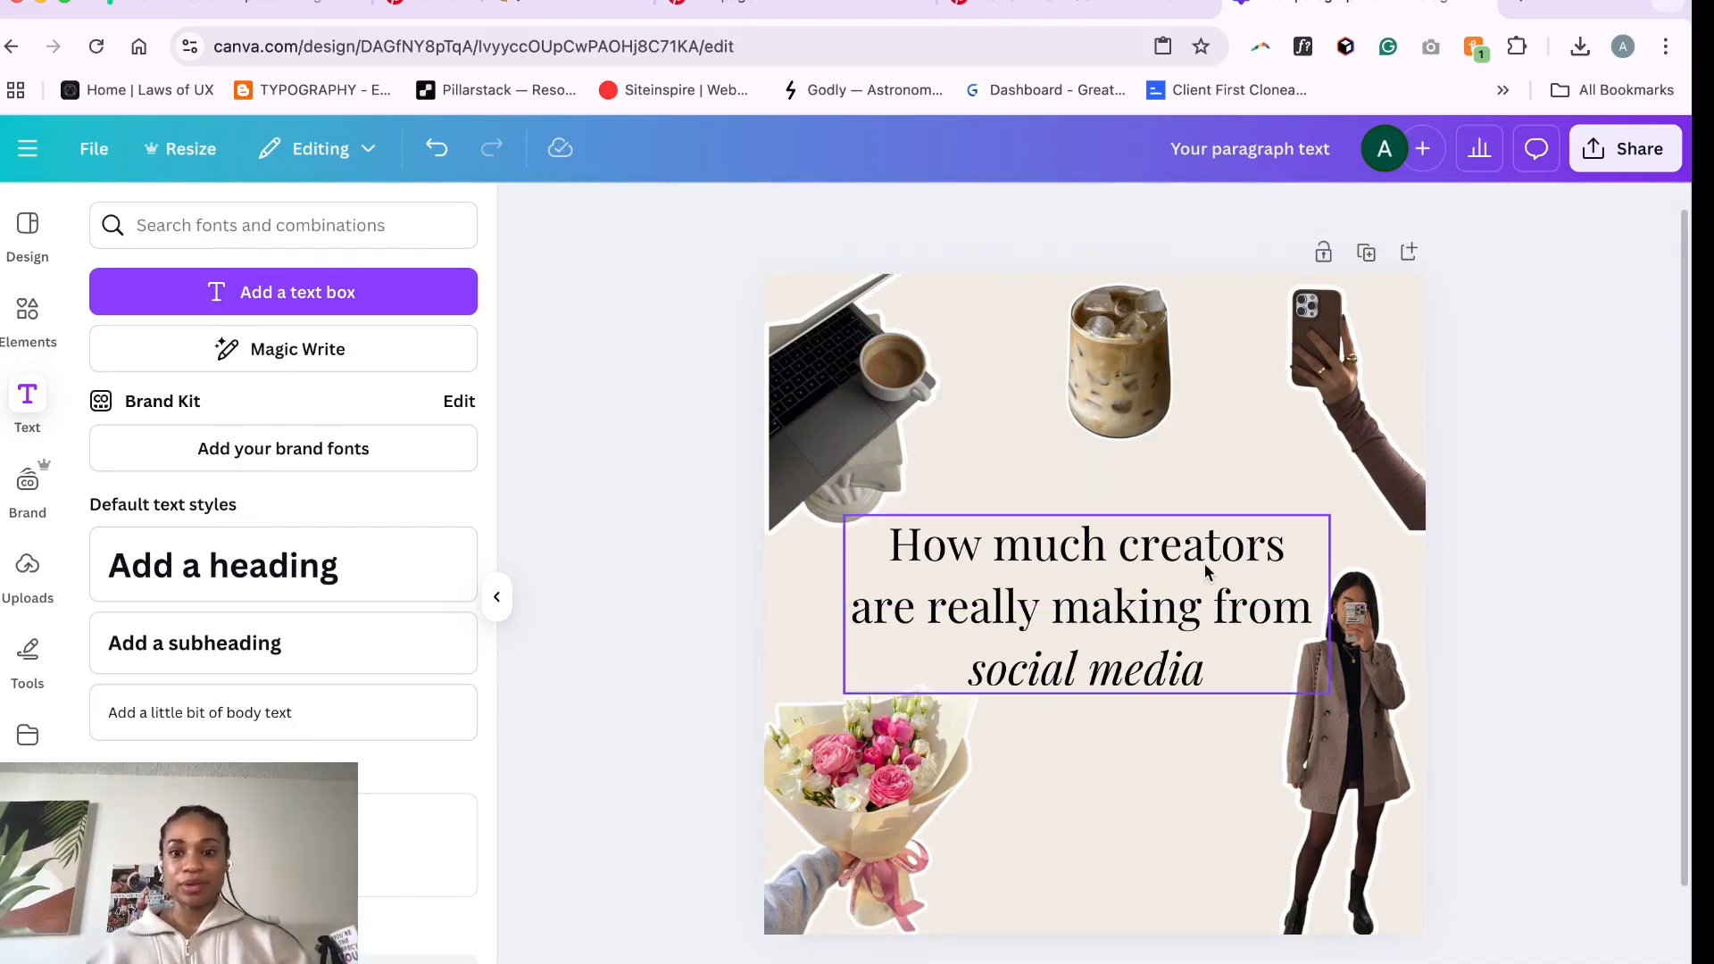
left_click(1090, 601)
left_click(1078, 808)
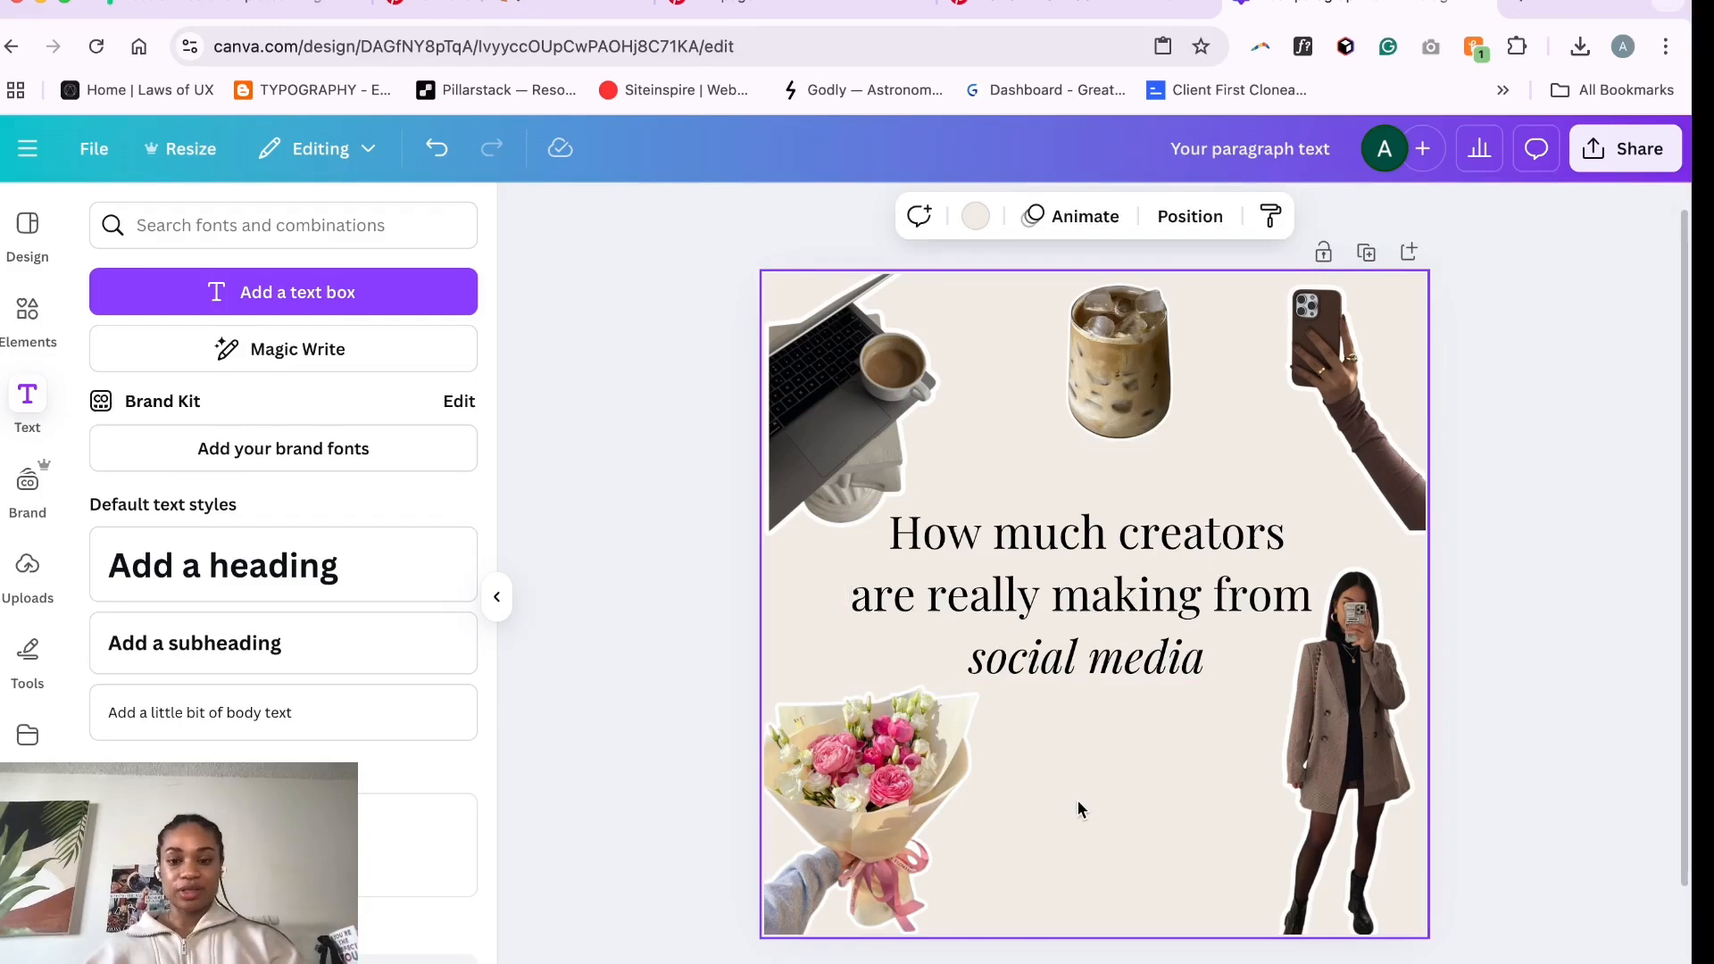
- Add a new text box and move it to the bottom center of the page
key("t")
left_click(1079, 869)
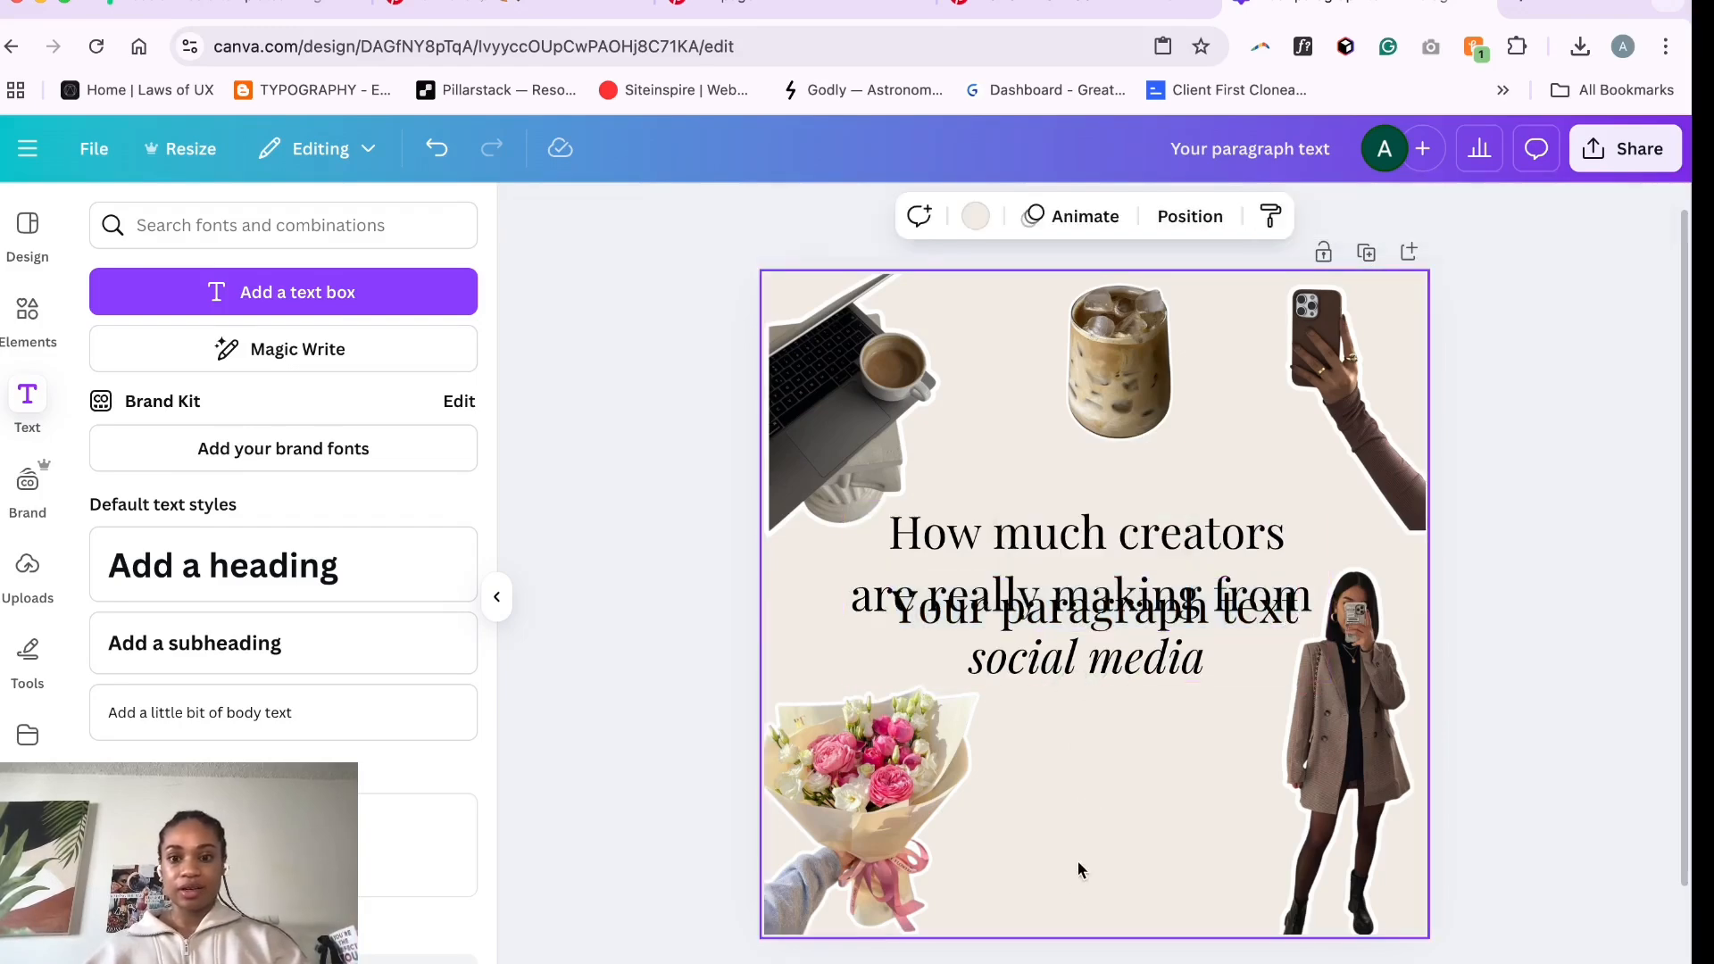
left_click_drag(1080, 605, 1076, 873)
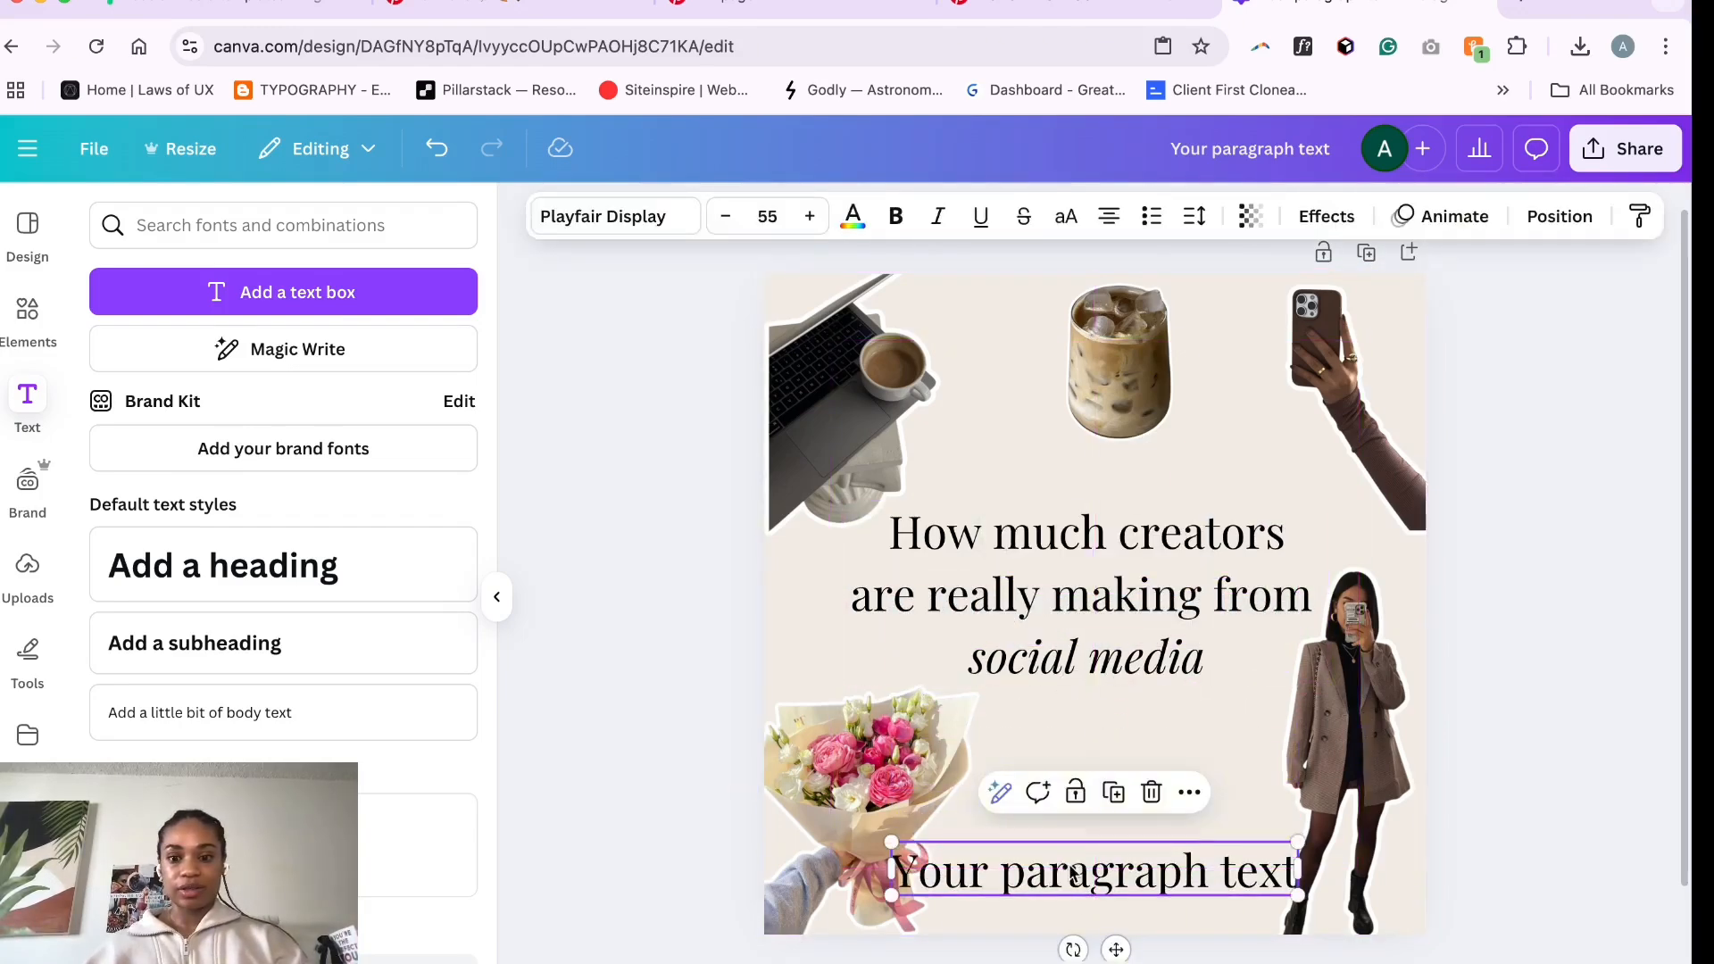
double_click(1069, 866)
type("@your")
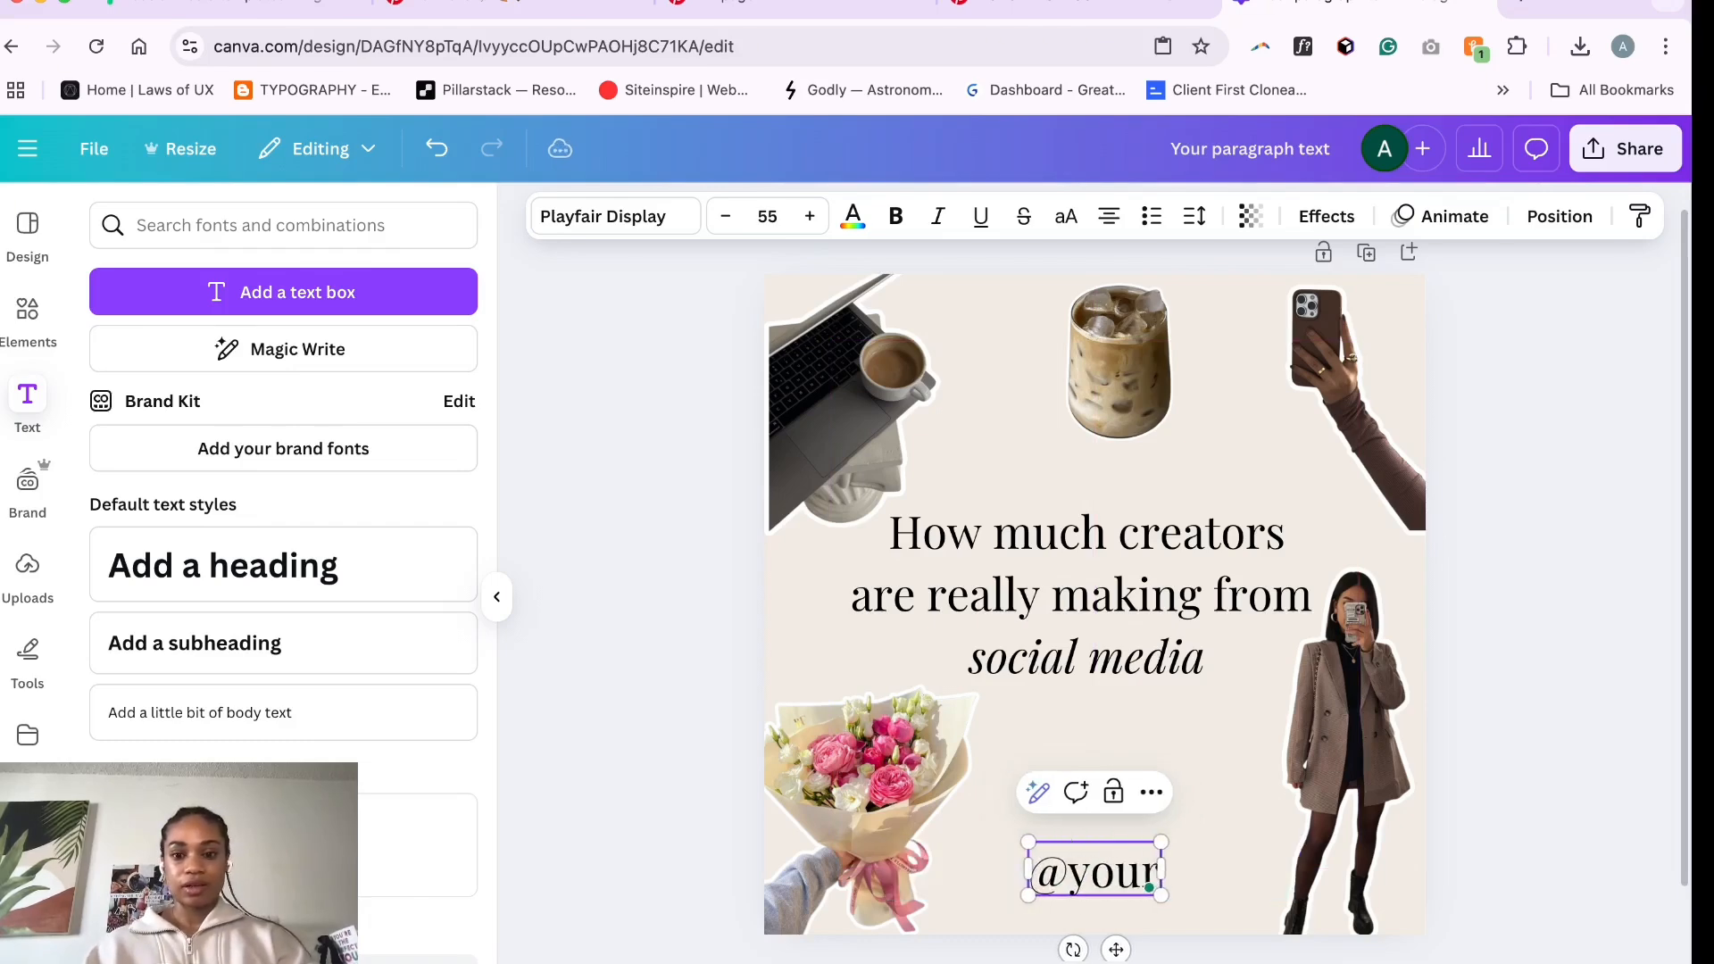
type("handle")
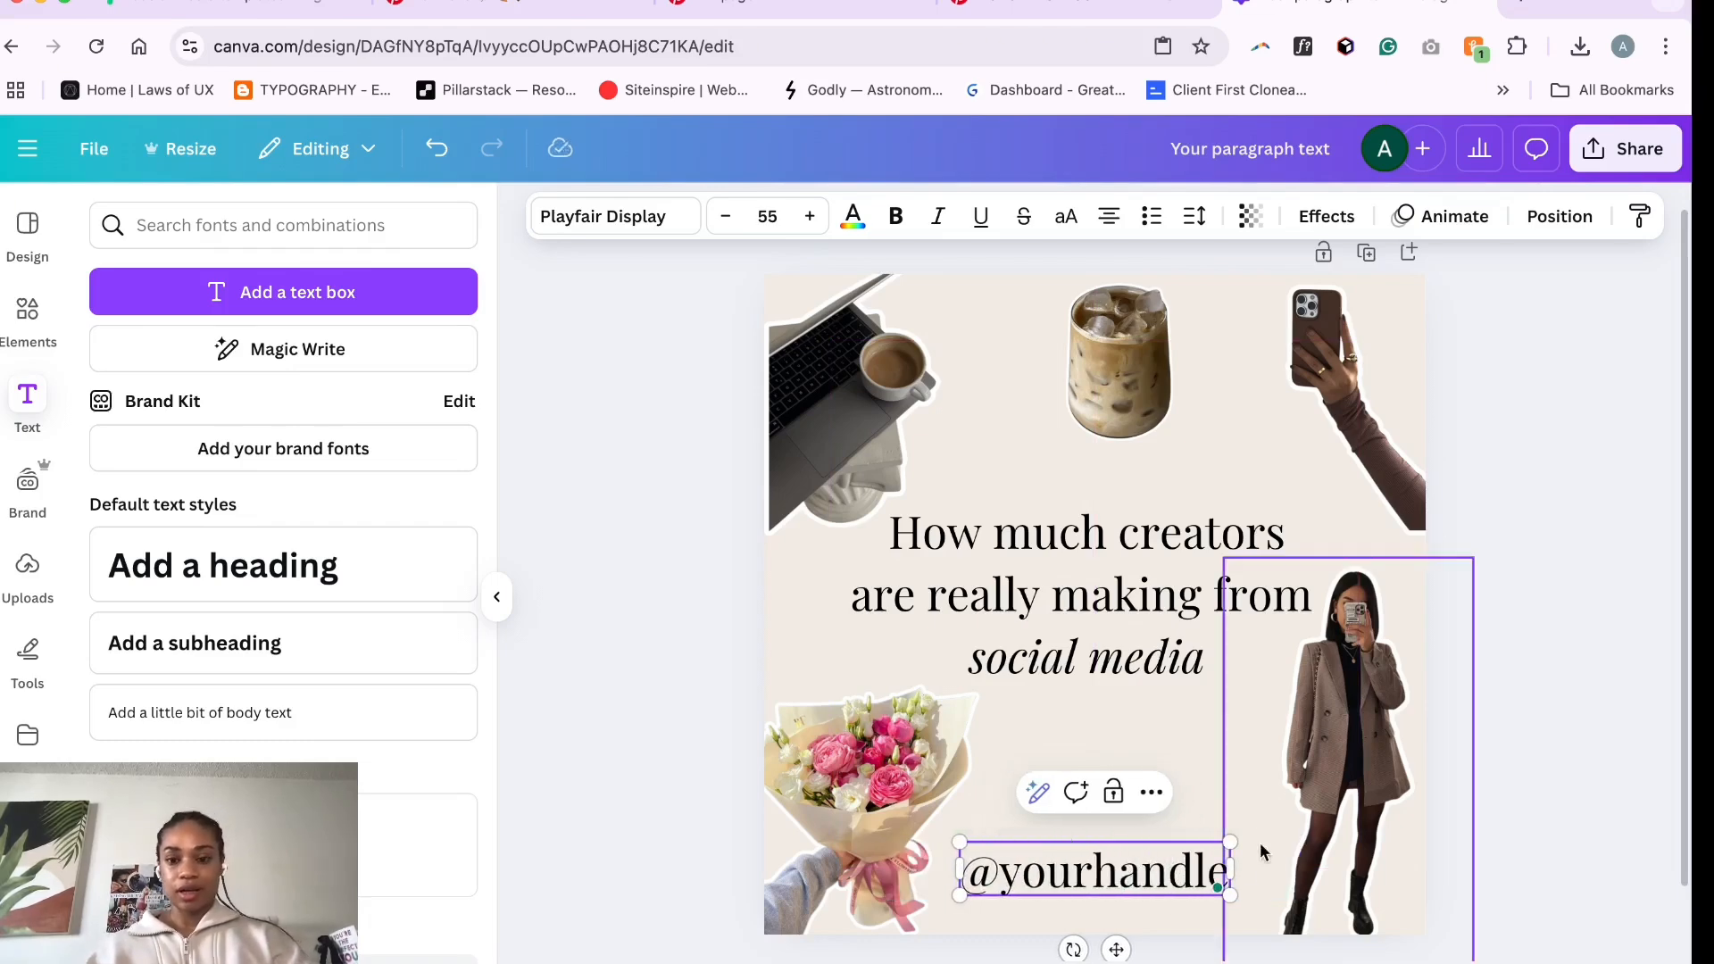
left_click(1260, 845)
left_click(1134, 893)
- Change the handle text's font to Poppins
left_click(622, 216)
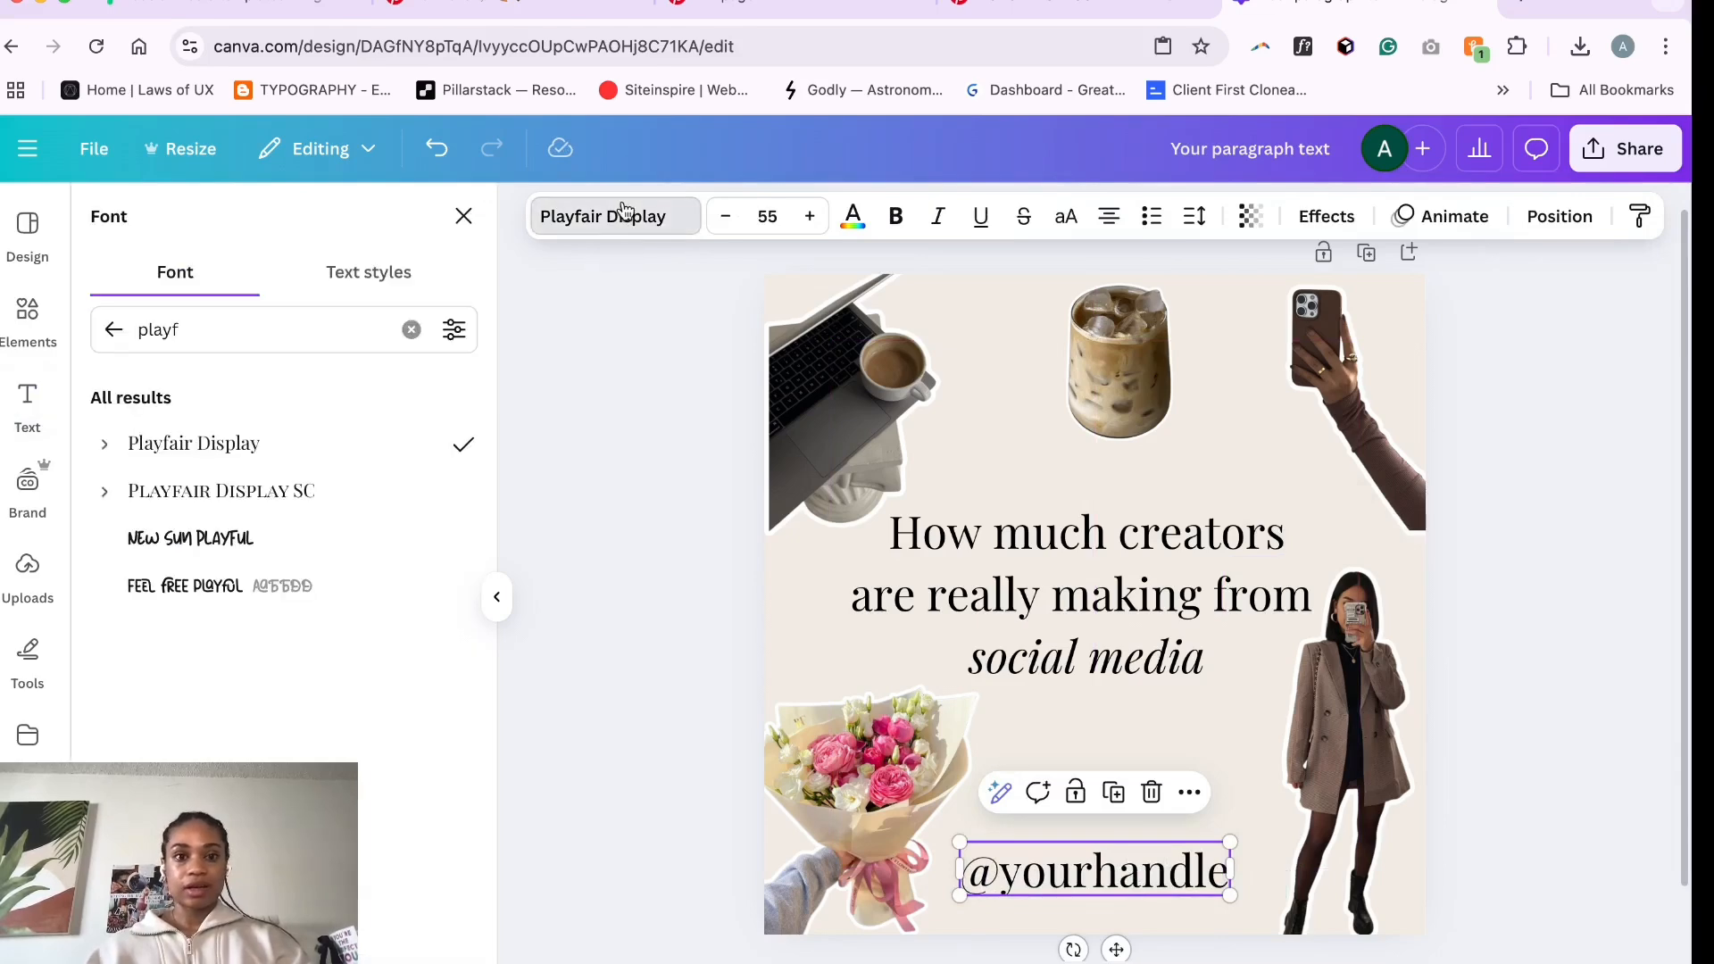
left_click(412, 330)
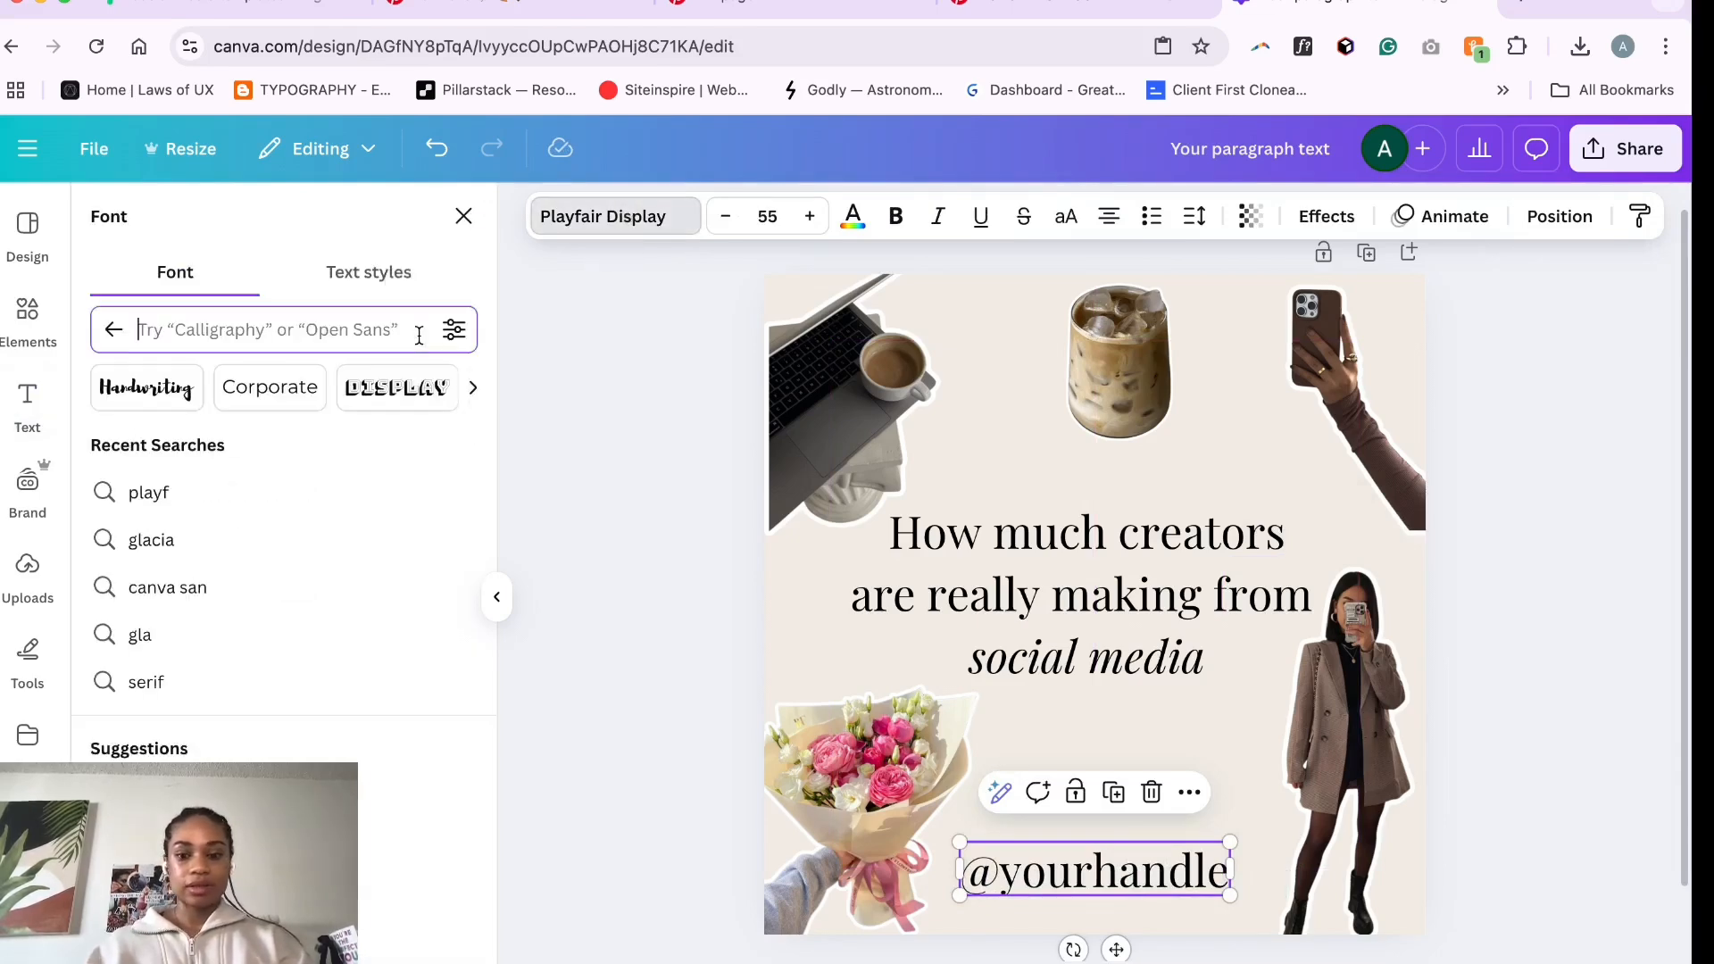
type("popp")
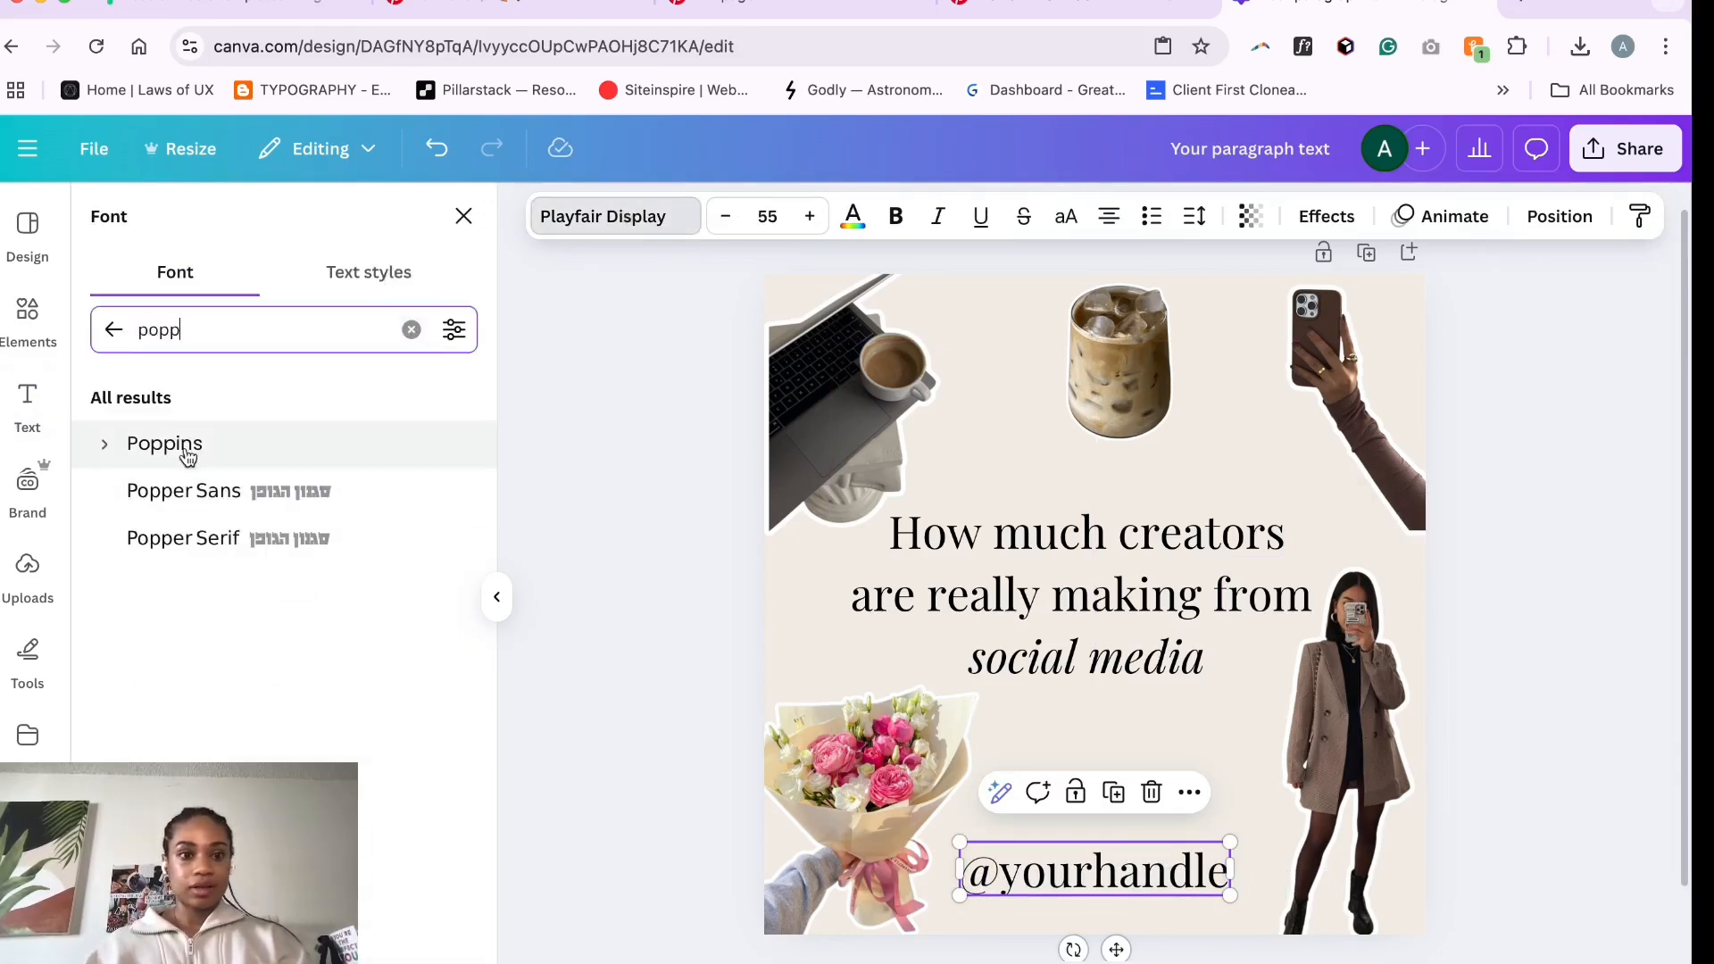
left_click(1241, 808)
left_click(1150, 884)
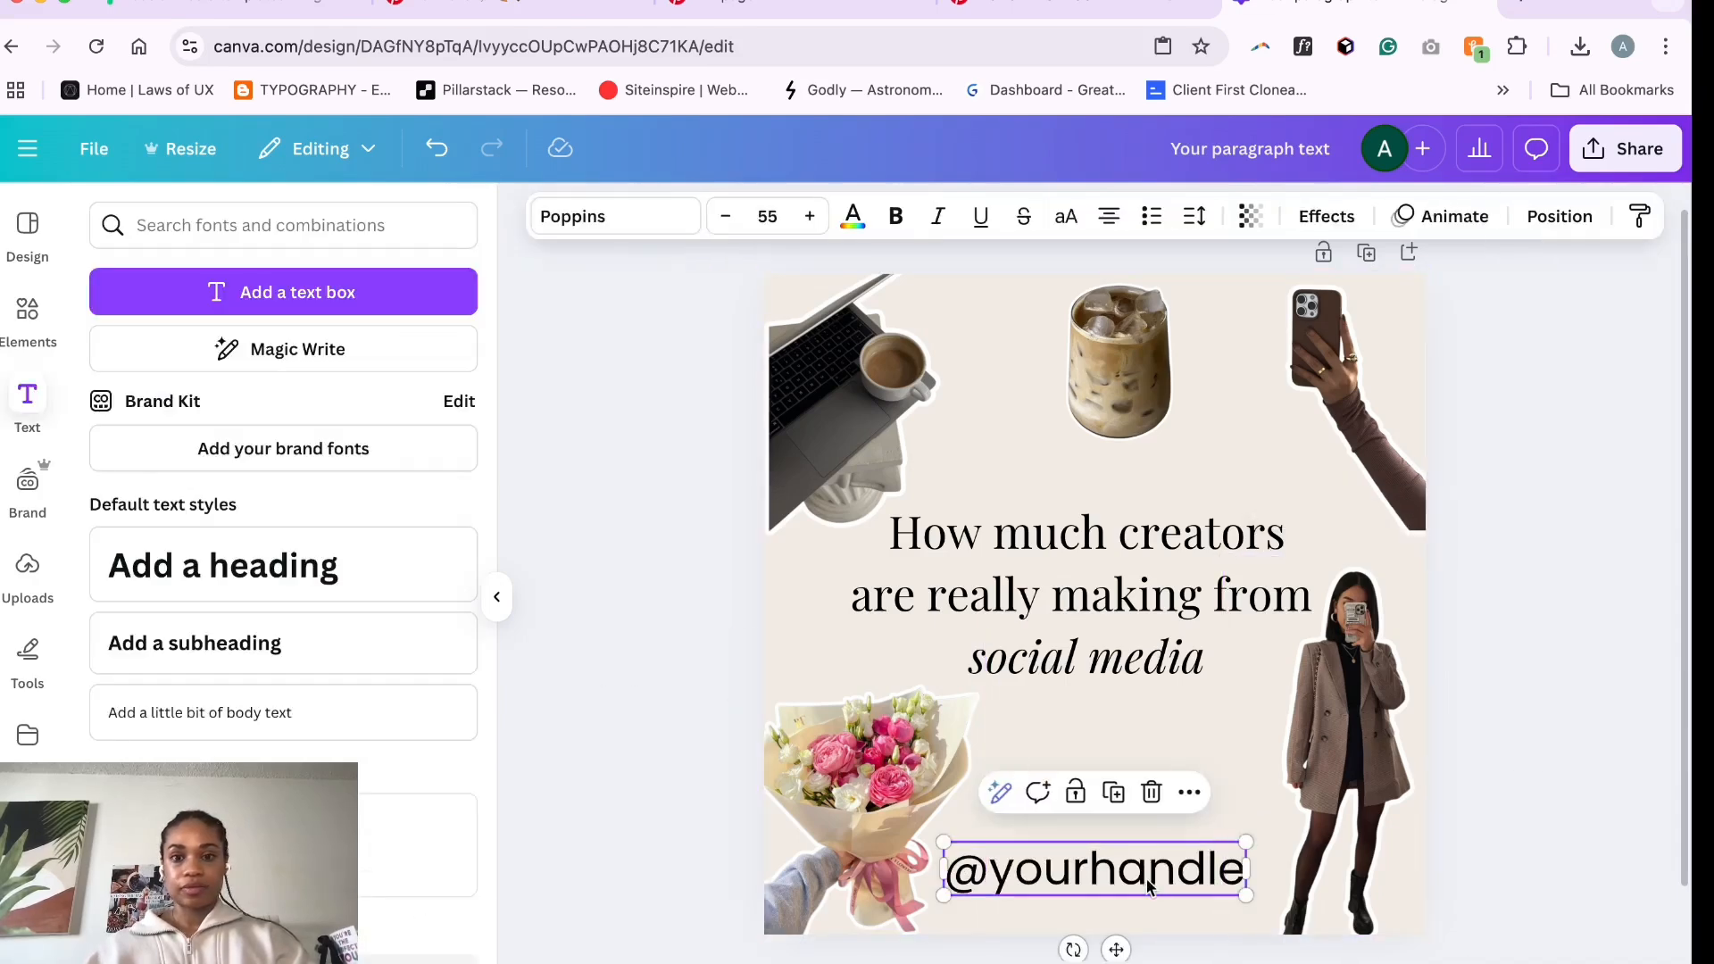
- Set the handle's font size to 30 and nudge it down slightly
left_click(781, 215)
key("Return")
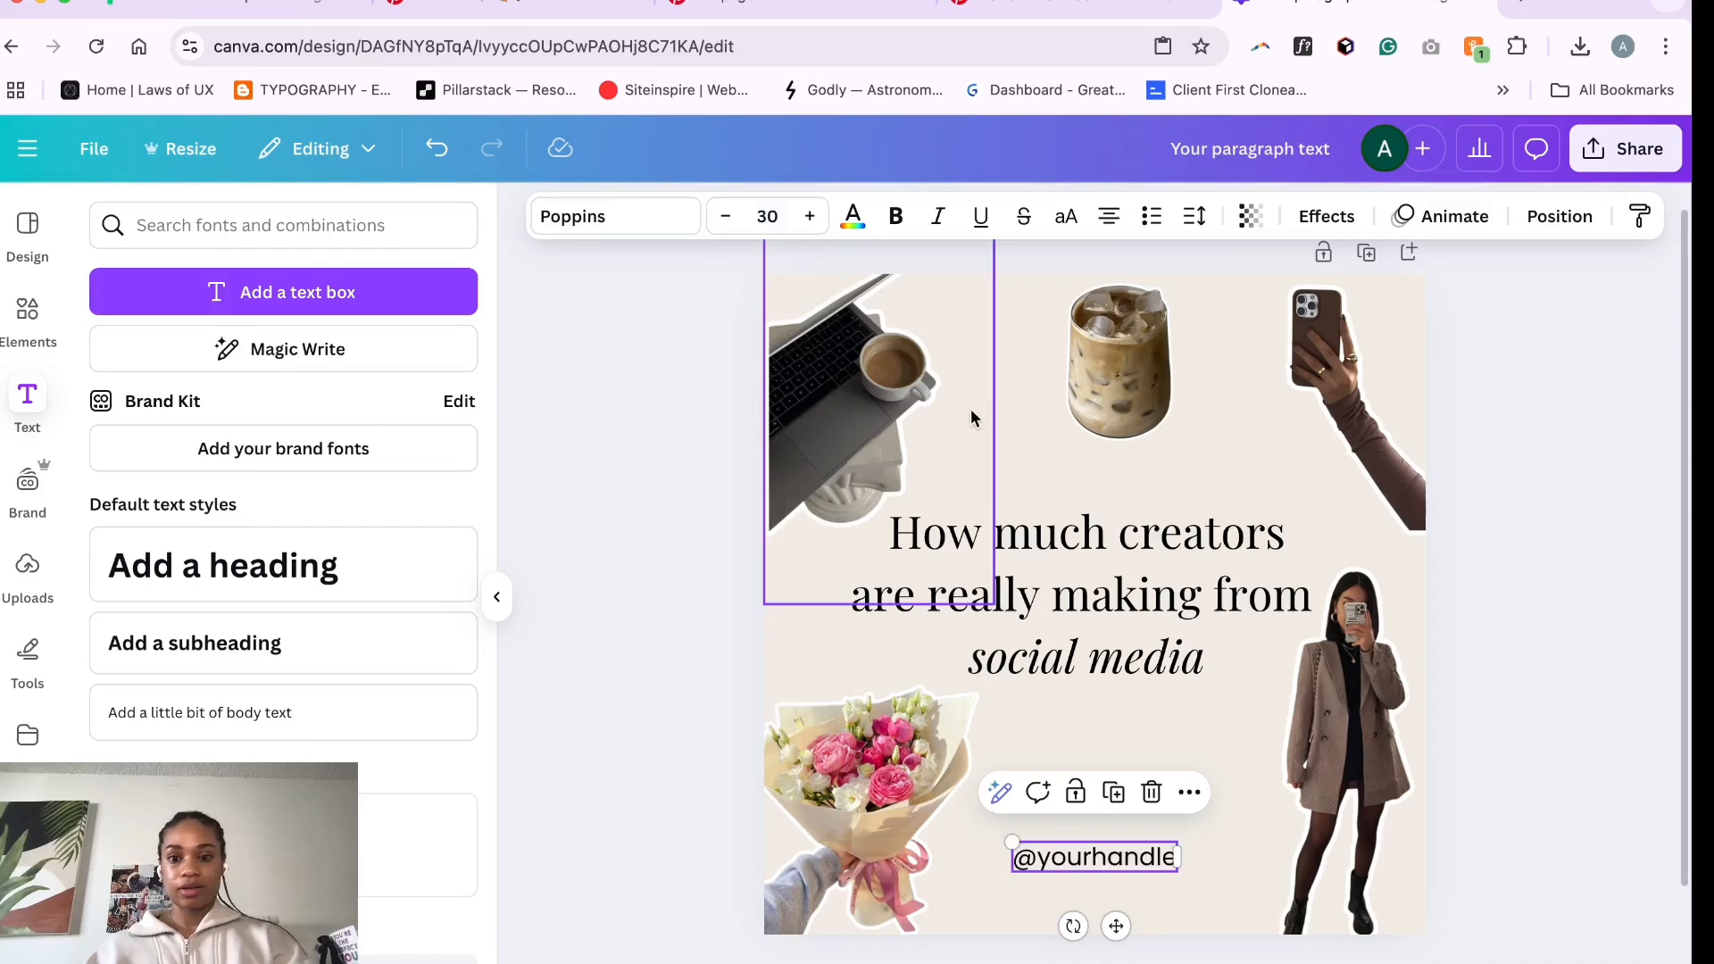
left_click(1064, 648)
left_click_drag(1123, 860, 1123, 871)
left_click(687, 676)
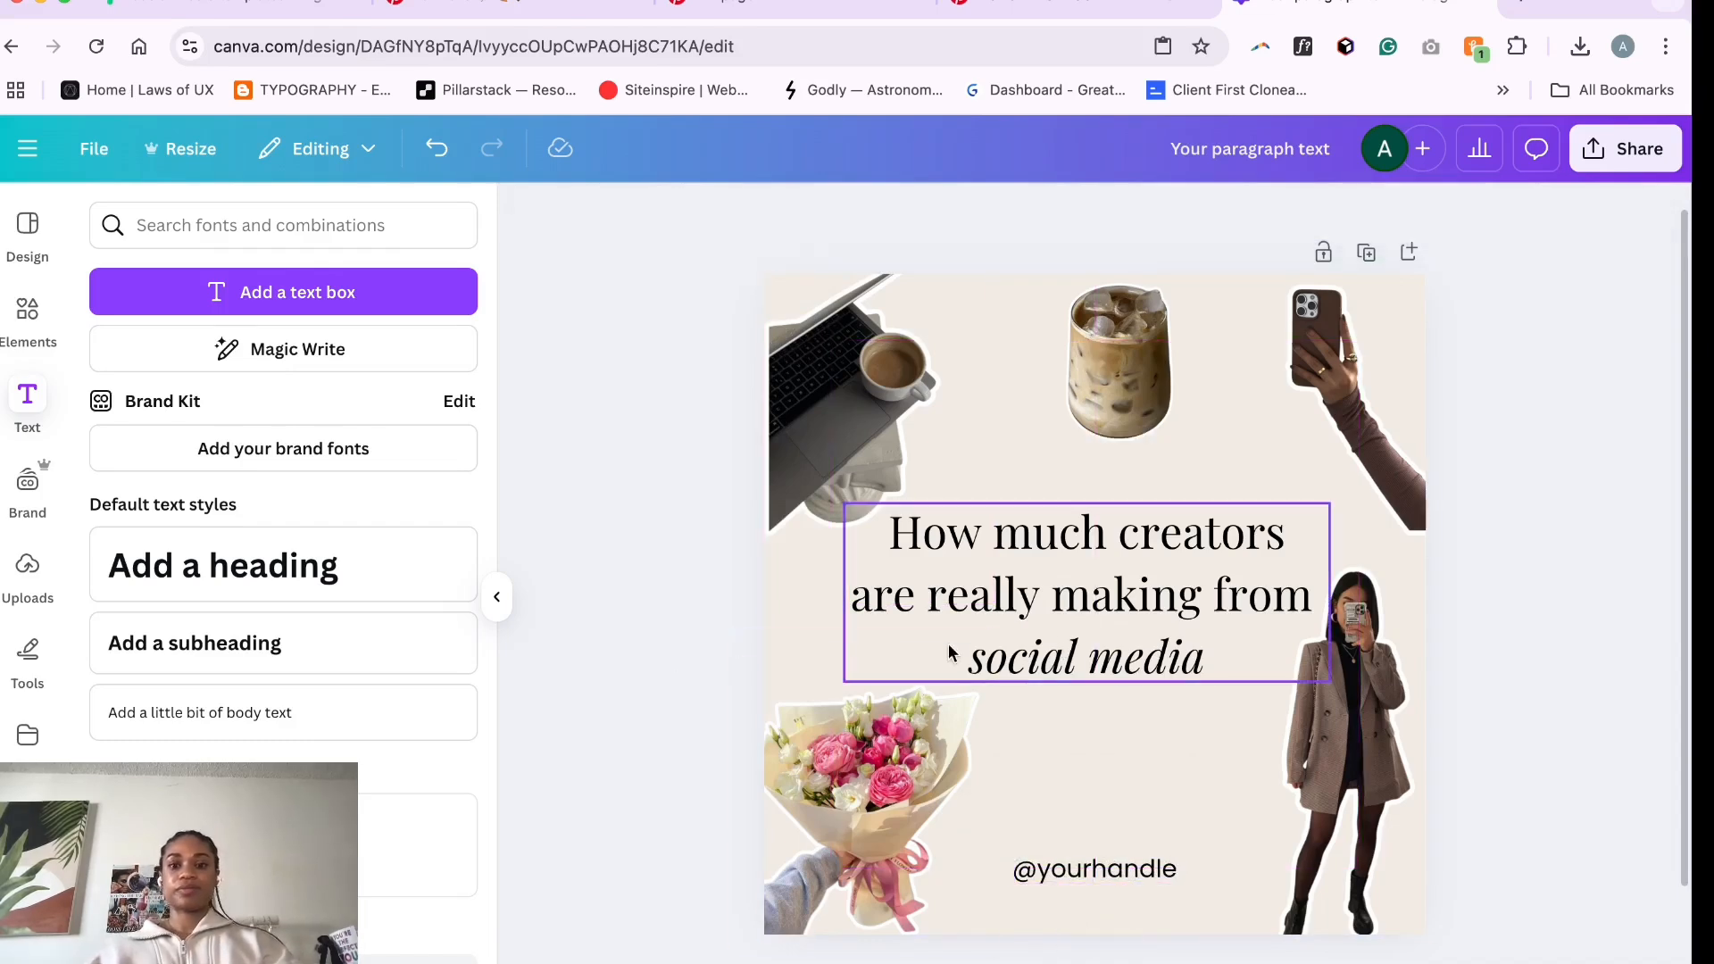